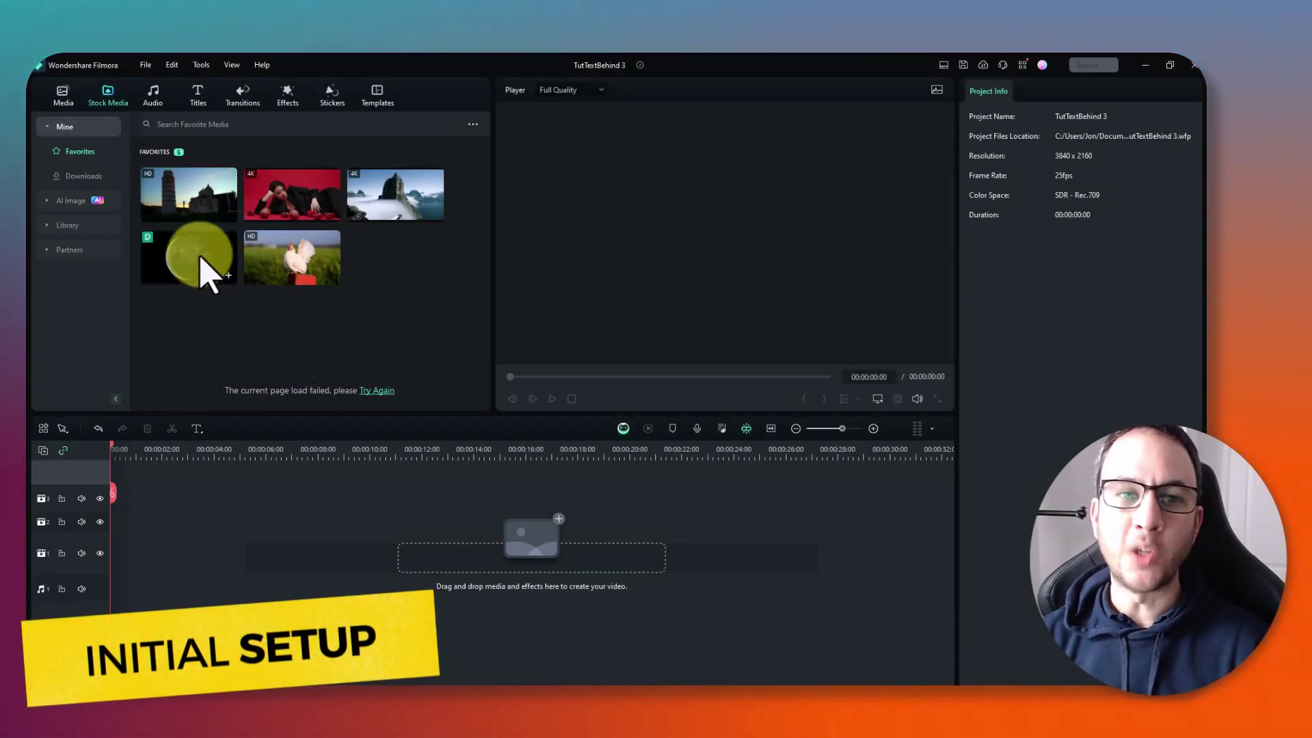
Place the rotating Earth stock clip at the start of video track 1 and trim it to about 5 seconds
left_click(195, 268)
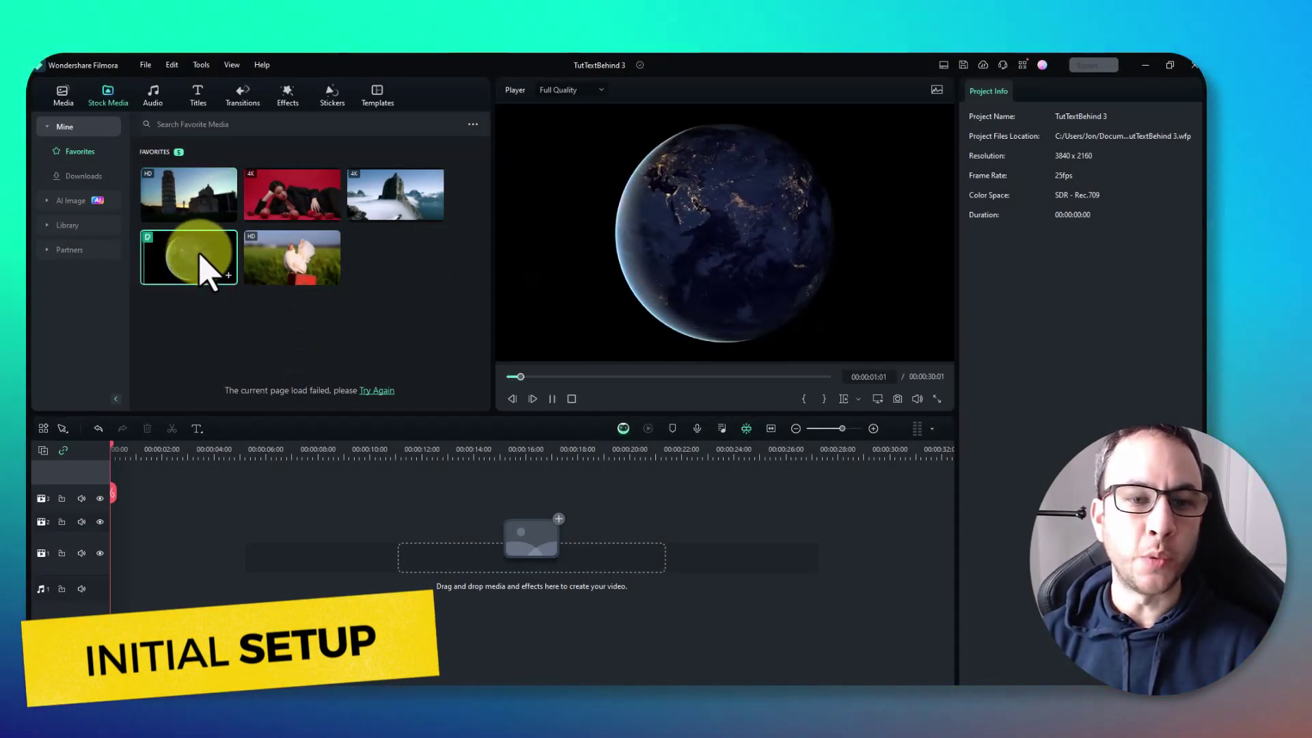
left_click_drag(206, 270, 94, 555)
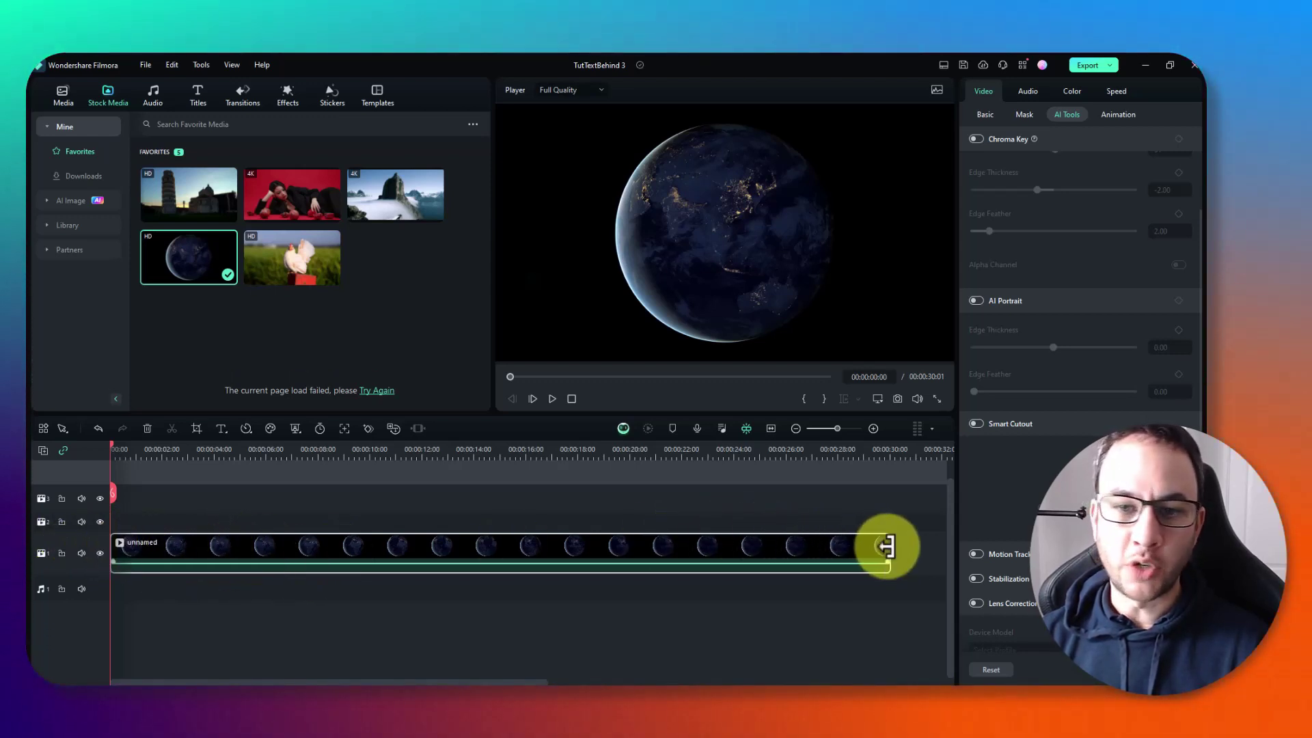
left_click_drag(887, 544, 352, 544)
left_click_drag(242, 544, 162, 562)
left_click(52, 529)
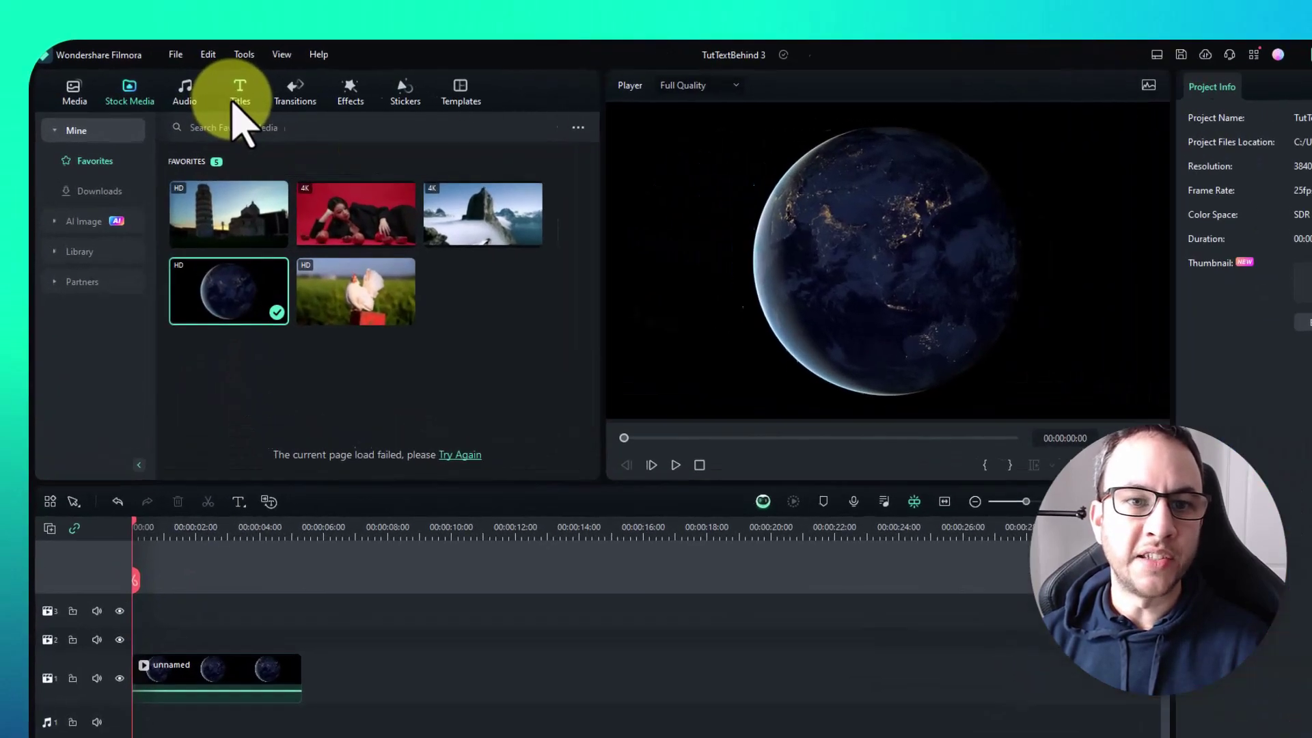
Add the Default Title on track 2 above the Earth clip, starting slightly after it, and put the playhead over the title at 00:00:01:14
left_click(198, 96)
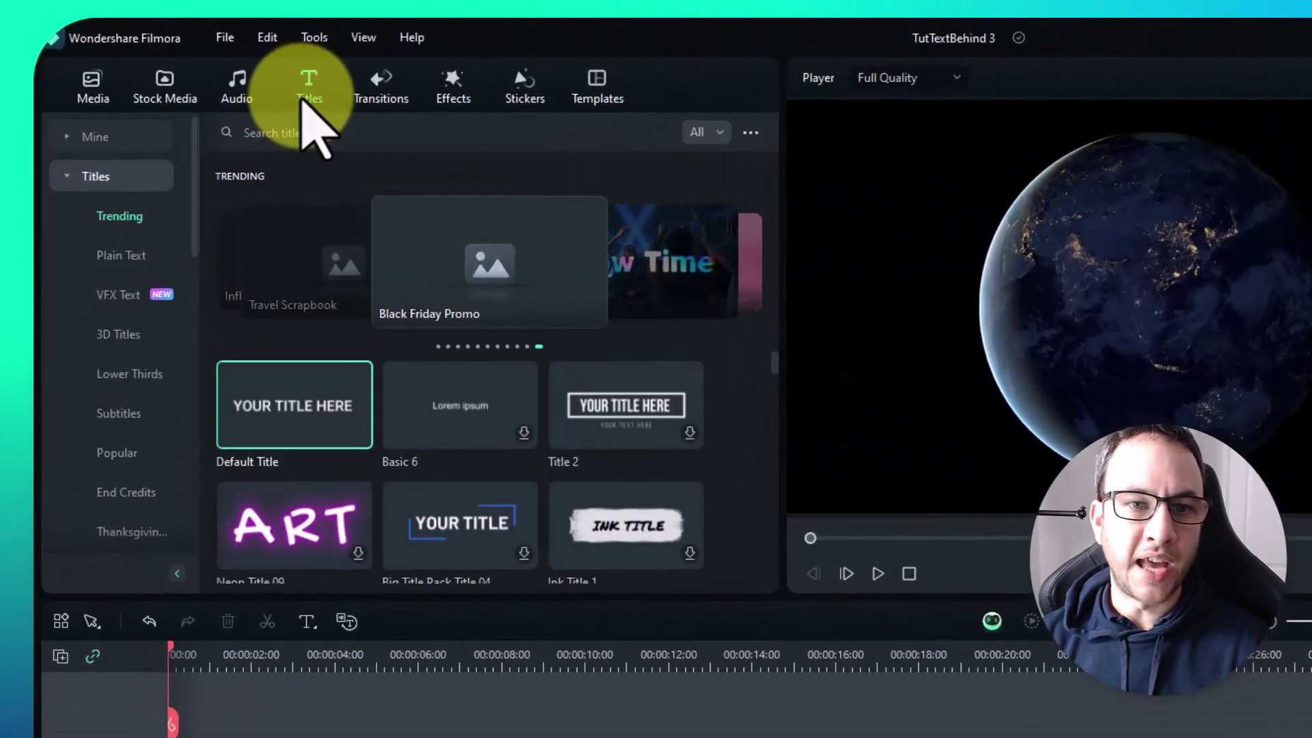
left_click_drag(289, 409, 234, 540)
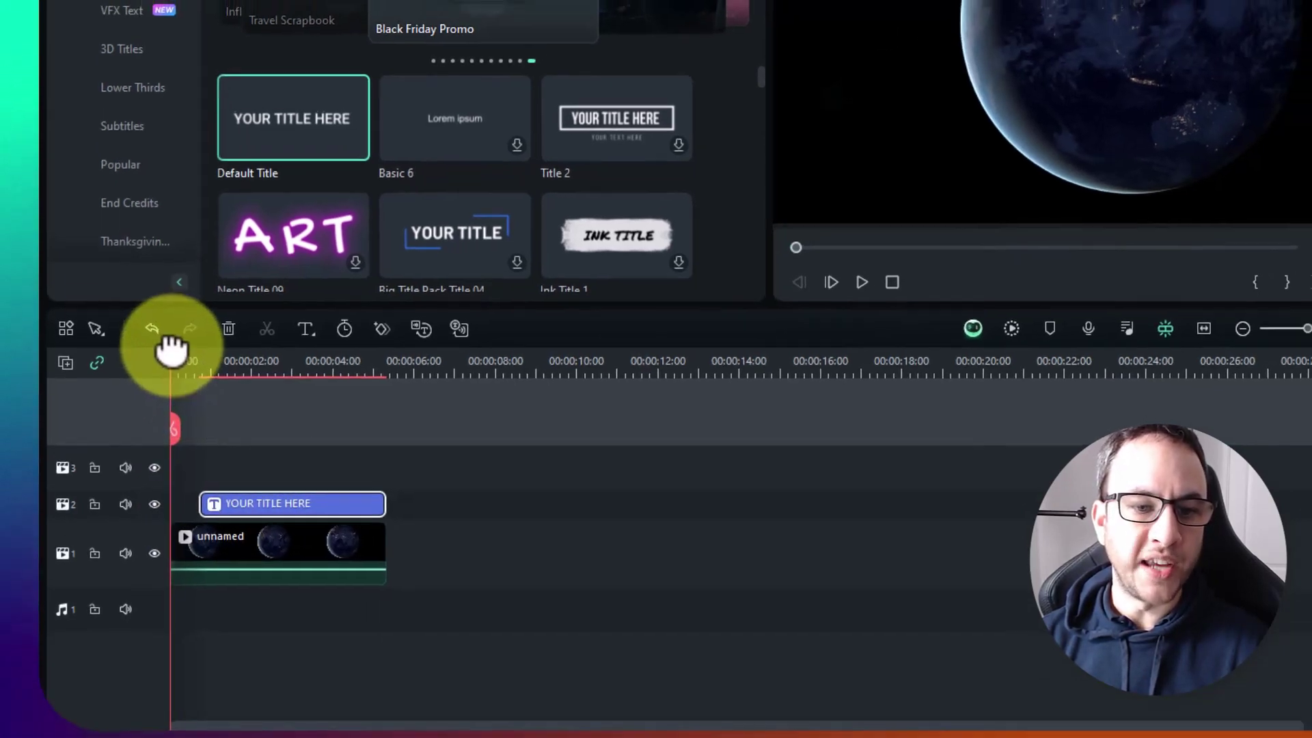
left_click(181, 366)
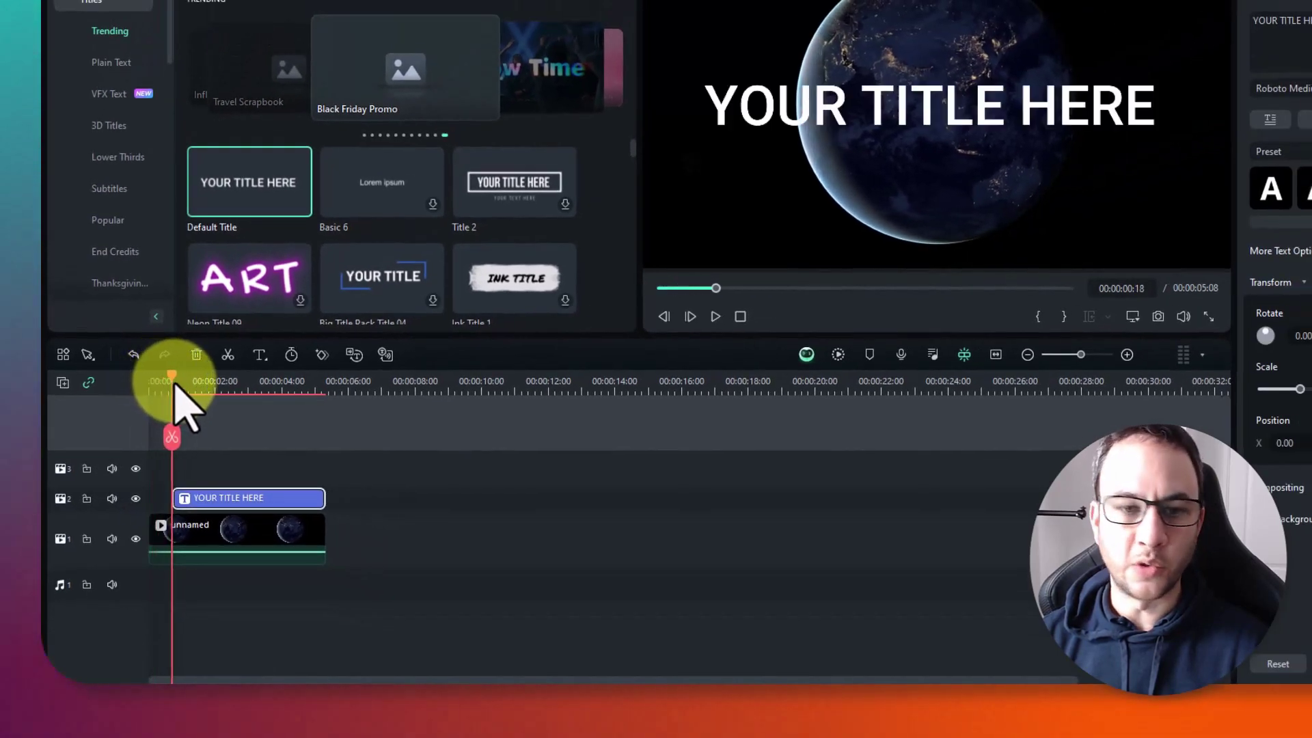
left_click_drag(181, 386, 200, 386)
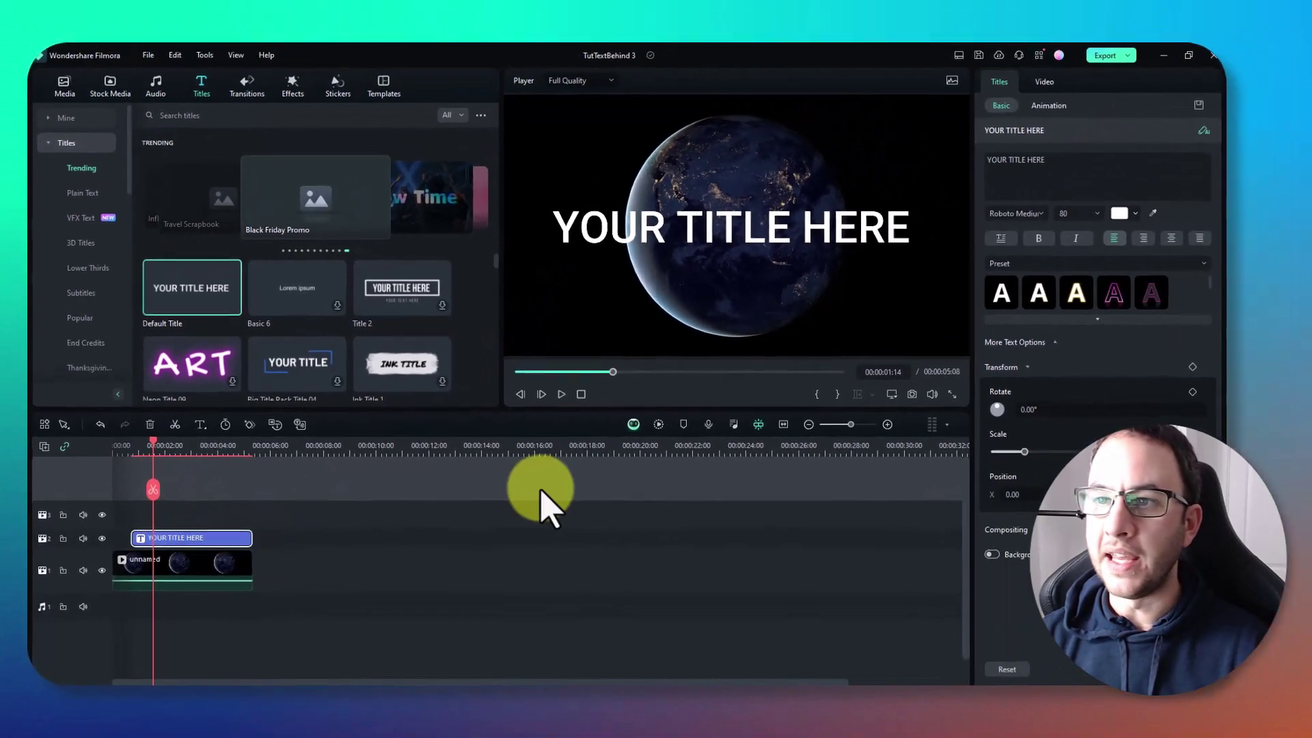
Replace the title's placeholder text with EARTH
left_click(1005, 183)
key("ctrl+a")
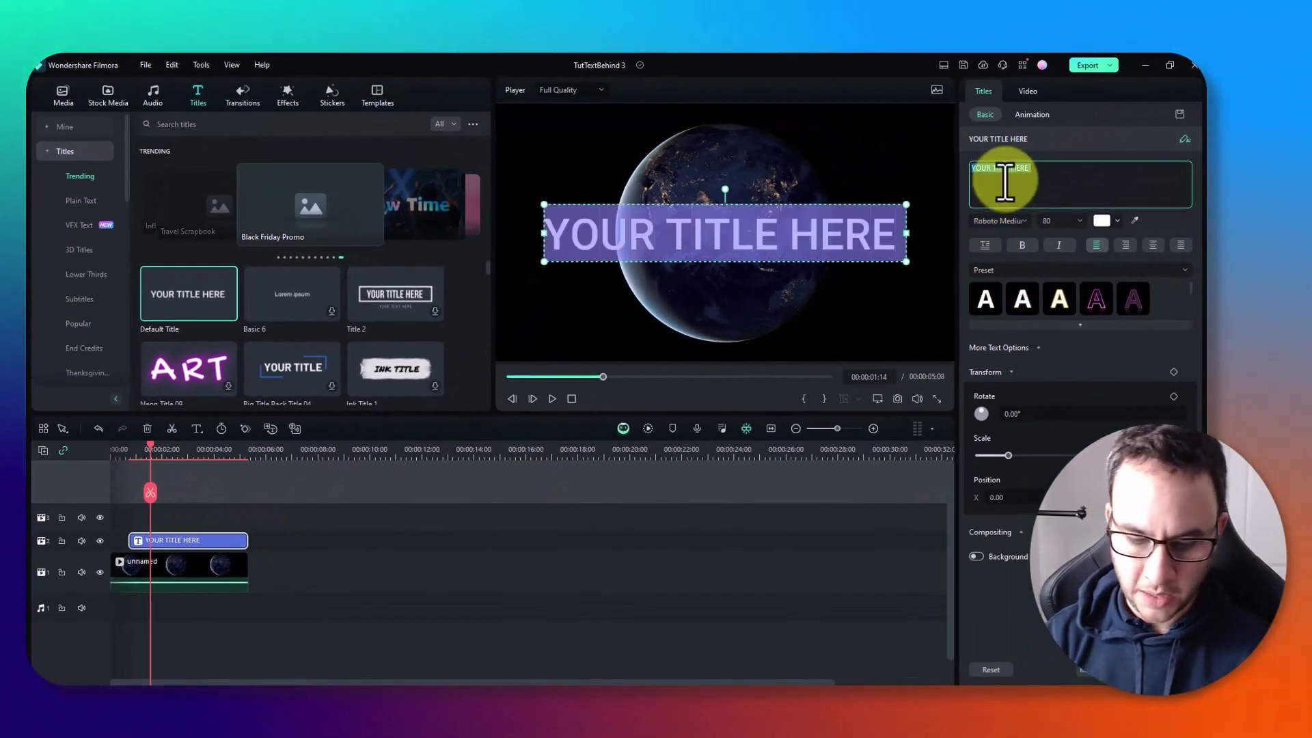
type("EARTH")
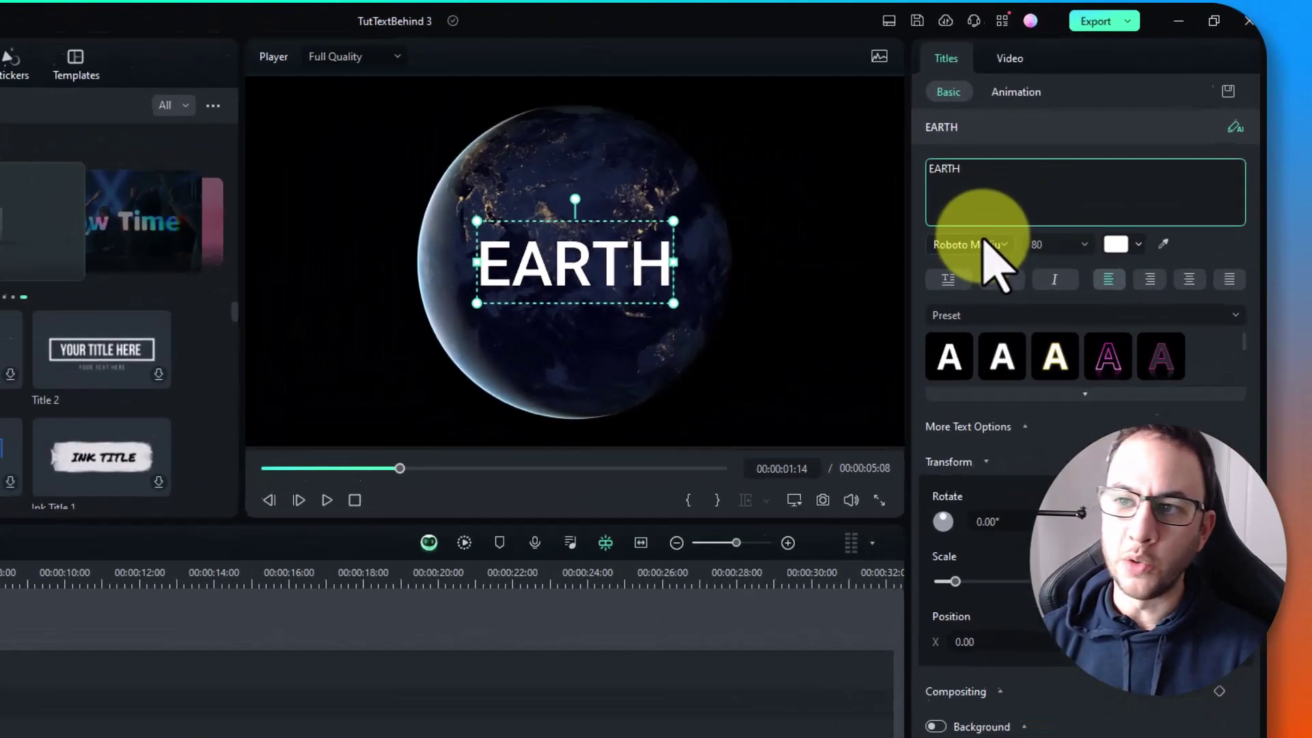
Set the EARTH title's font to Bebas Neue Bold and enlarge it to fill the frame at about size 336
left_click(1005, 221)
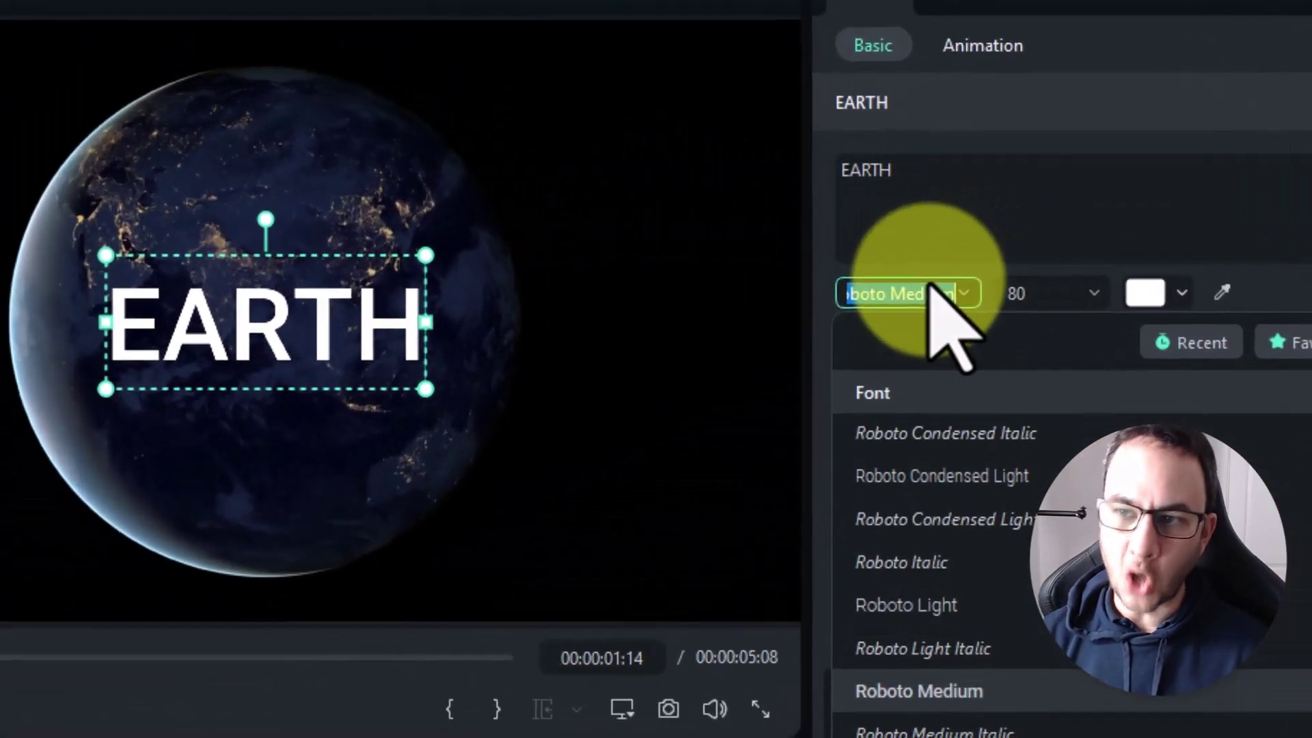
type("beb")
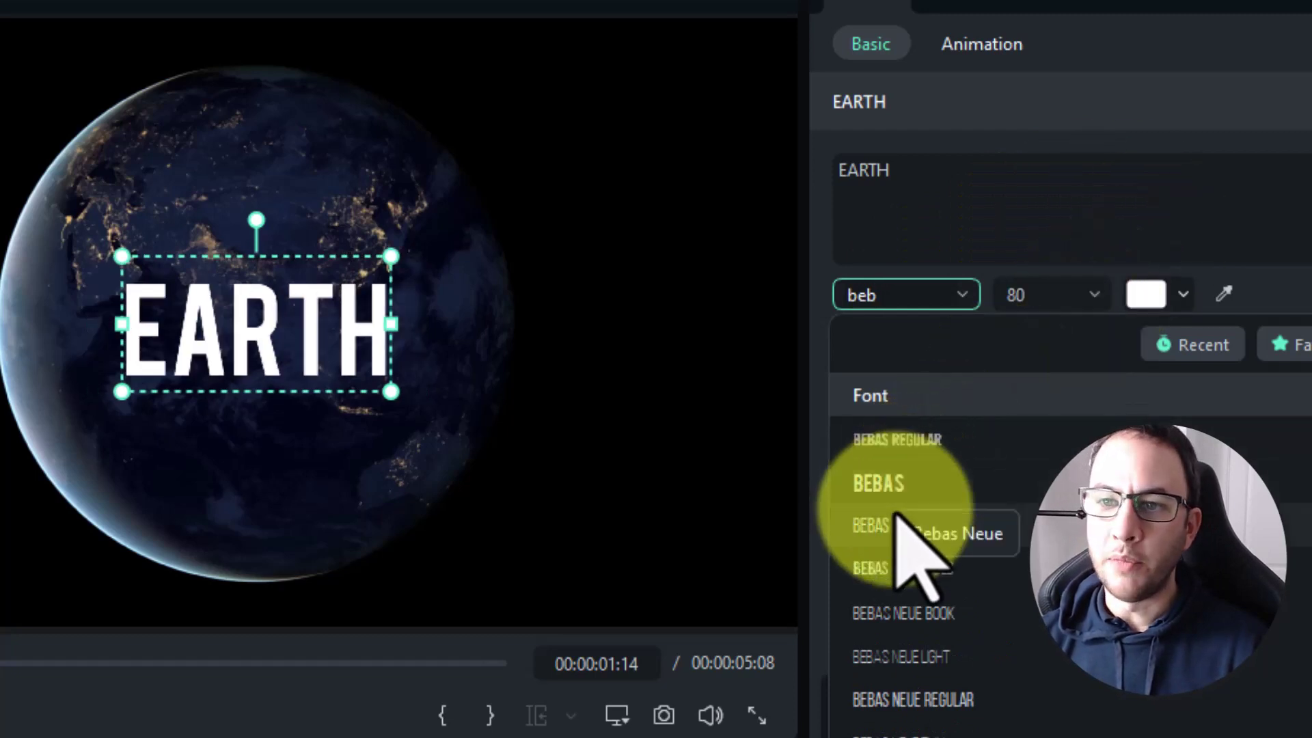
left_click(886, 574)
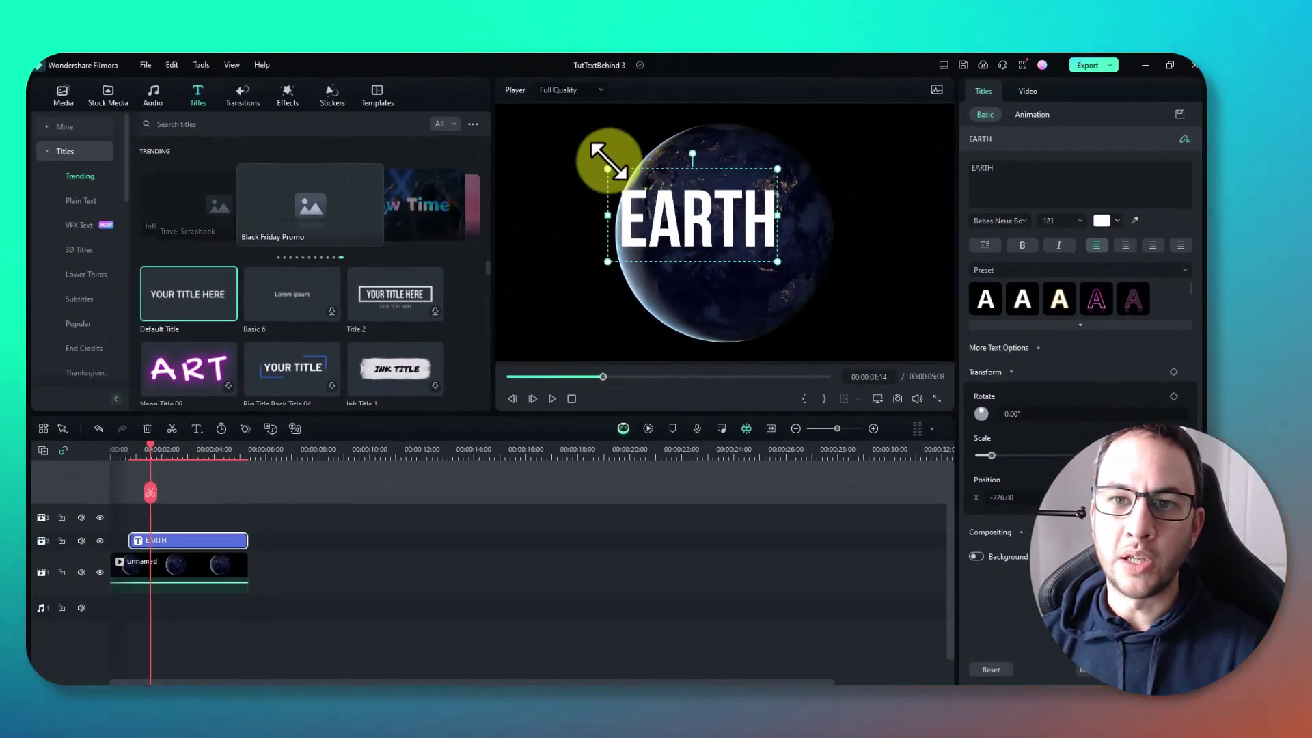
left_click_drag(608, 162, 568, 113)
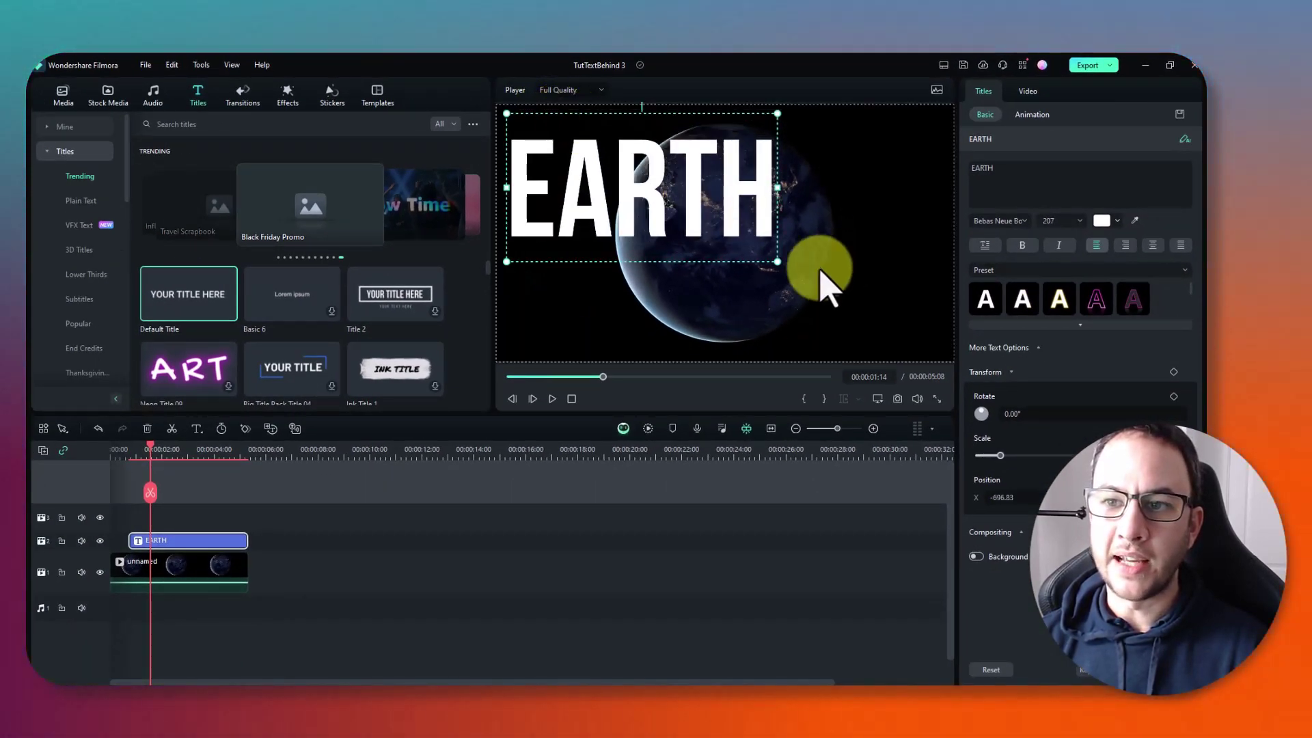
left_click_drag(776, 259, 944, 353)
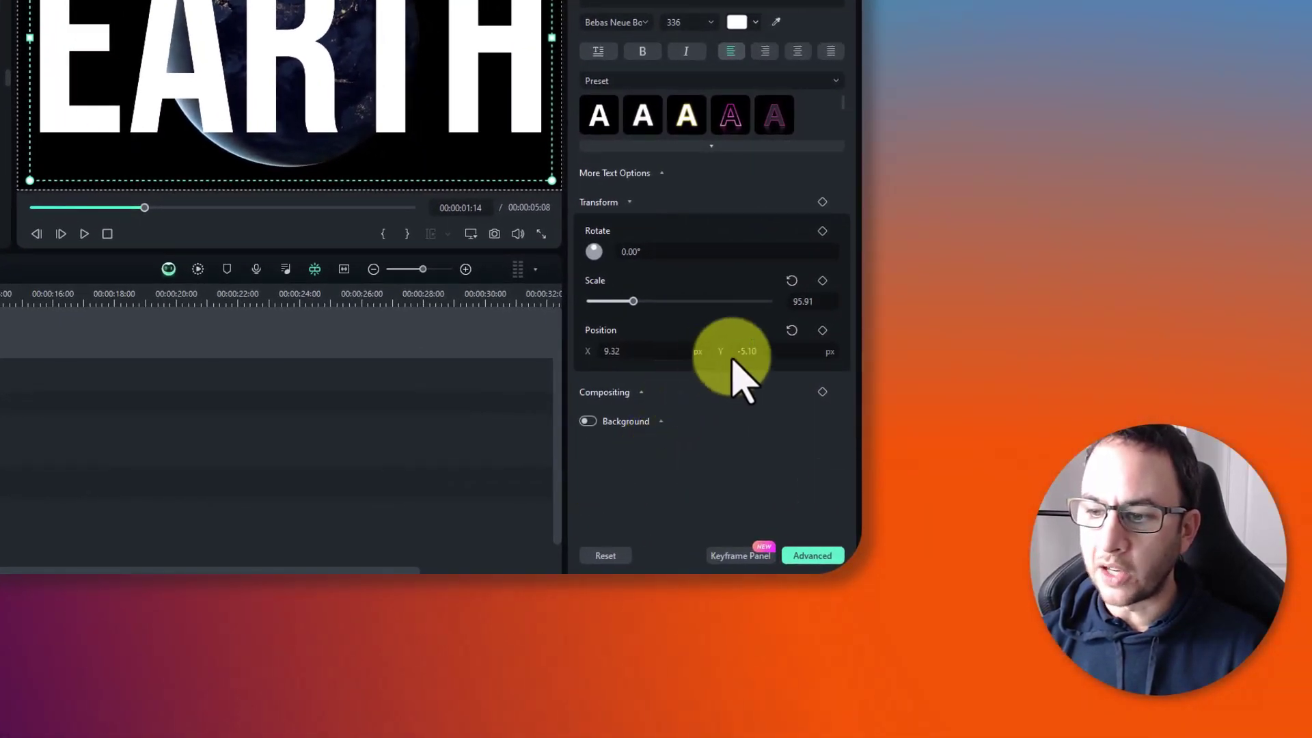
Give the EARTH title a black shadow with 72% opacity and a blur of 10 through the advanced text editor, and apply it
left_click(813, 556)
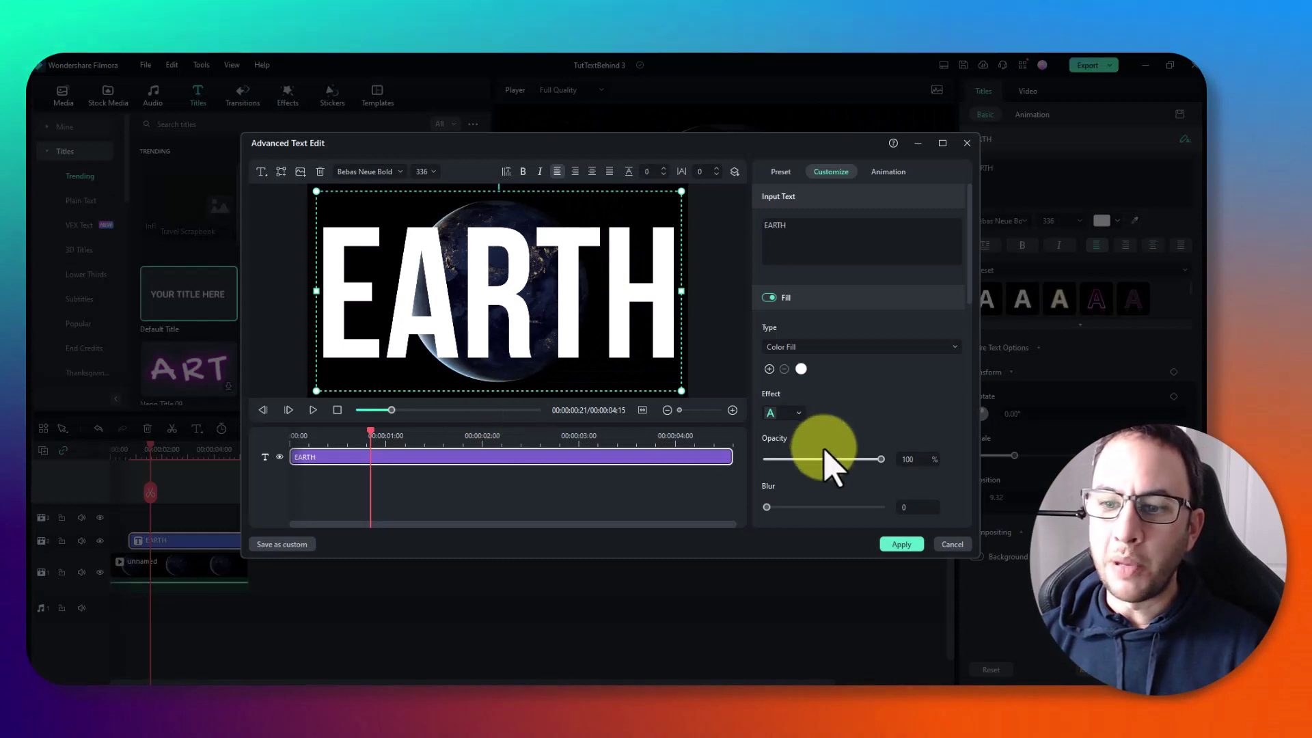
scroll(938, 416, "down", 3)
scroll(916, 420, "down", 4)
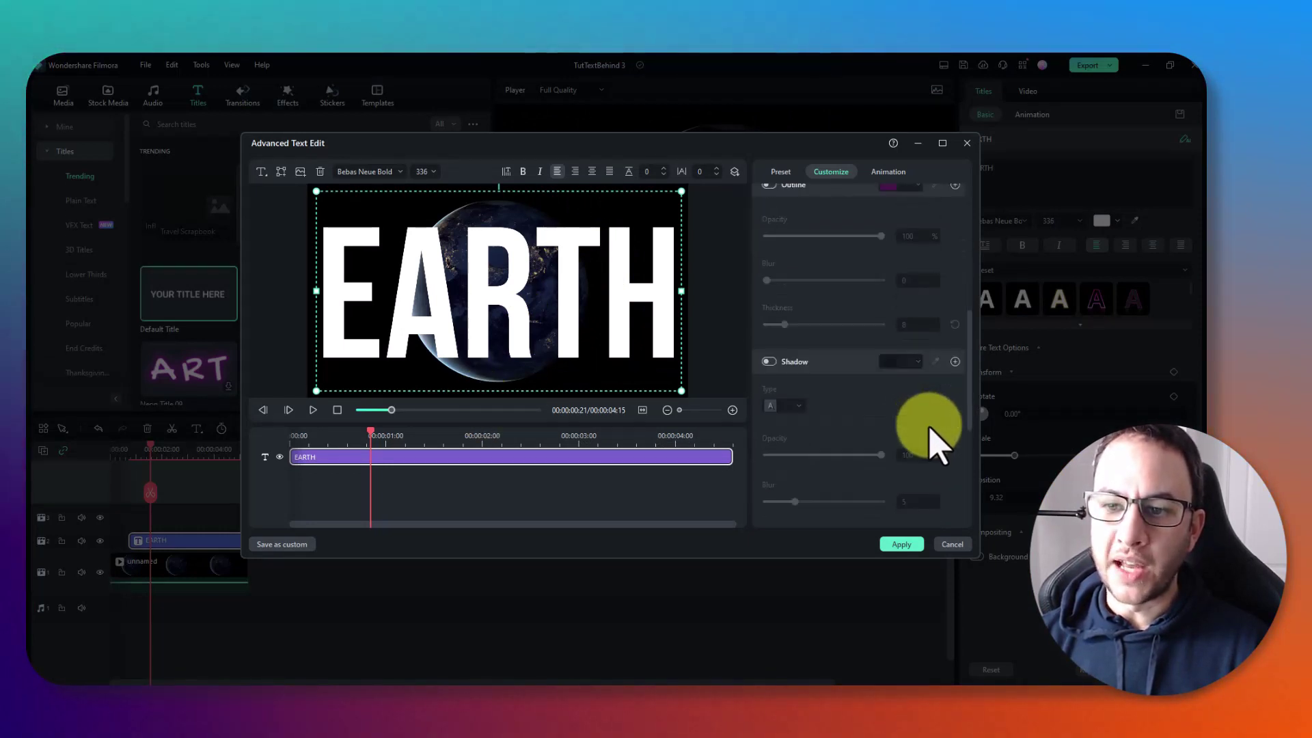
left_click(769, 361)
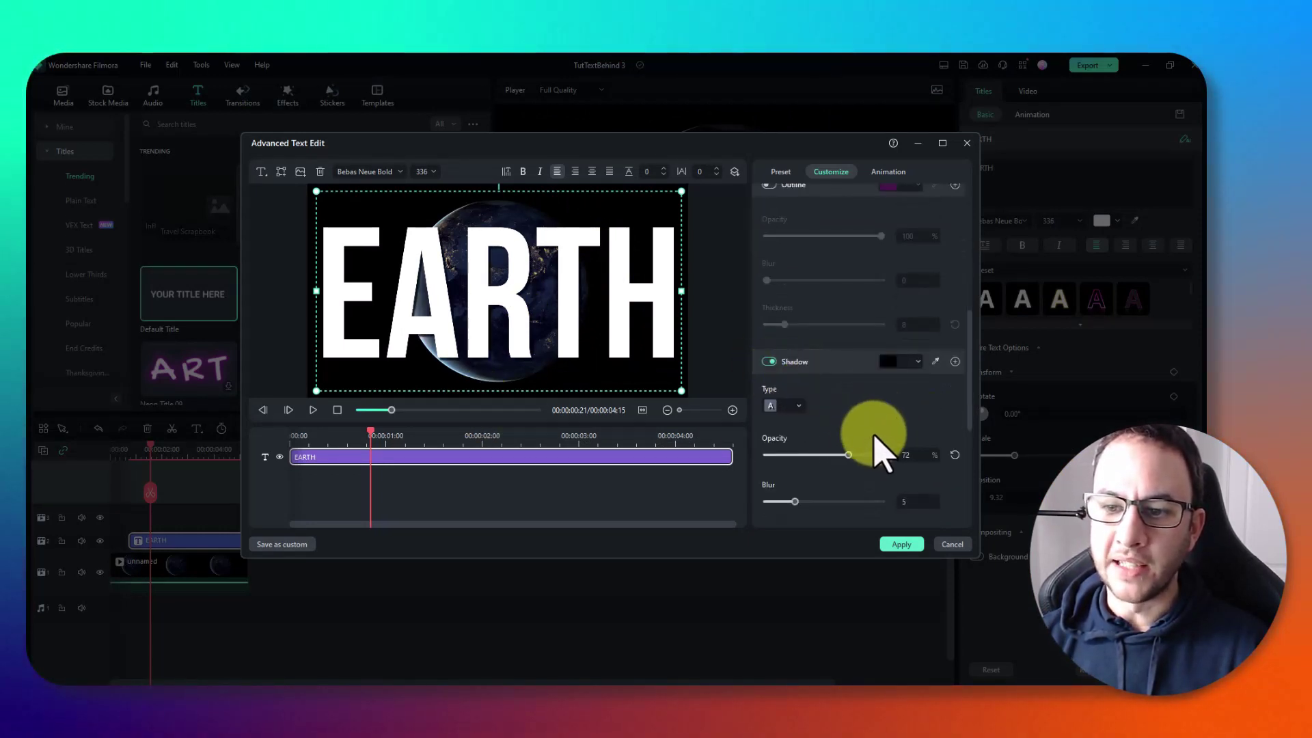
scroll(848, 469, "down", 1)
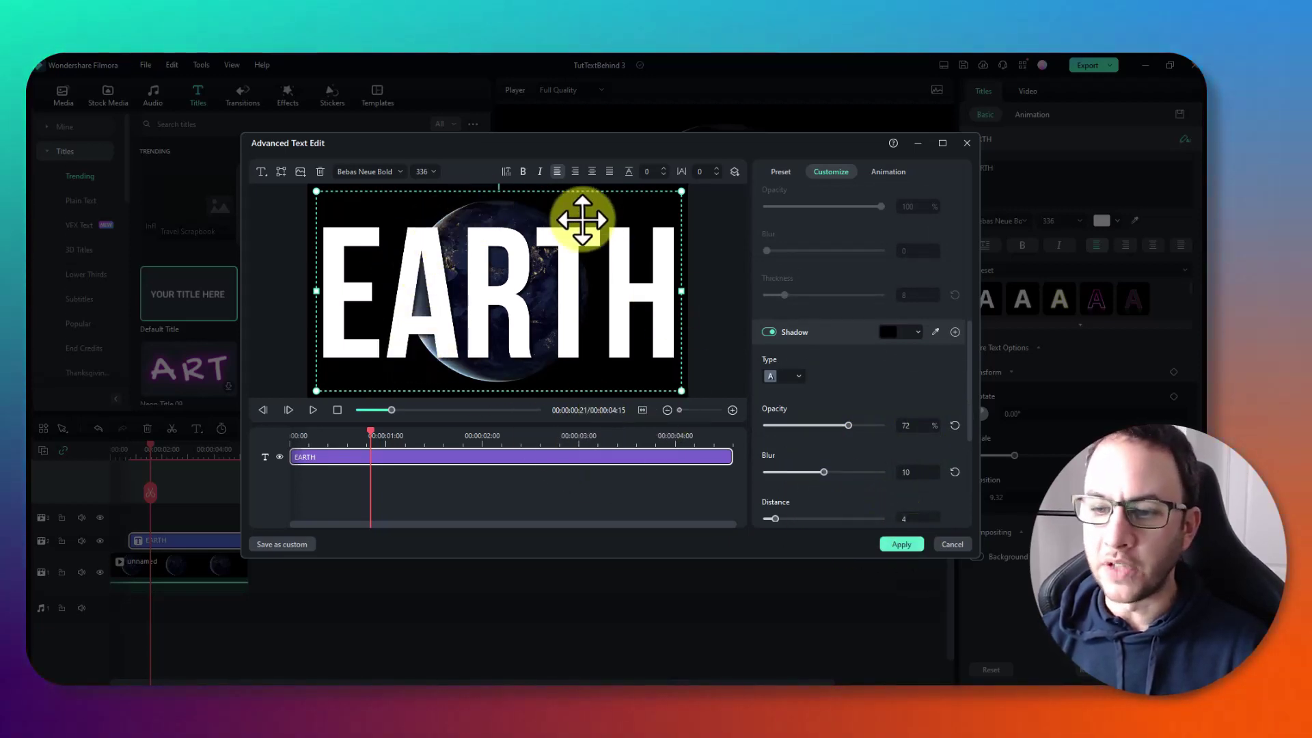
left_click(901, 545)
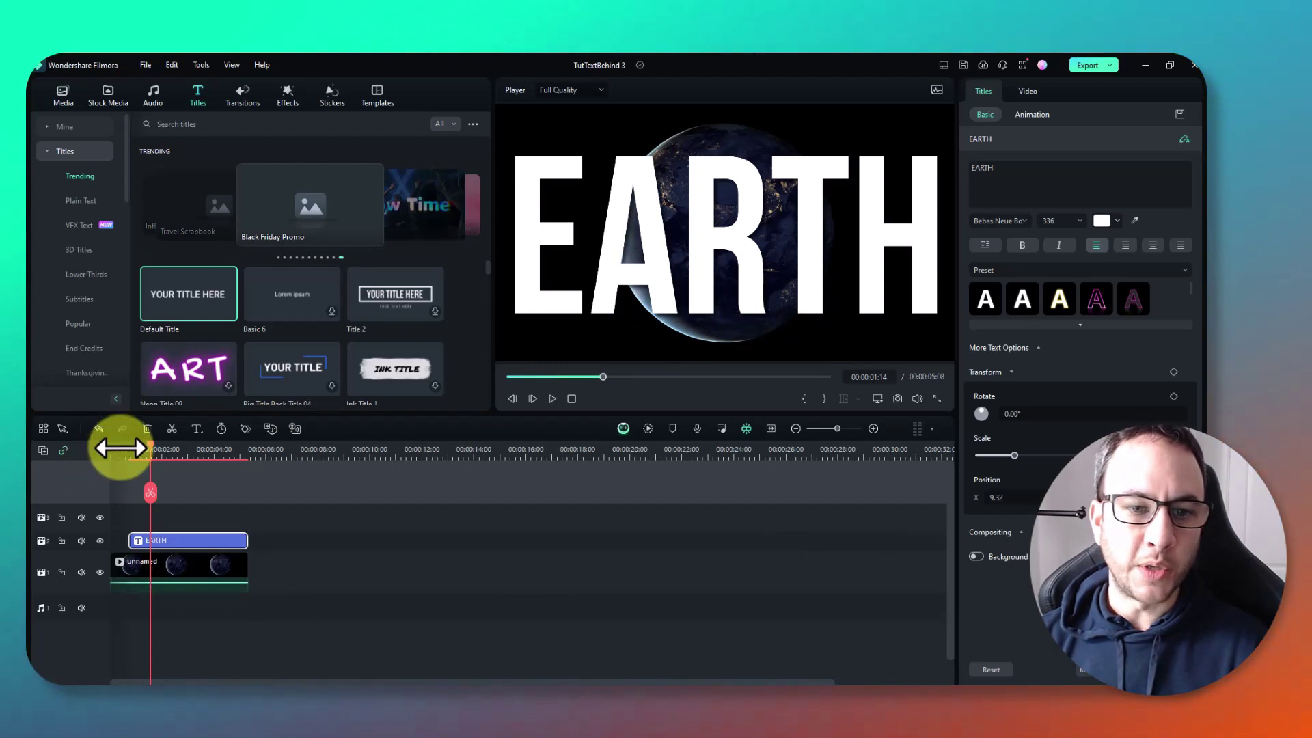
Give the EARTH title the Left Dir entrance animation and the Right Dir exit animation, and put the playhead at 00:00:02:11
mouse_move(151, 449)
left_mouse_down()
mouse_move(123, 451)
mouse_move(149, 469)
left_mouse_up()
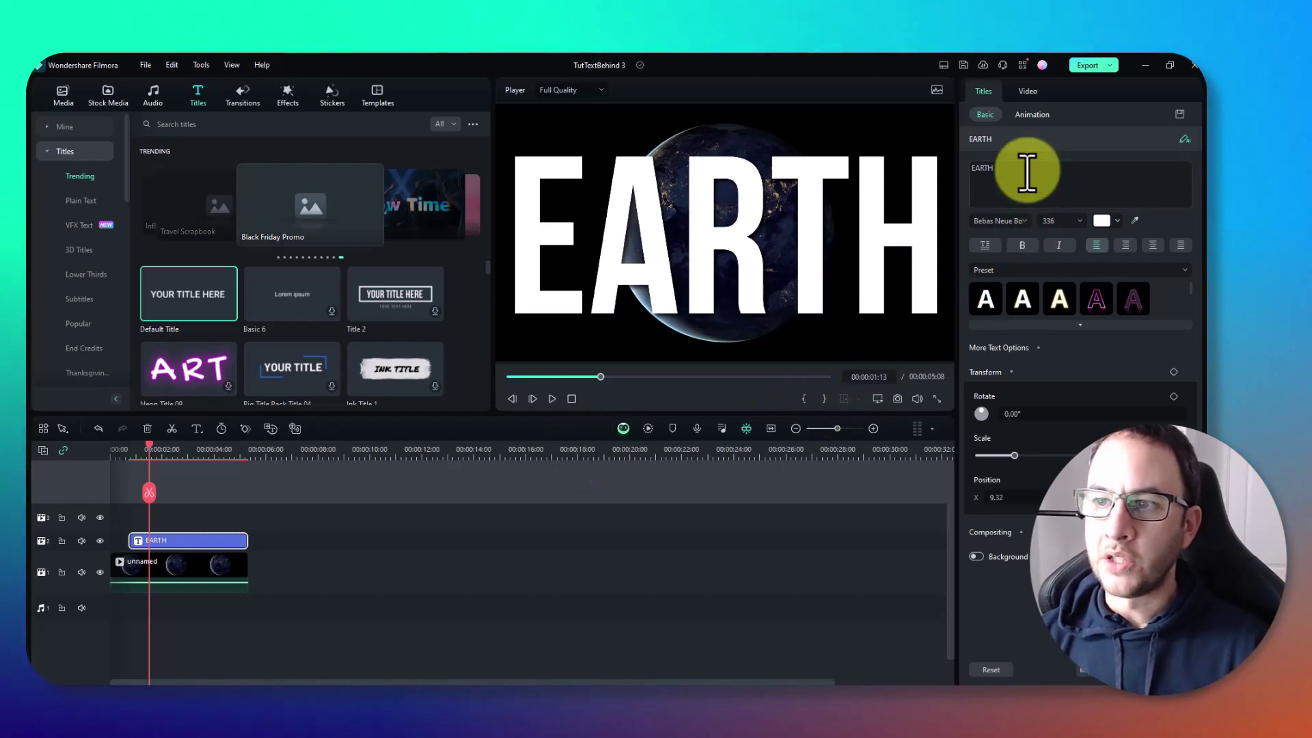
left_click(1032, 116)
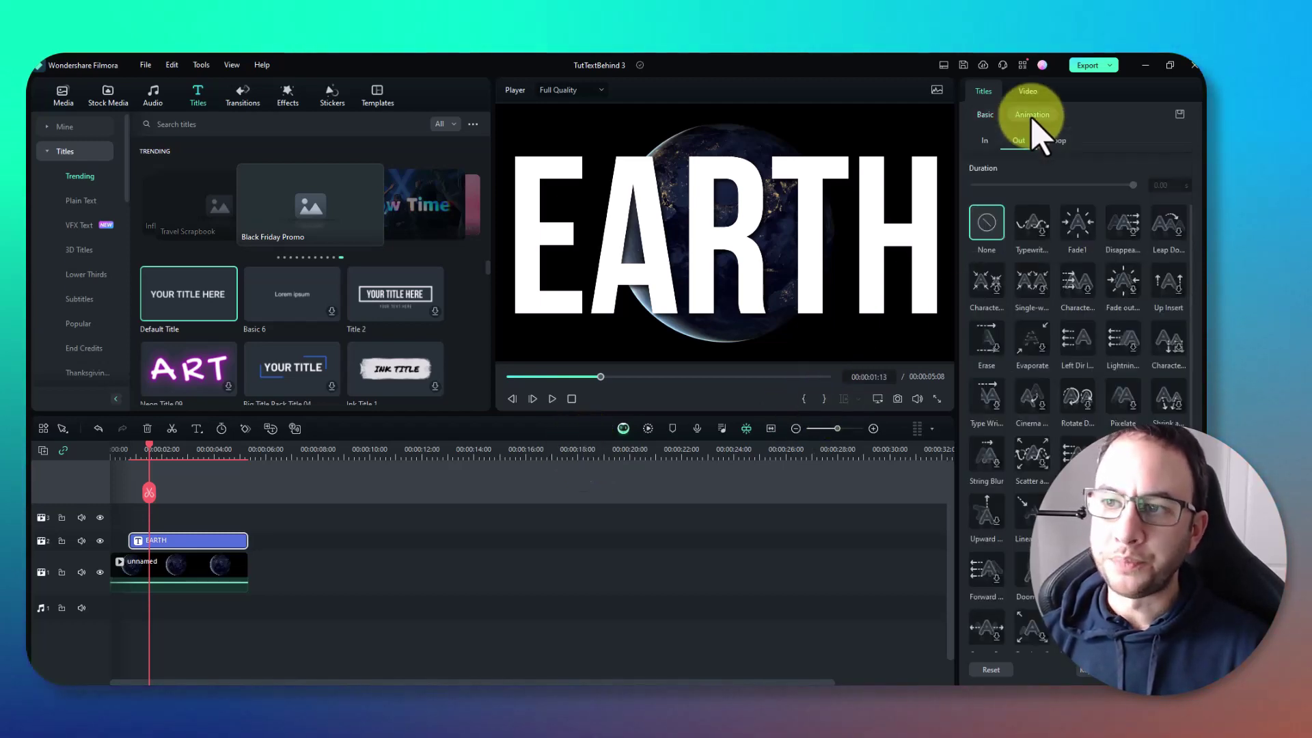
left_click(985, 141)
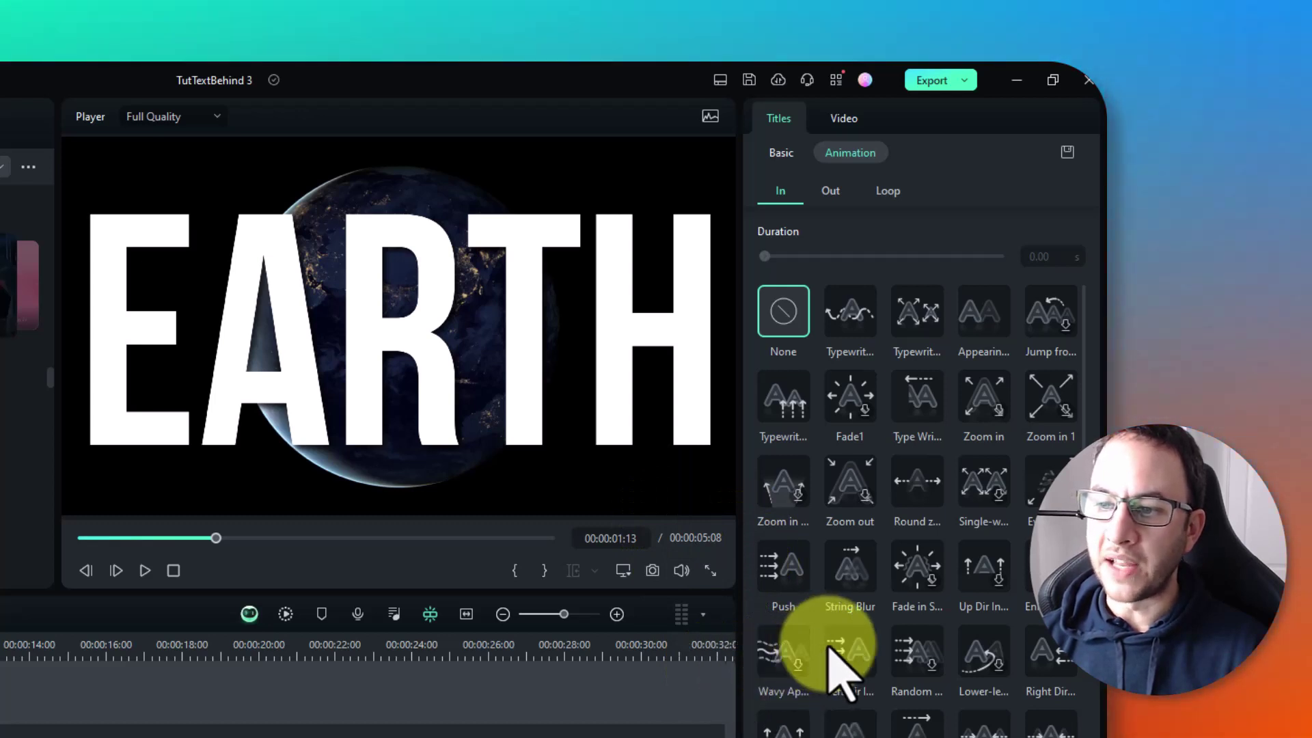
left_click(850, 652)
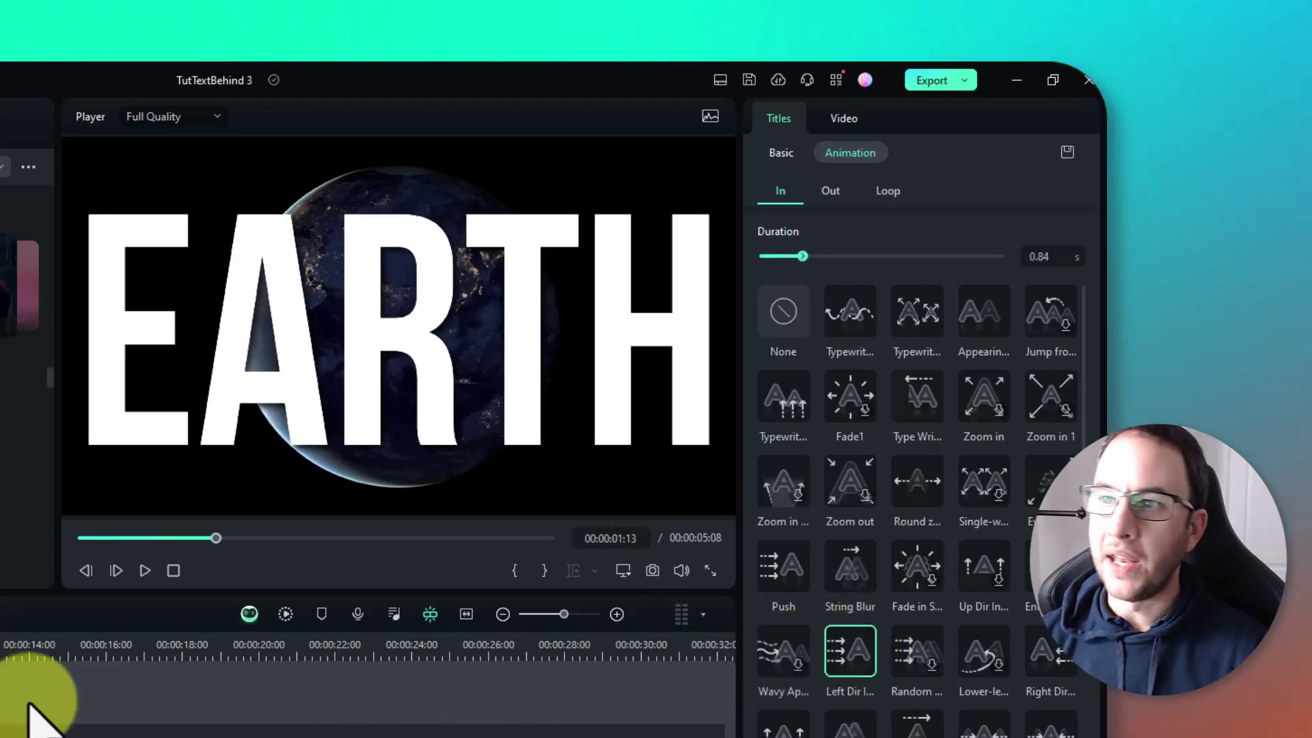
left_click(832, 194)
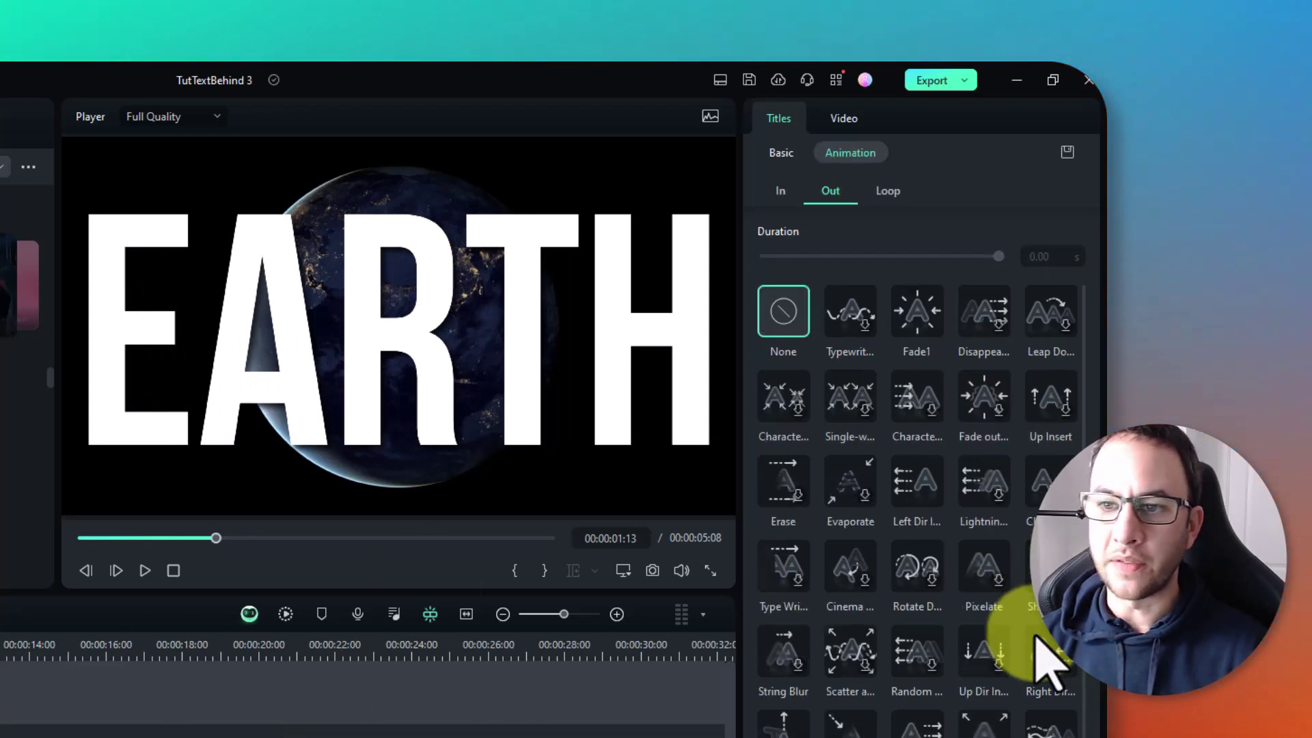
left_click(1049, 667)
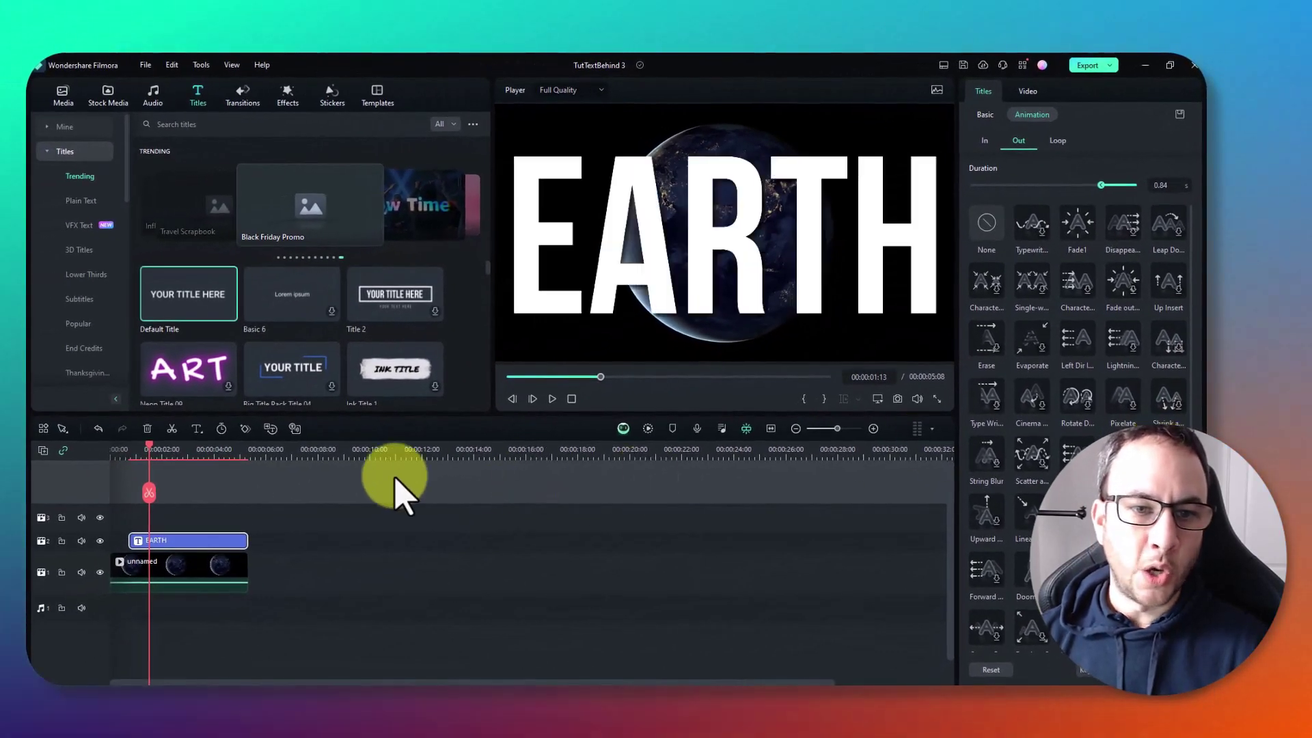
left_click(0, 504)
left_click_drag(150, 450, 176, 484)
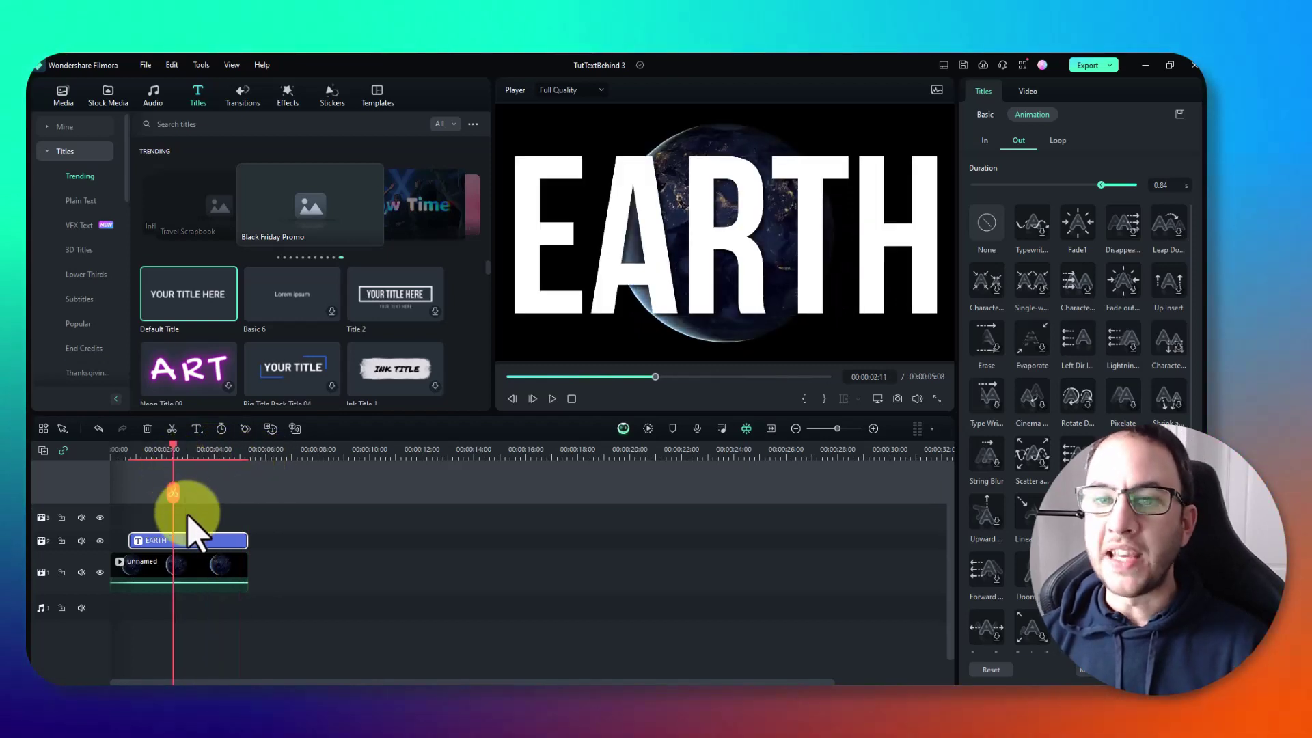
Add a fourth video track to the timeline
left_click(212, 568)
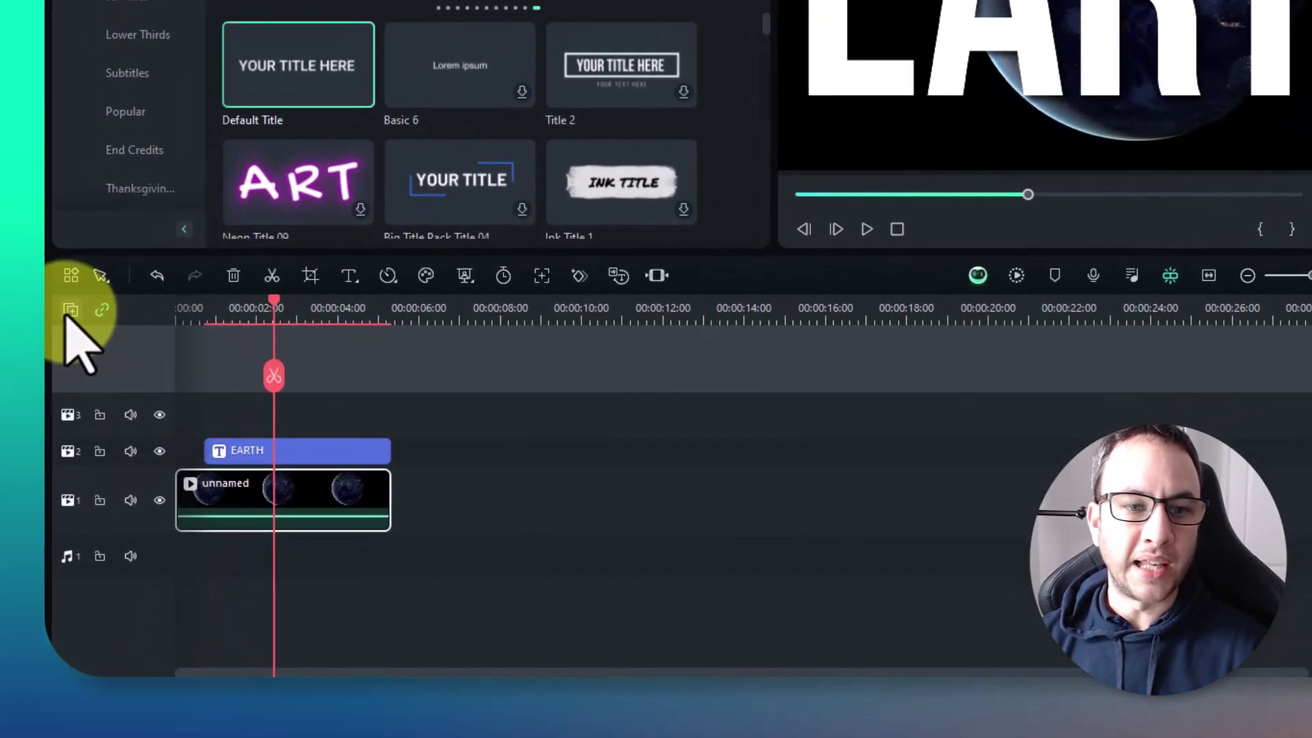
left_click(43, 451)
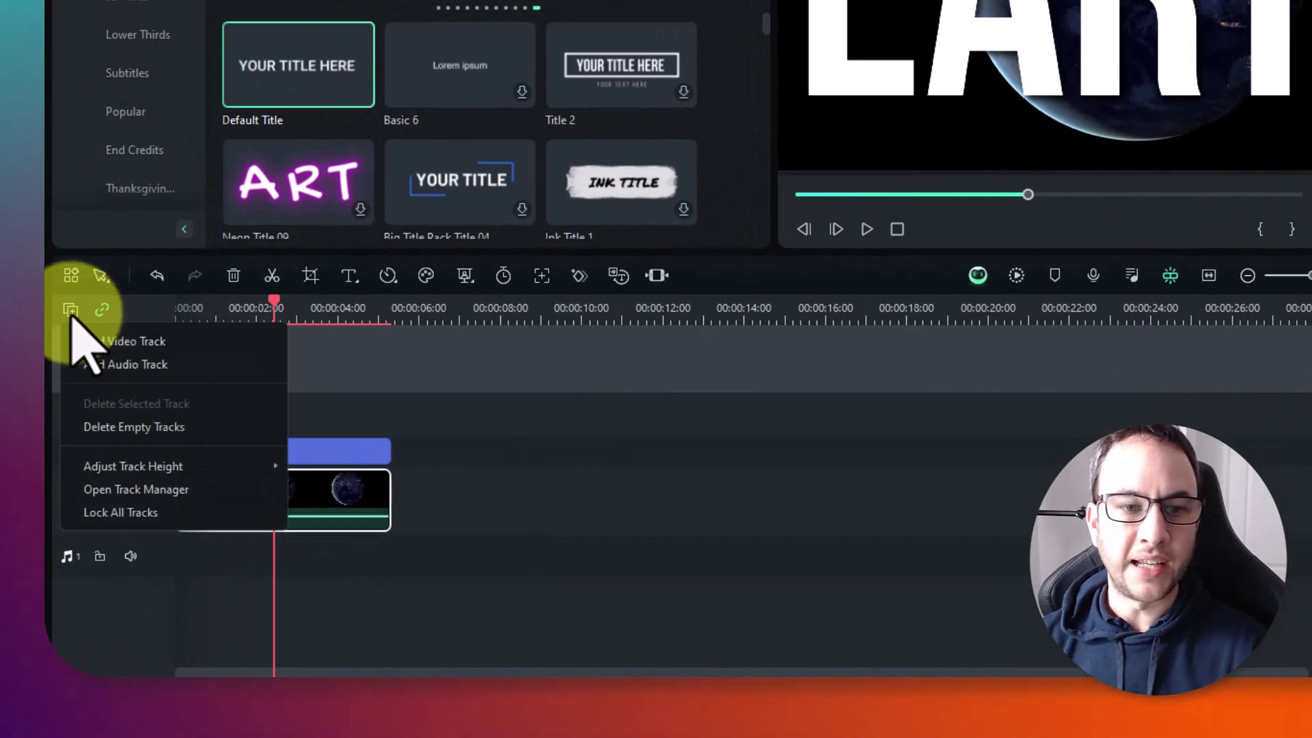
left_click(104, 342)
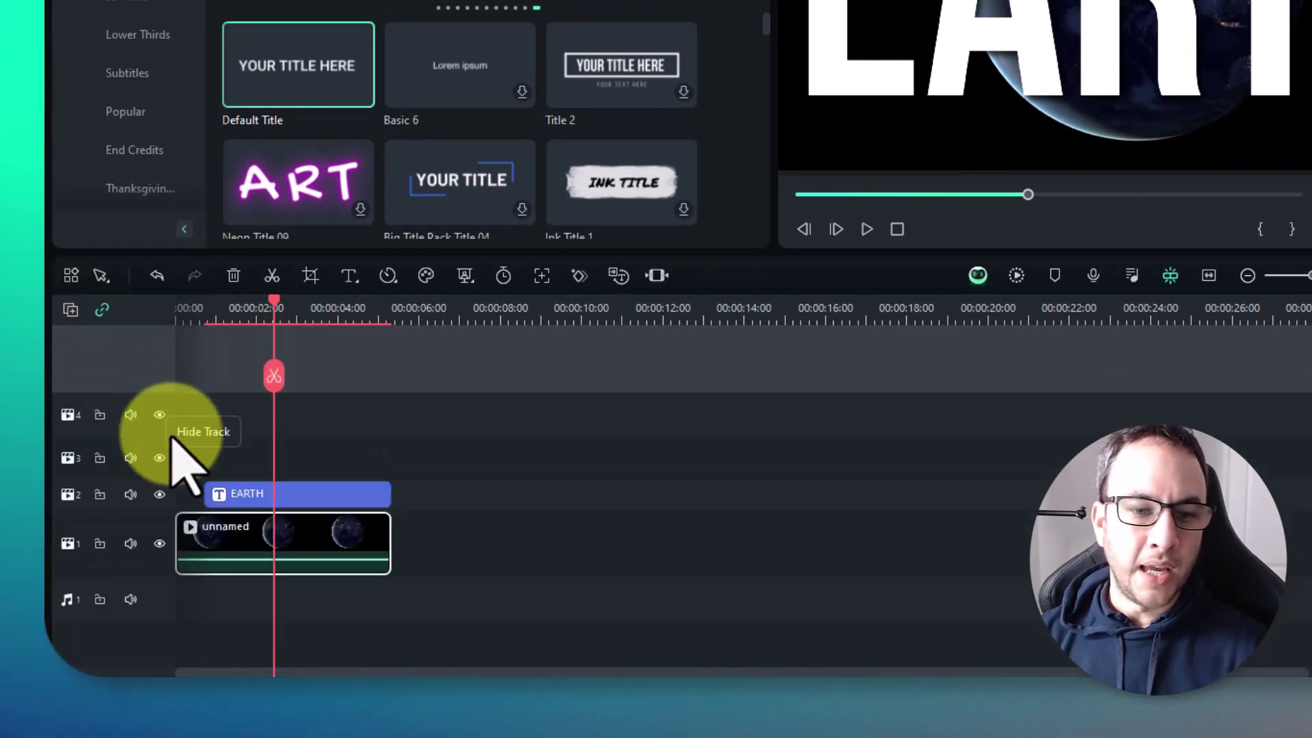
Copy the Earth clip from track 1 and paste it on track 3, aligned with the start of the original
right_click(286, 542)
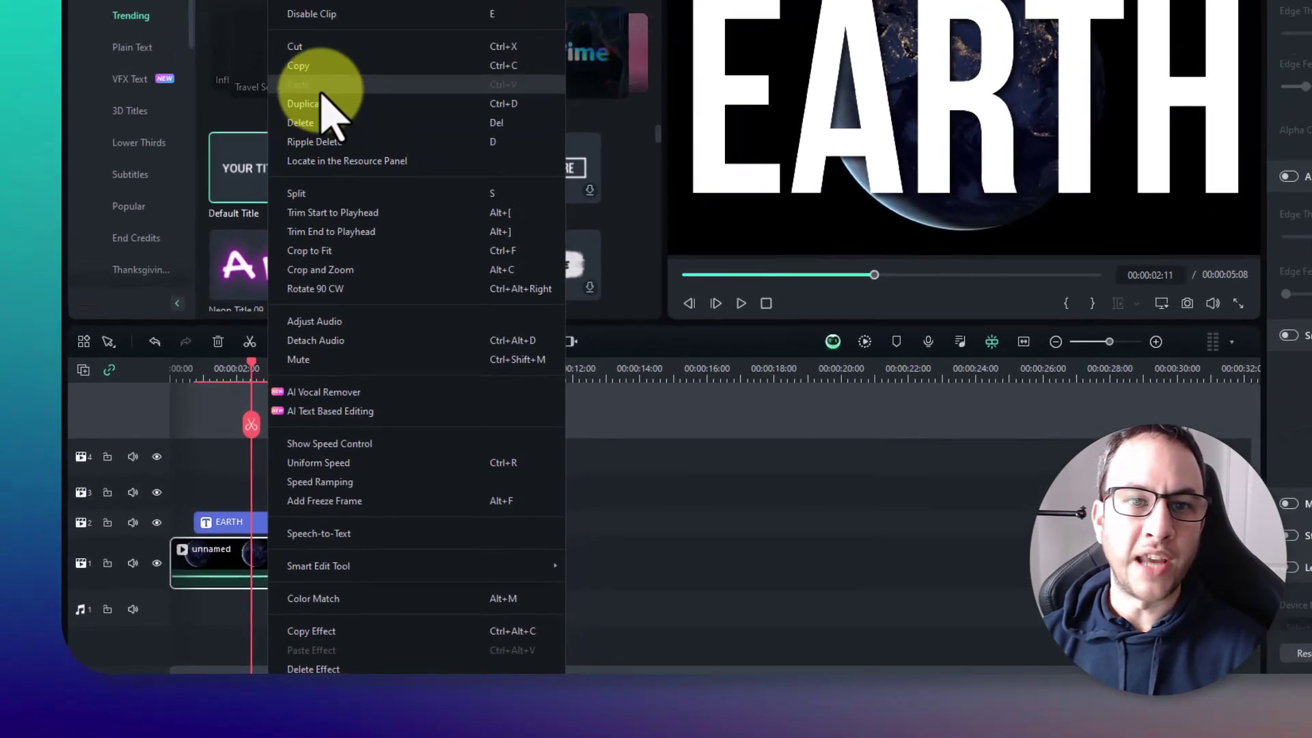
left_click(320, 66)
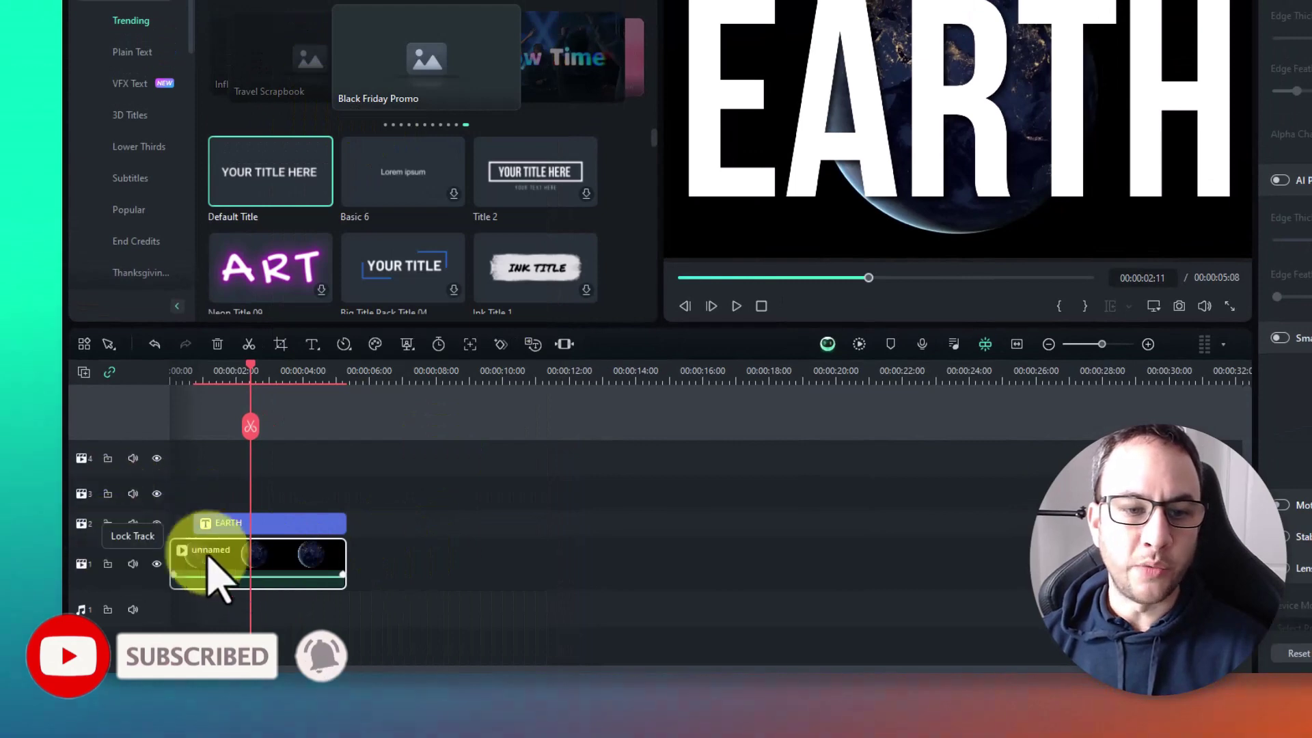
left_click(85, 496)
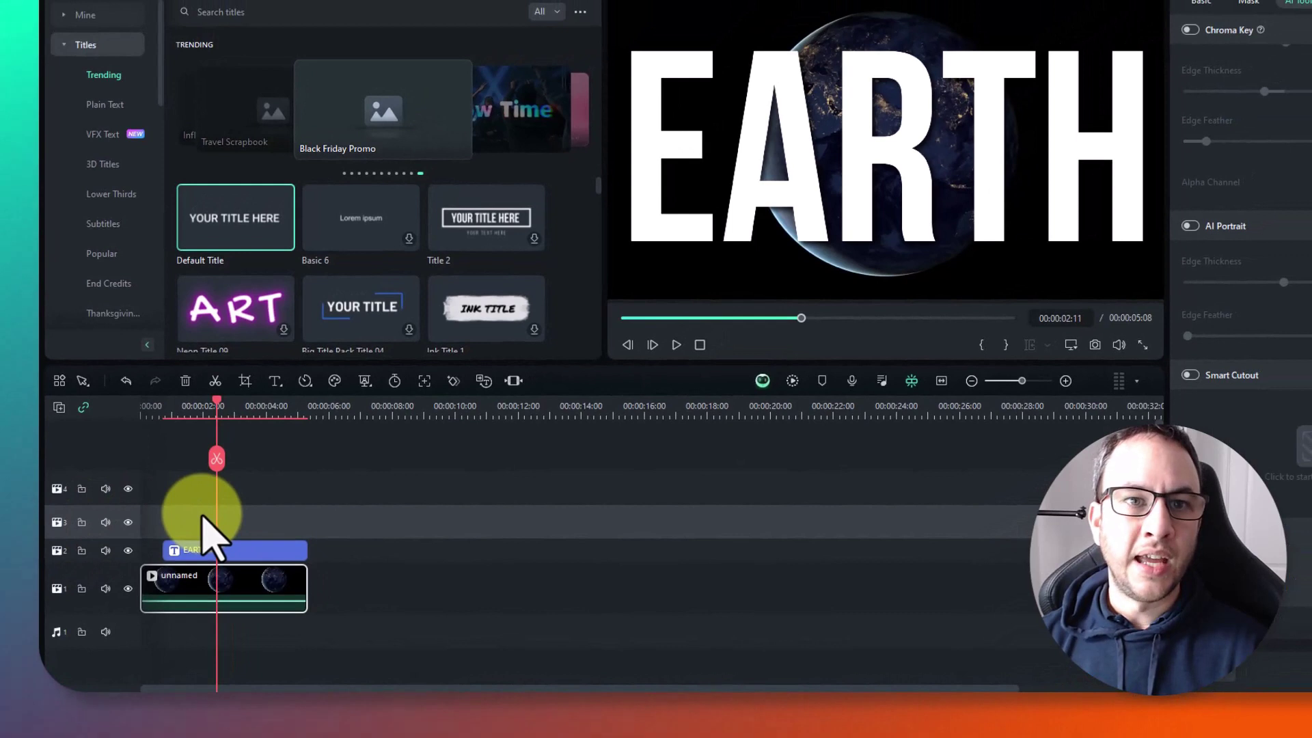
right_click(236, 523)
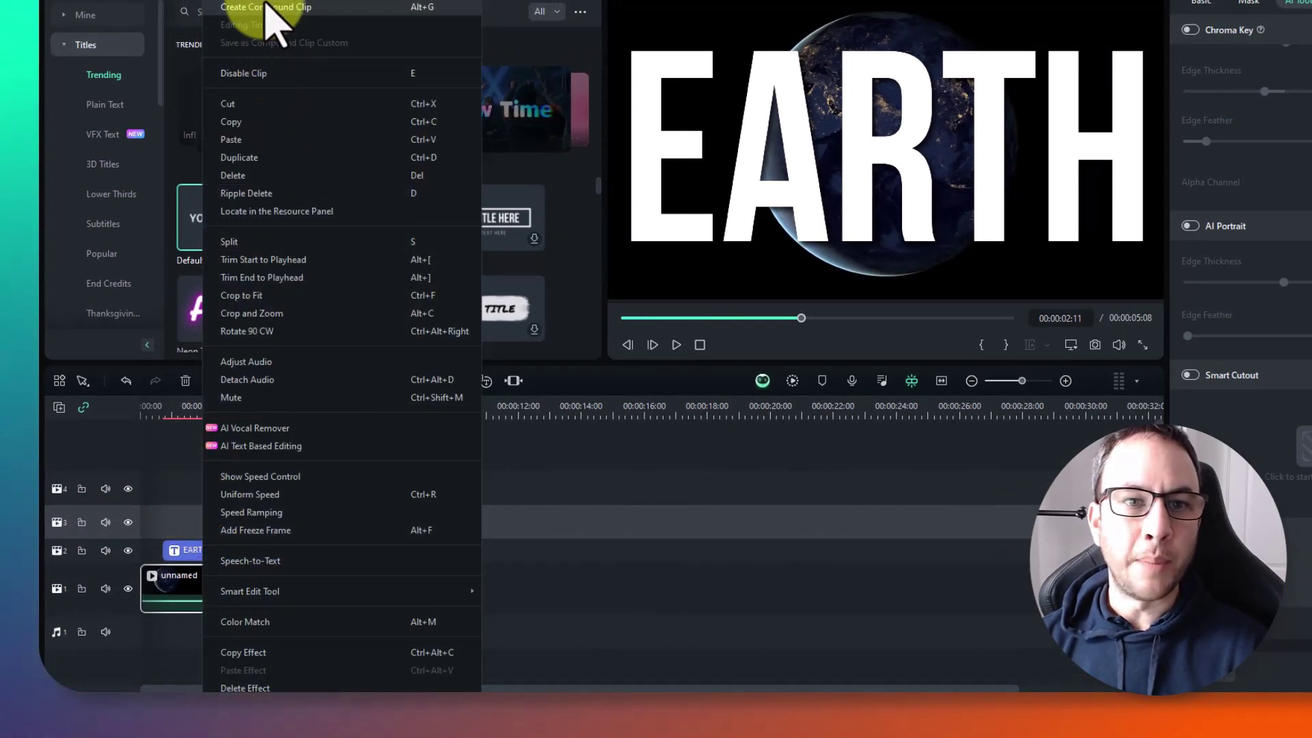
left_click(278, 140)
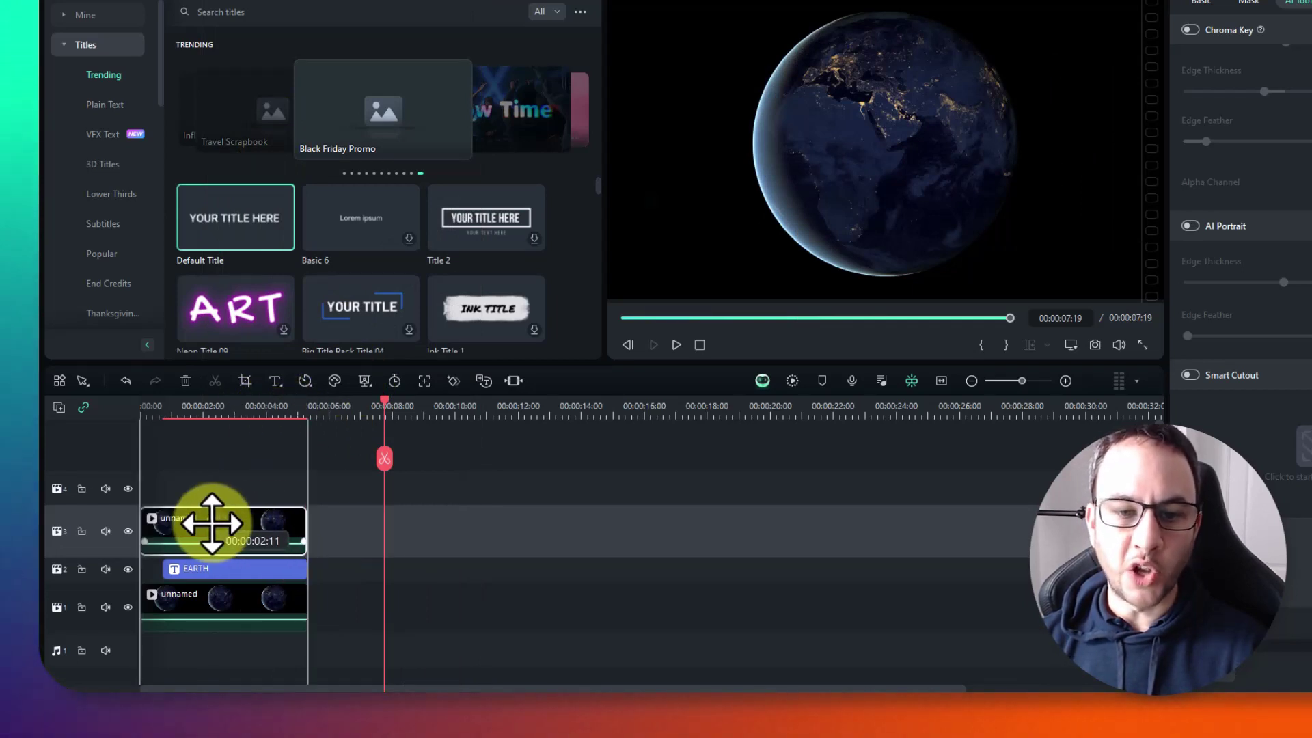
left_click_drag(212, 523, 218, 547)
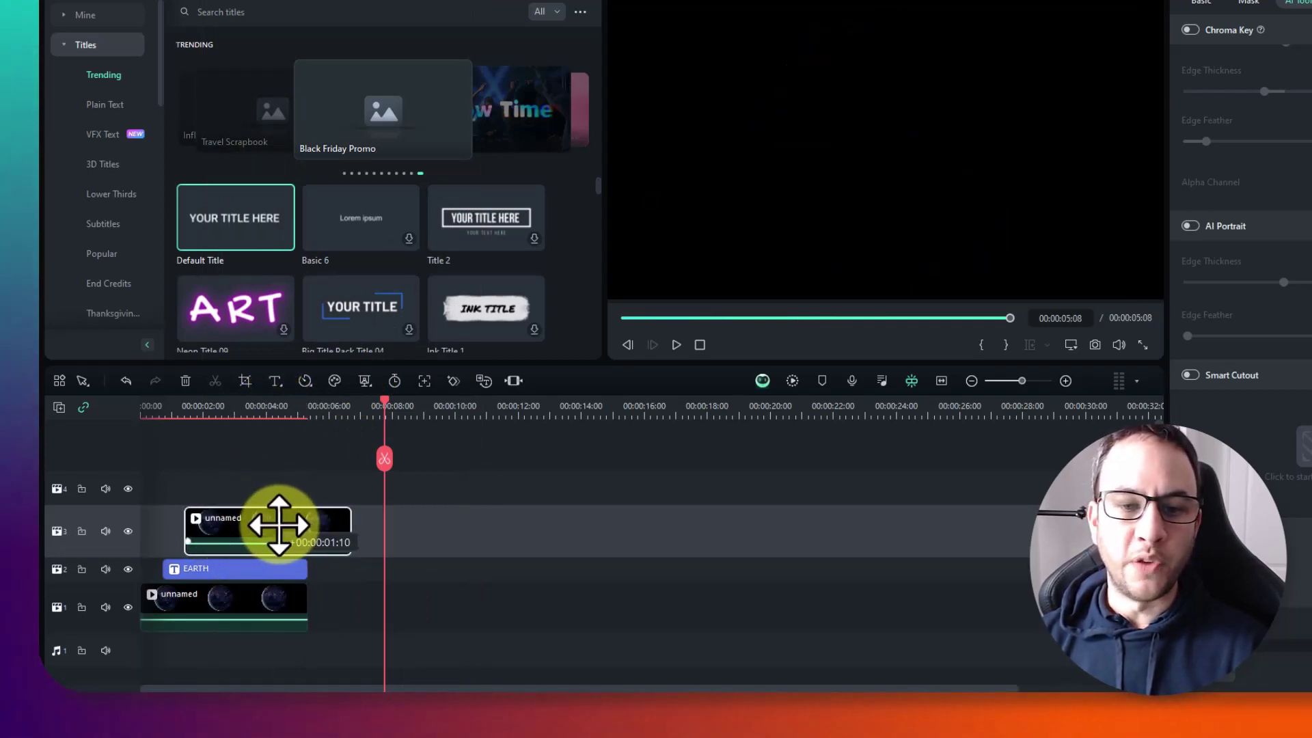
mouse_move(232, 521)
left_mouse_down()
mouse_move(246, 521)
mouse_move(211, 522)
mouse_move(227, 524)
left_mouse_up()
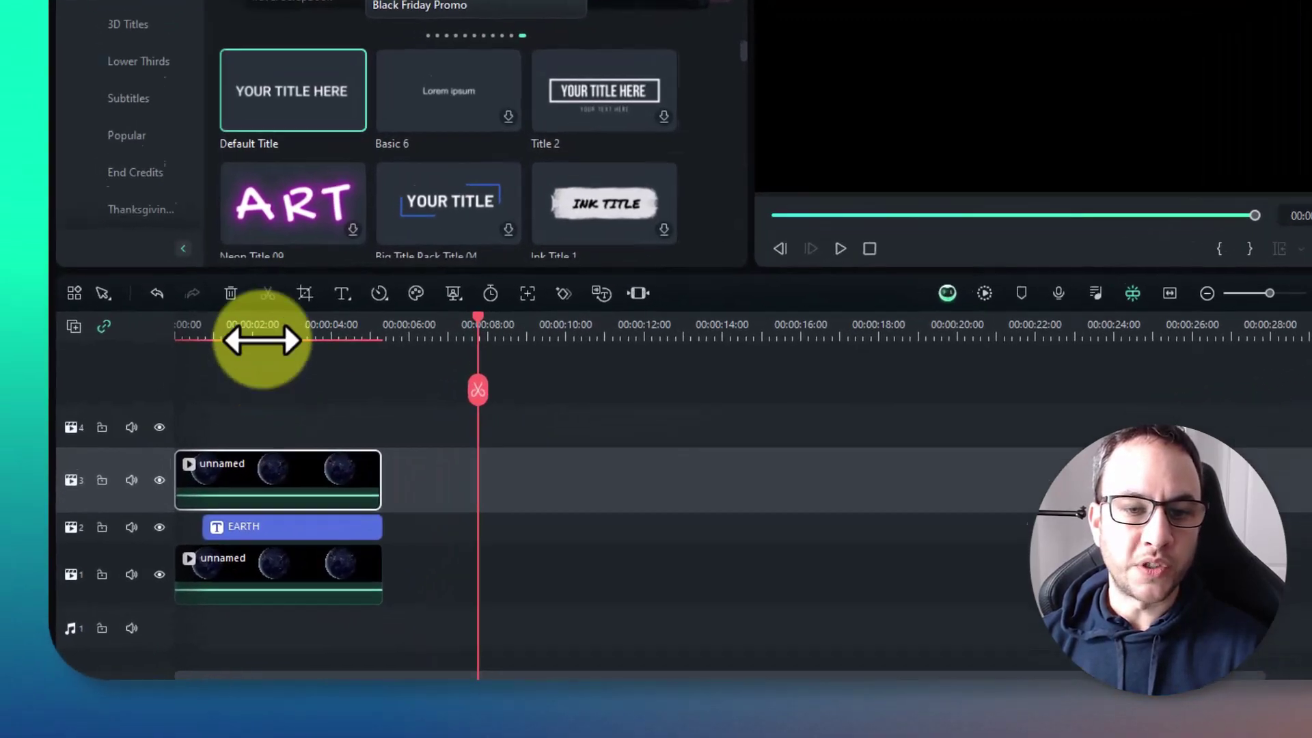
At 00:00:01:16, add a Smart Brush AI mask to the upper Earth clip by brushing over the planet with brush size 38
left_click(267, 338)
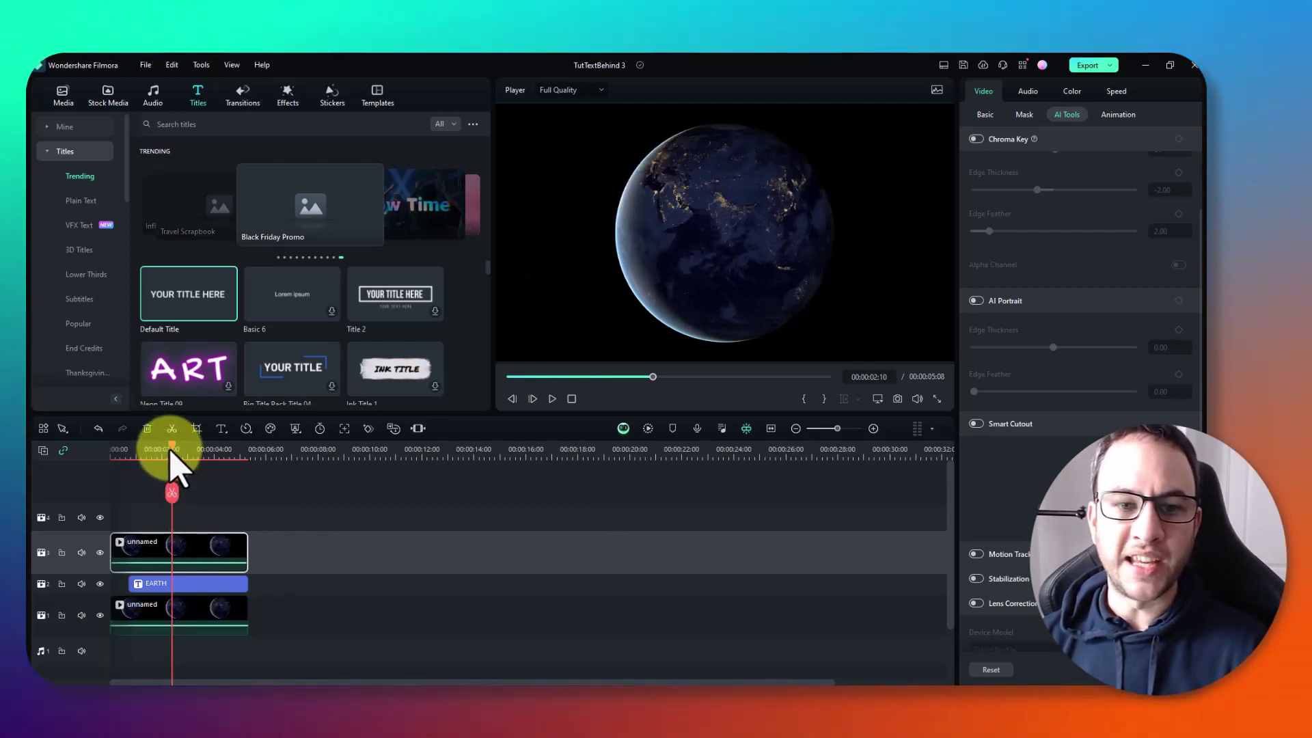
left_click_drag(172, 449, 164, 483)
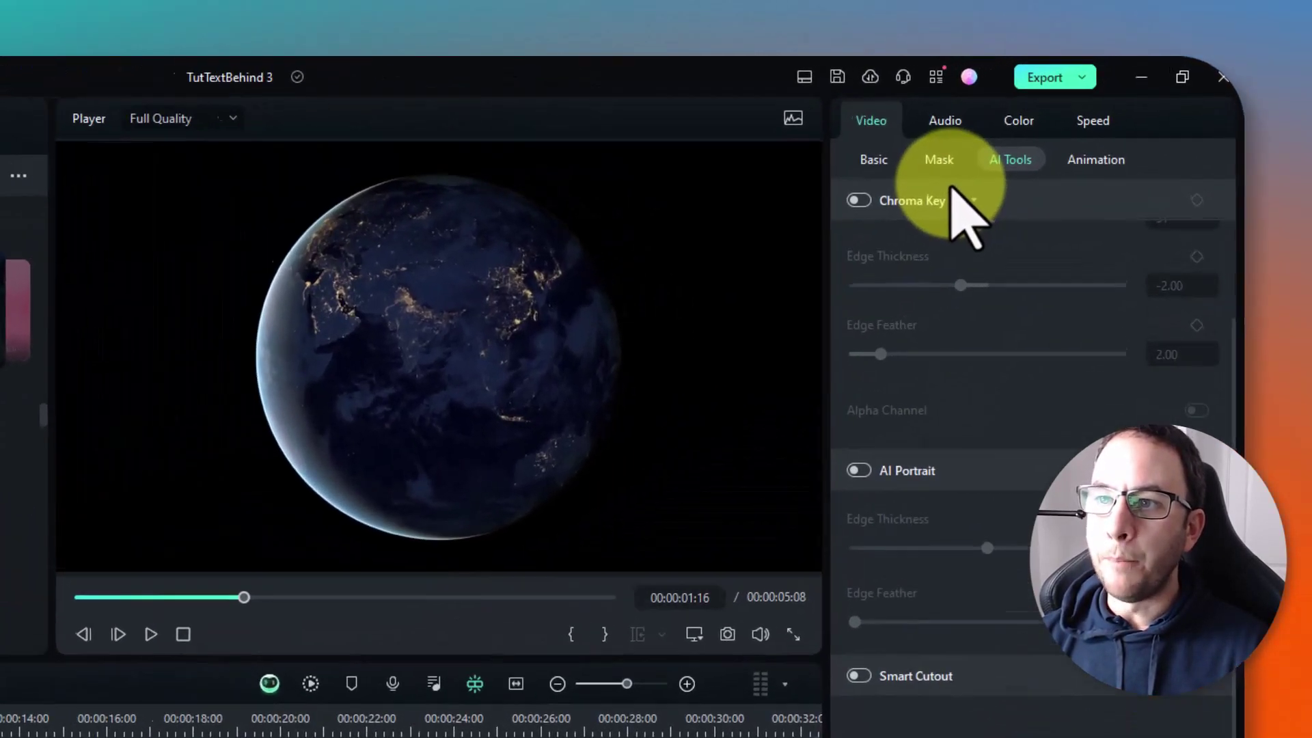
left_click(1023, 114)
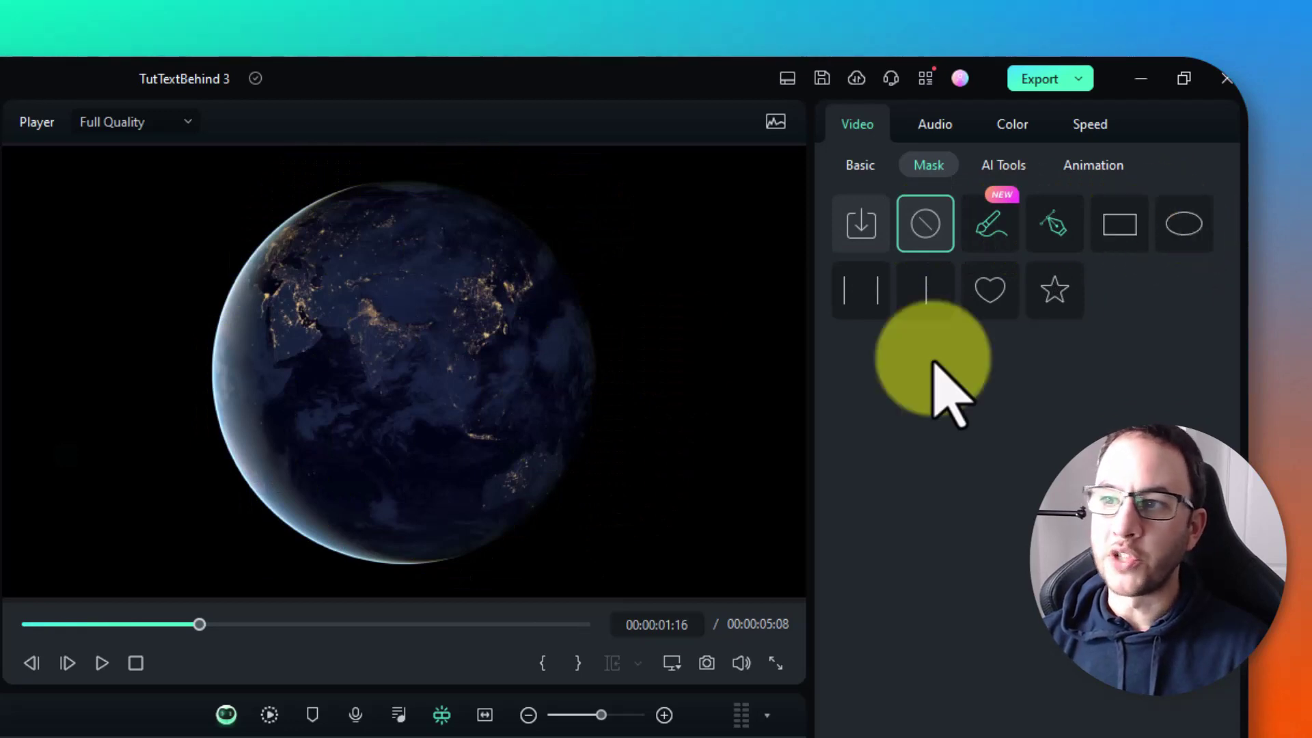
left_click(1000, 231)
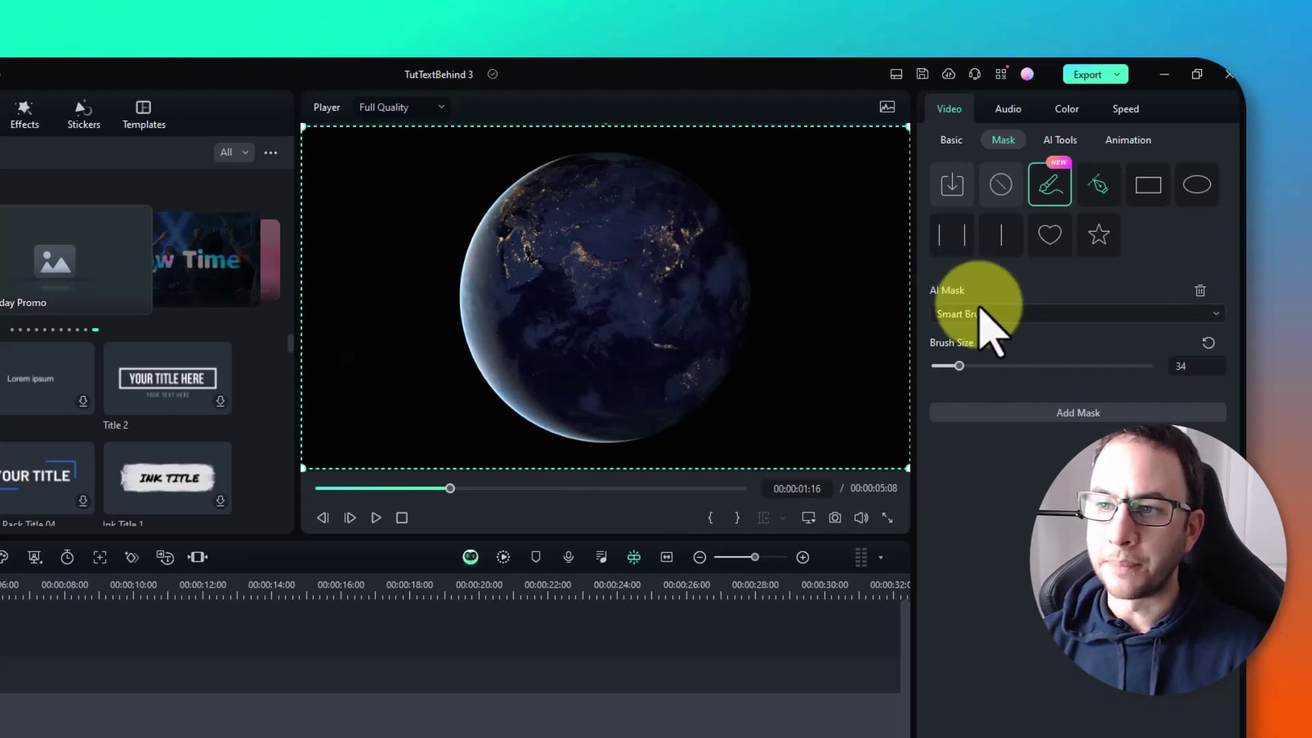
mouse_move(960, 367)
left_mouse_down()
mouse_move(1049, 366)
mouse_move(958, 367)
left_mouse_up()
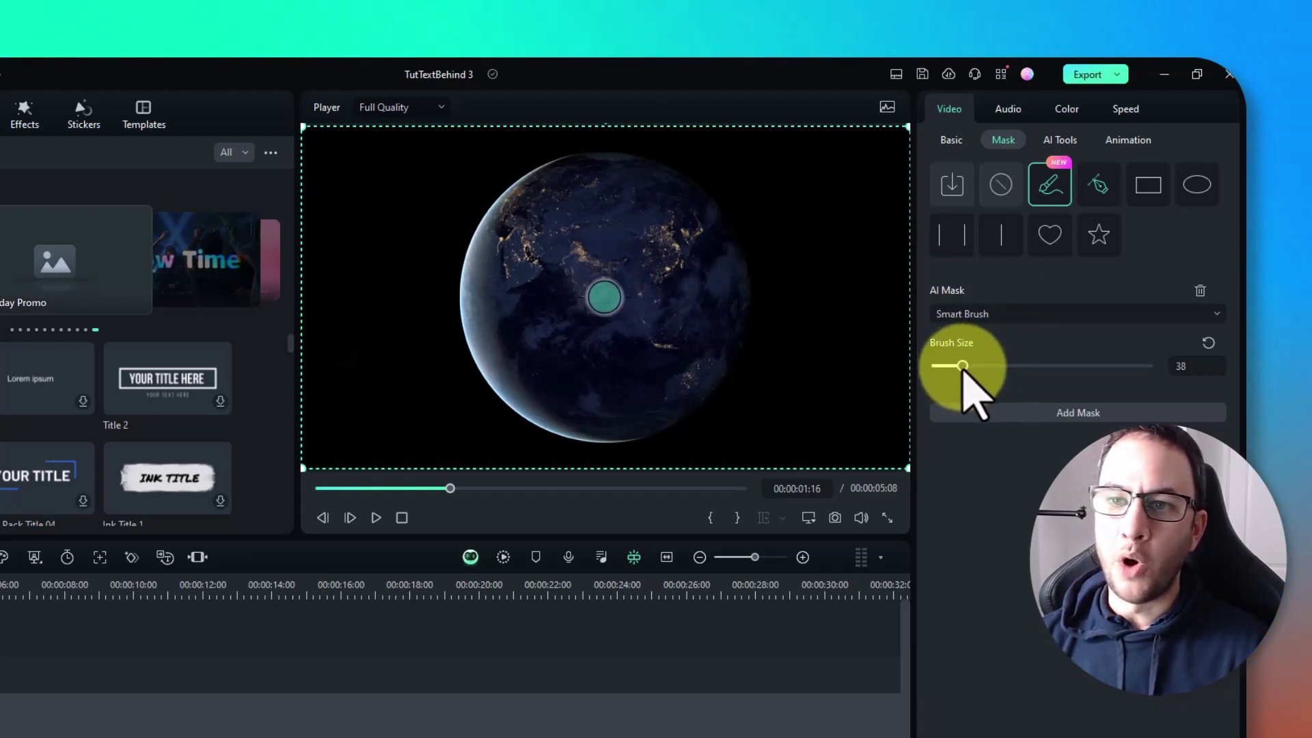
left_click(562, 213)
mouse_move(573, 210)
left_mouse_down()
mouse_move(543, 318)
mouse_move(565, 359)
mouse_move(639, 350)
mouse_move(647, 266)
mouse_move(629, 246)
left_mouse_up()
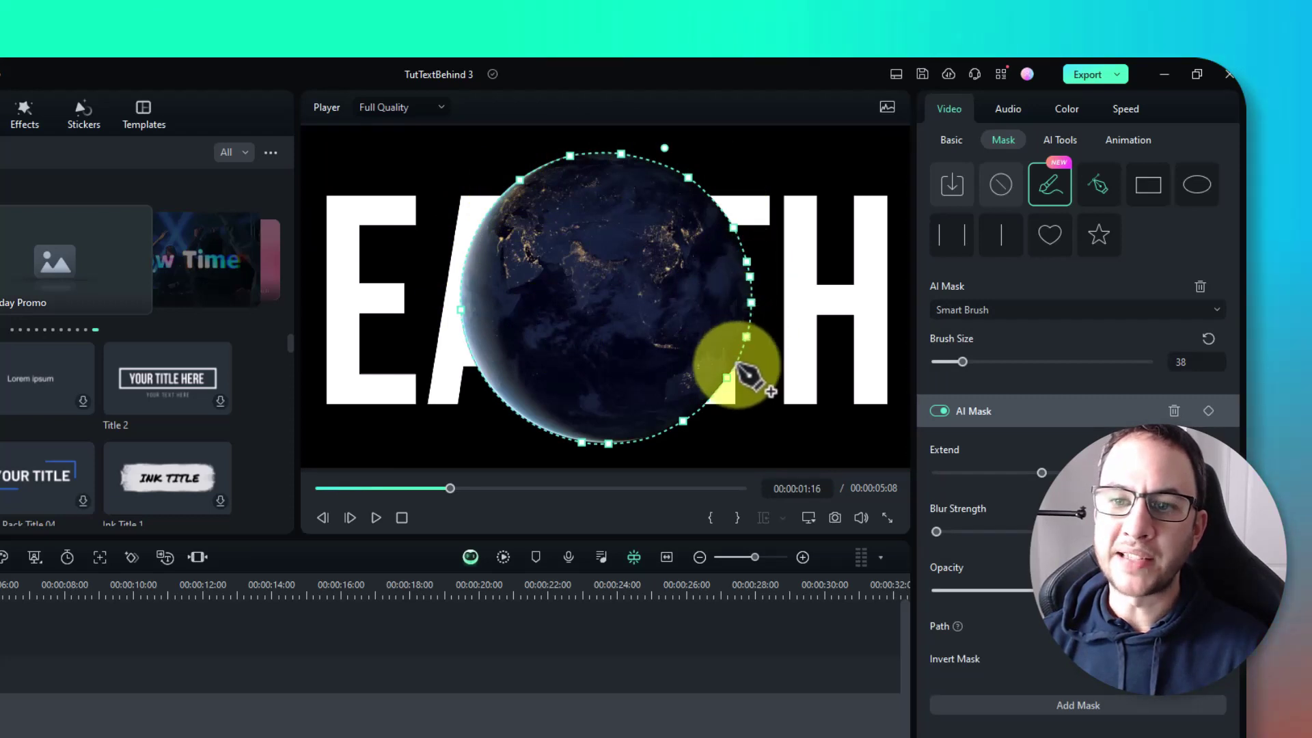
Set the AI mask's Extend value to 1.00 on the upper Earth clip
left_click(469, 258)
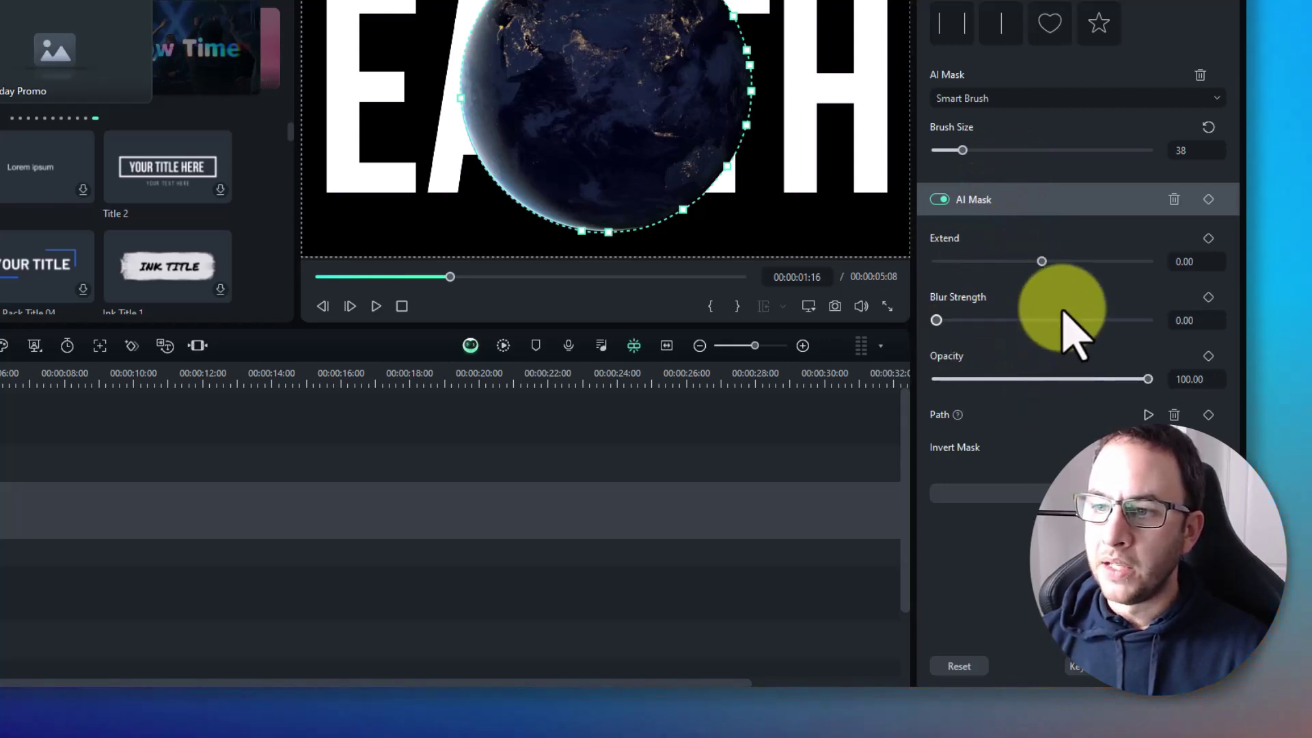
left_click_drag(1042, 262, 1062, 262)
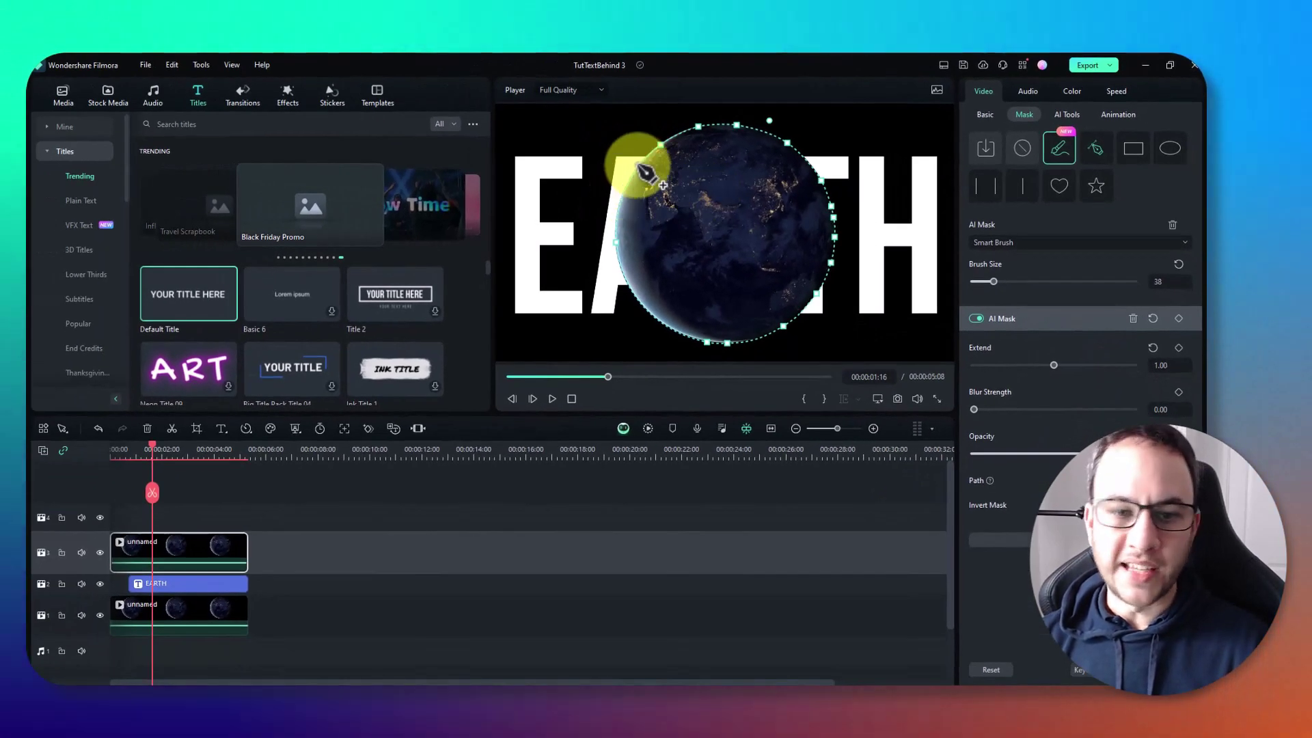
left_click(198, 550)
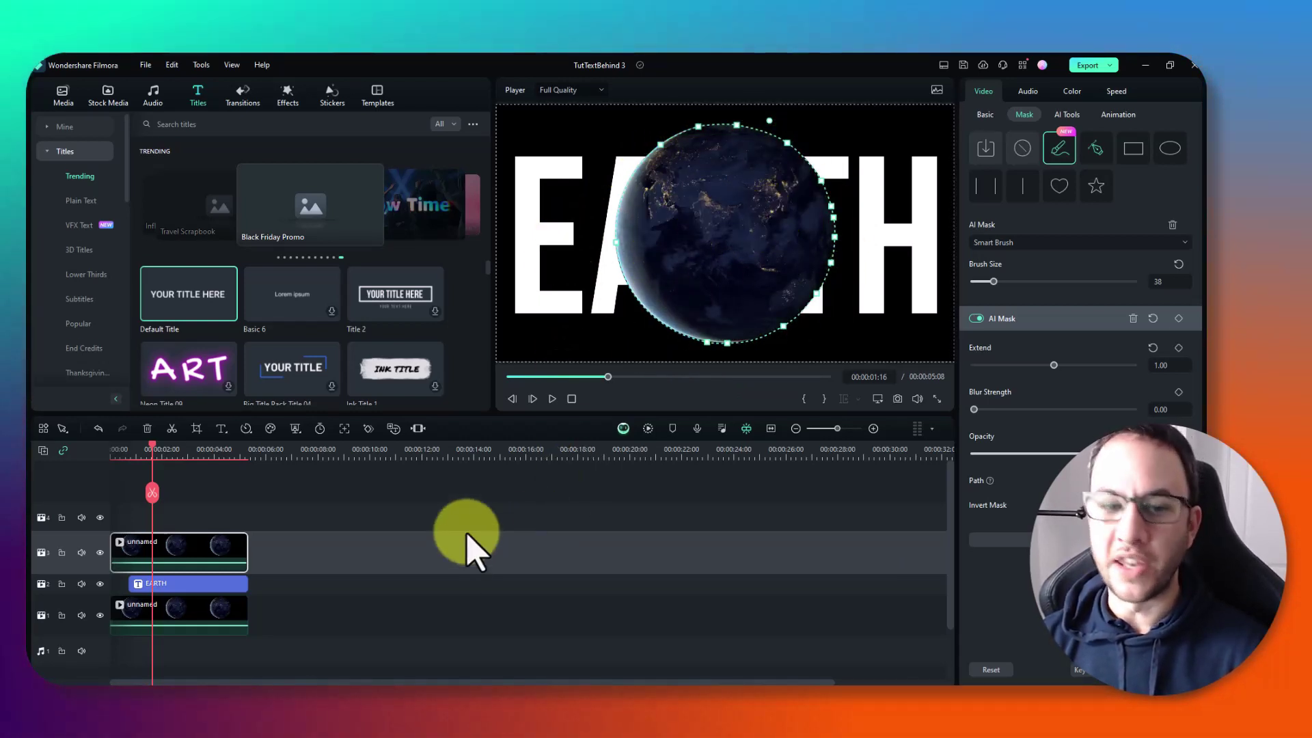
Move the playhead to 00:00:00:05 near the start and render the timeline preview
left_click(122, 453)
left_click_drag(148, 457, 116, 466)
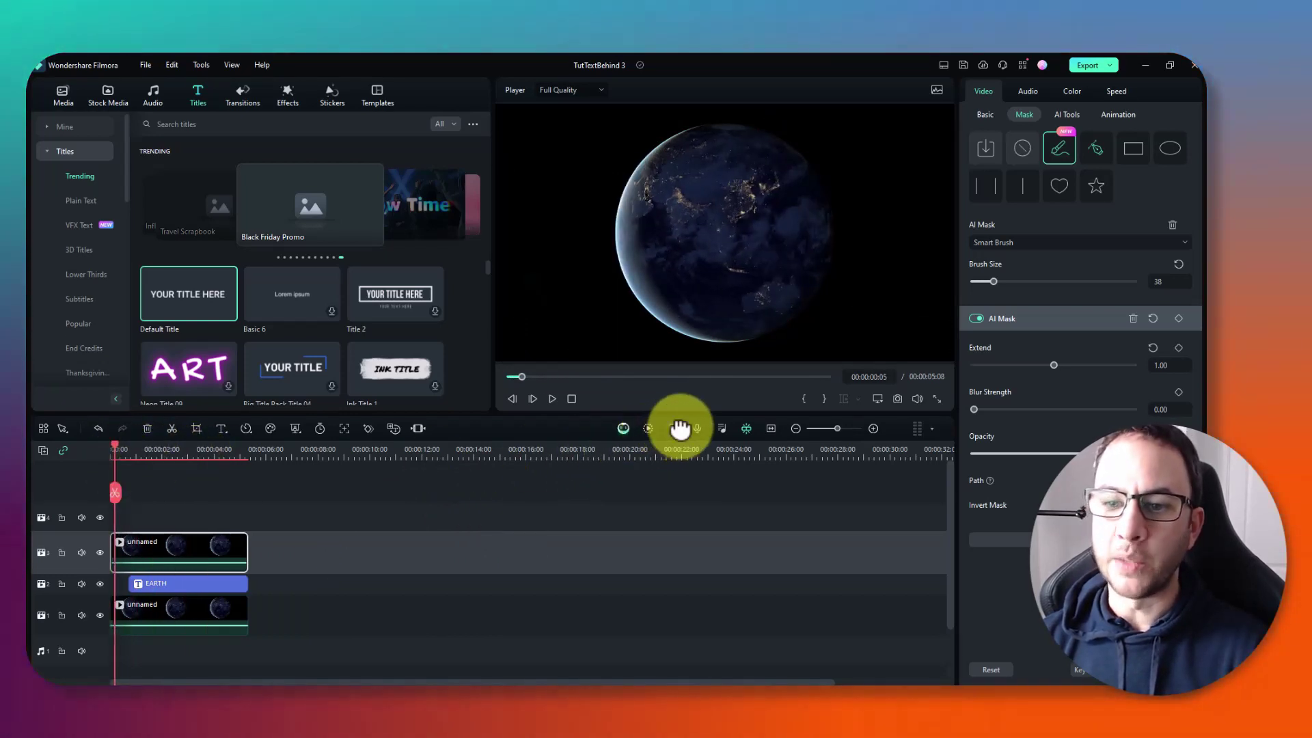
left_click(648, 430)
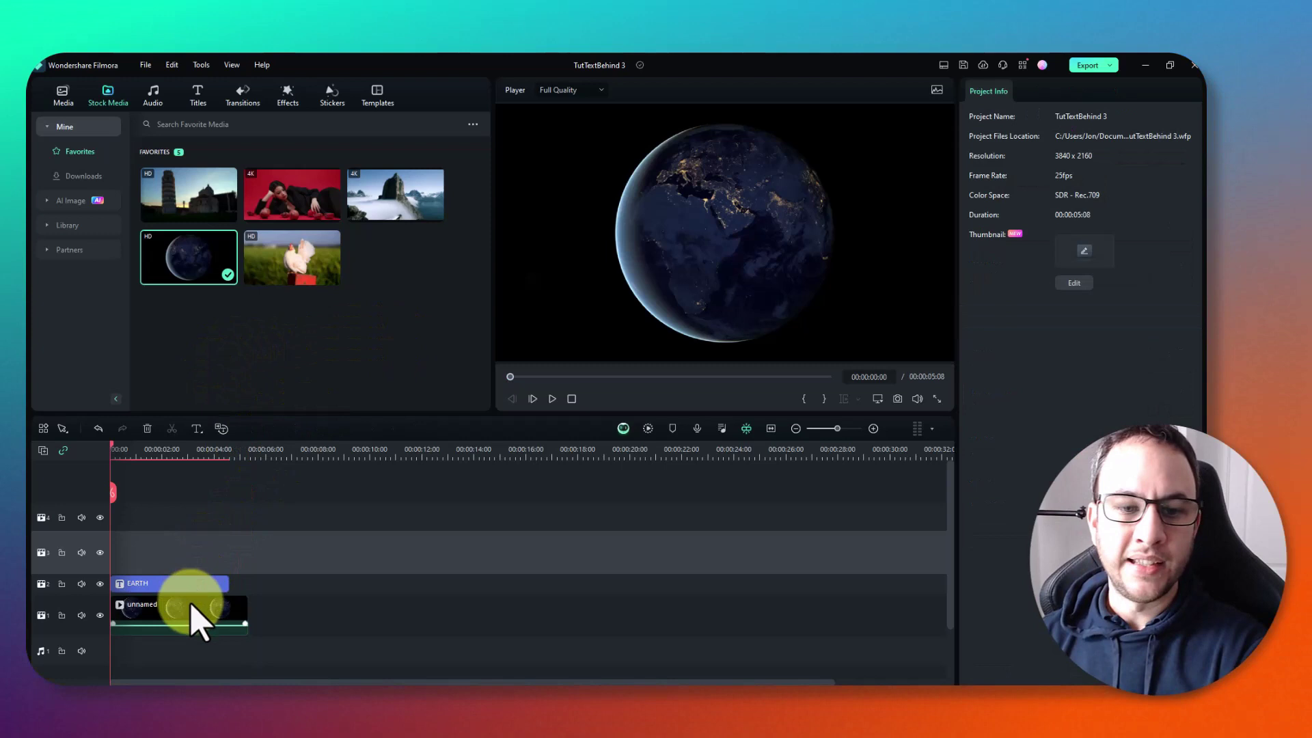
Delete the Earth clip from track 1 and add the mountain stock clip on track 3, trimmed to end with the EARTH title
left_click(191, 609)
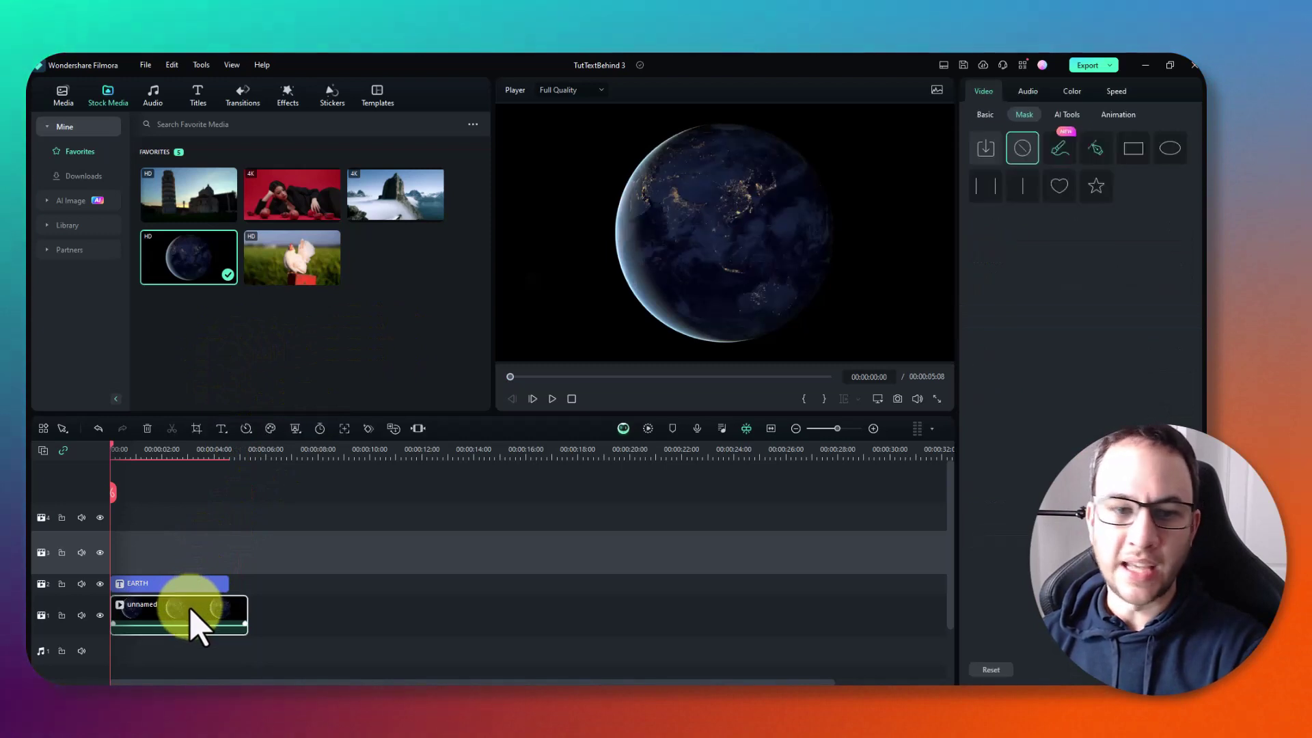
key("Delete")
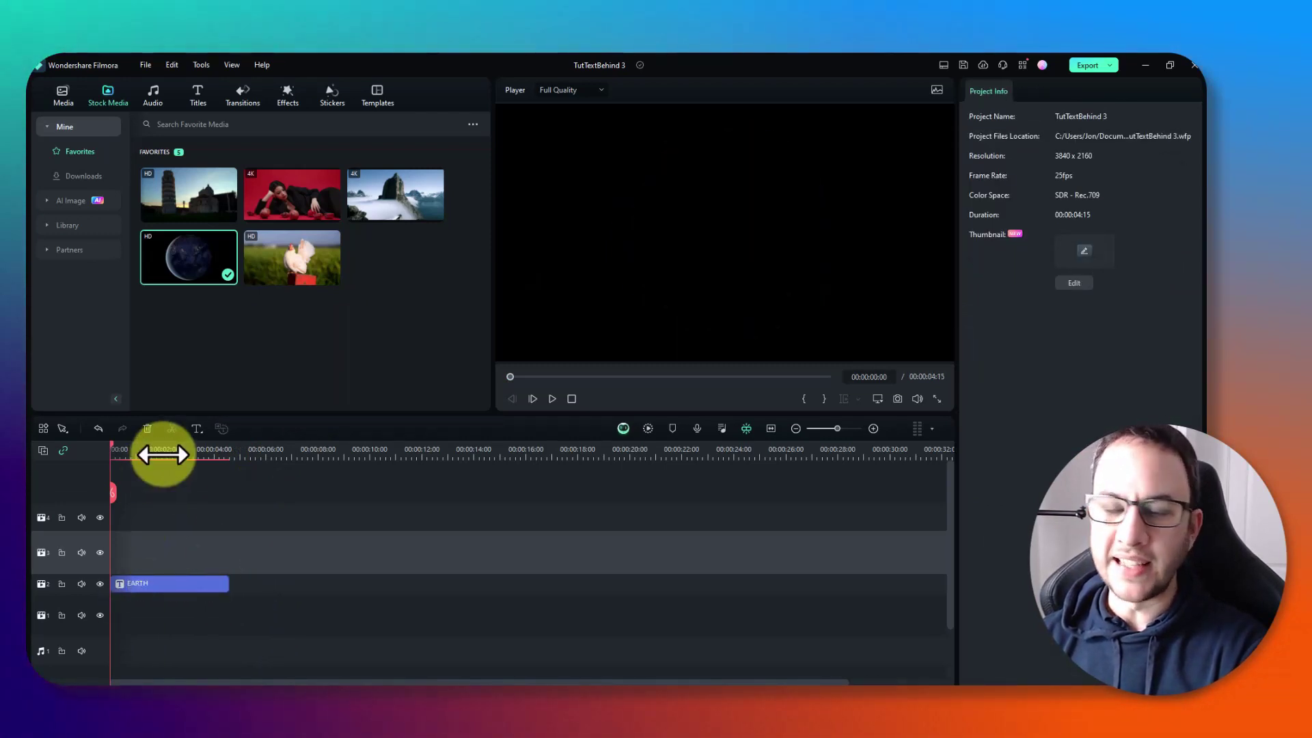
left_click(162, 455)
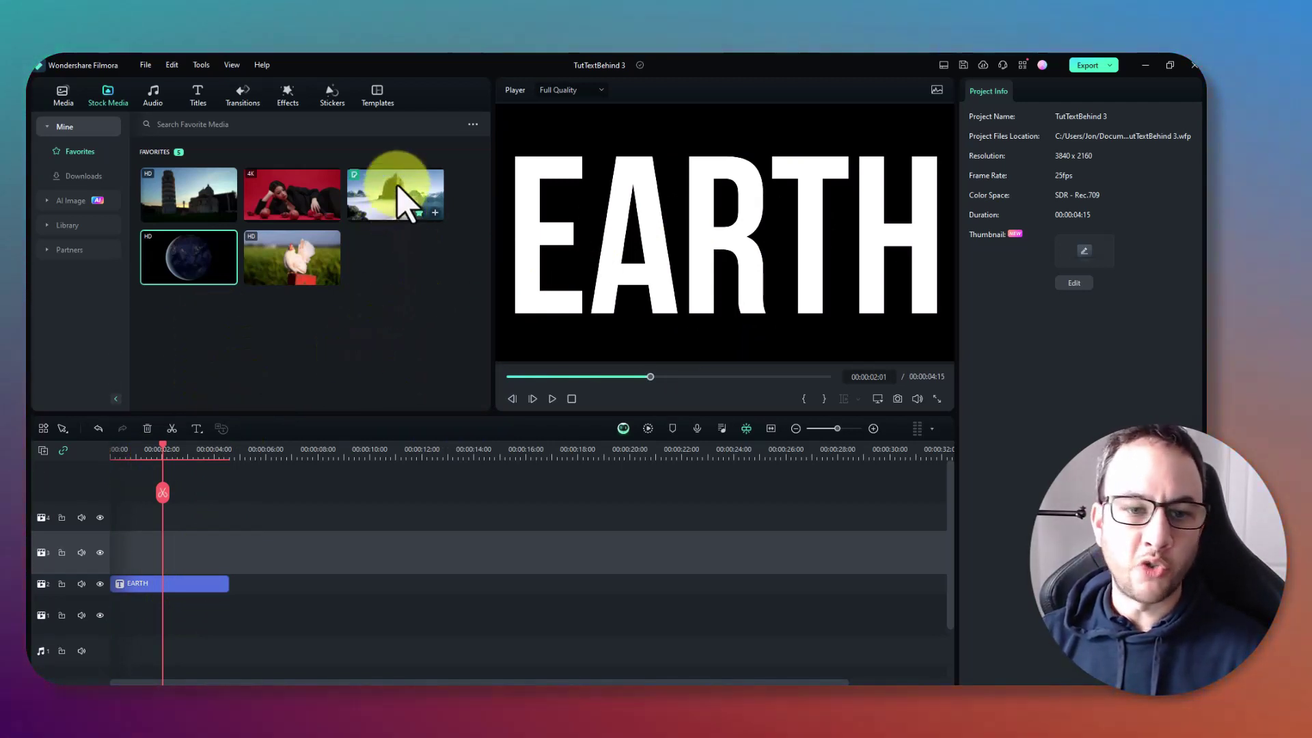
left_click_drag(308, 438, 103, 552)
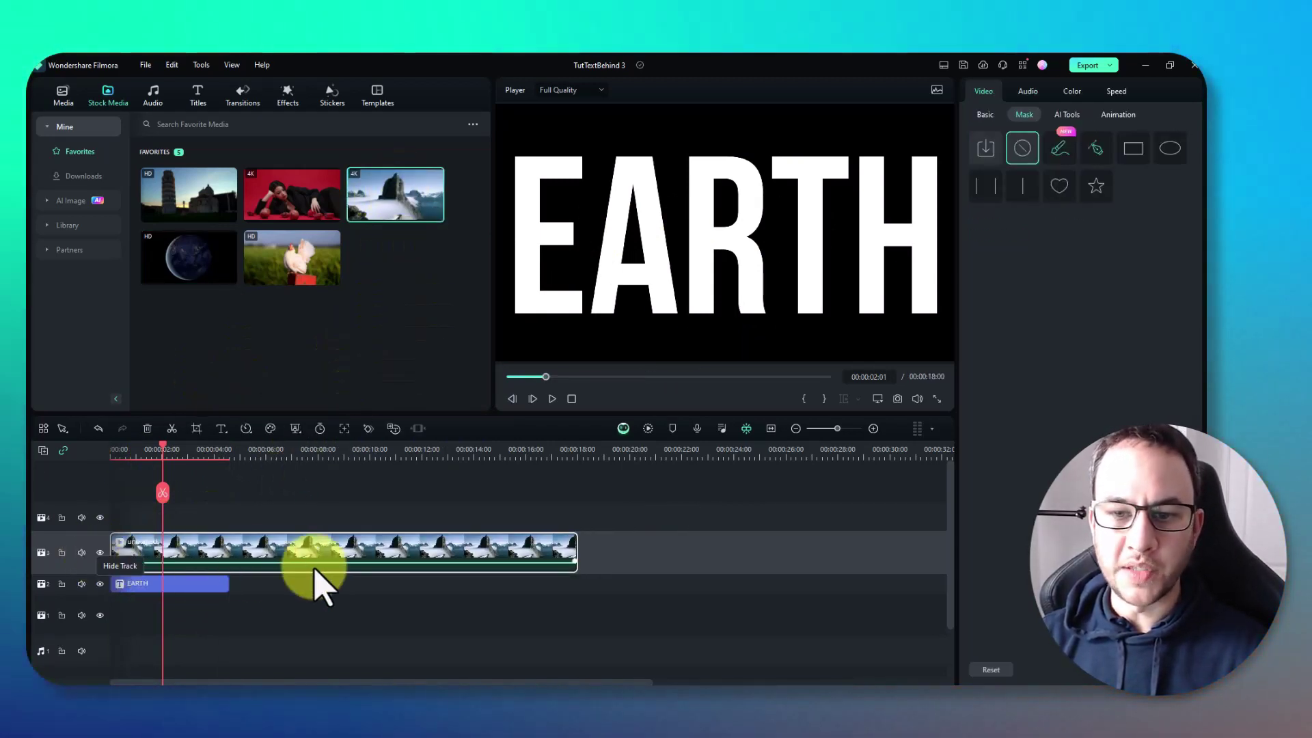
left_click_drag(577, 556, 234, 569)
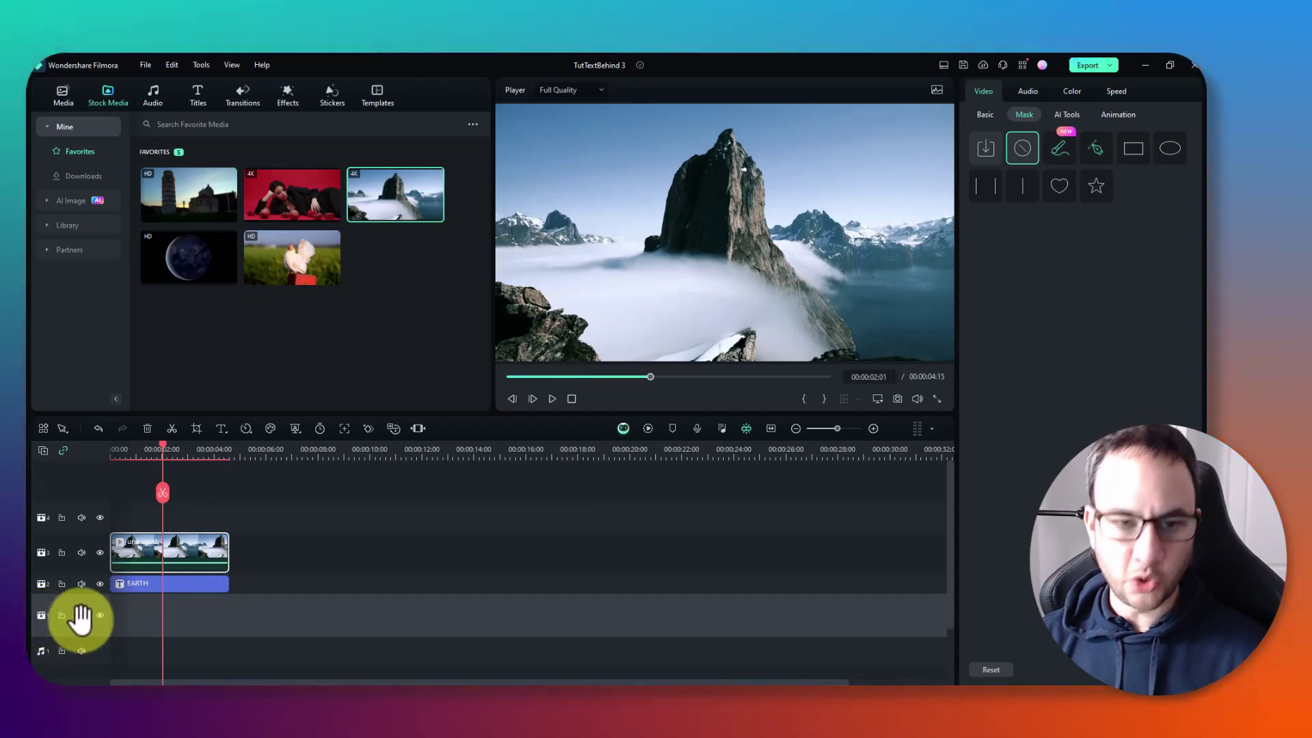
Place a copy of the mountain clip at the start of track 1 and trim the EARTH title to start at 00:00:00:17
key("ctrl+v")
left_click_drag(225, 611, 146, 608)
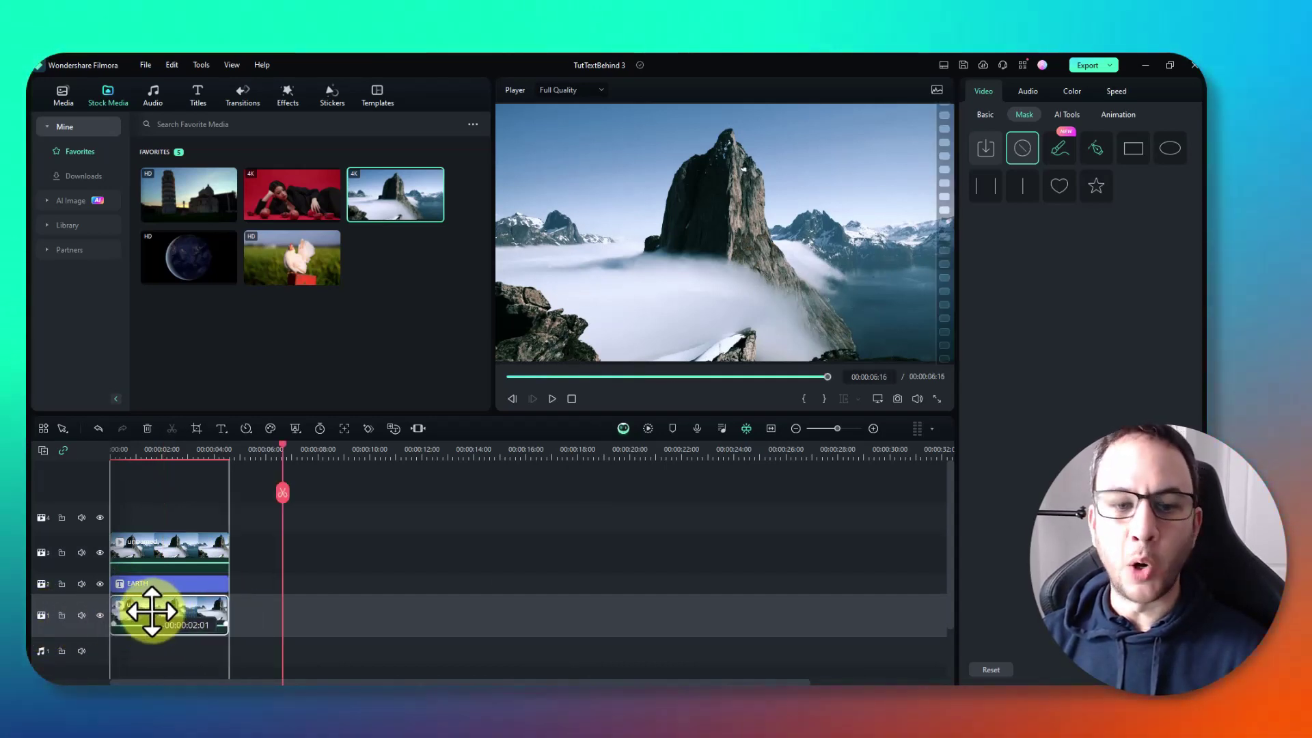
left_click(122, 584)
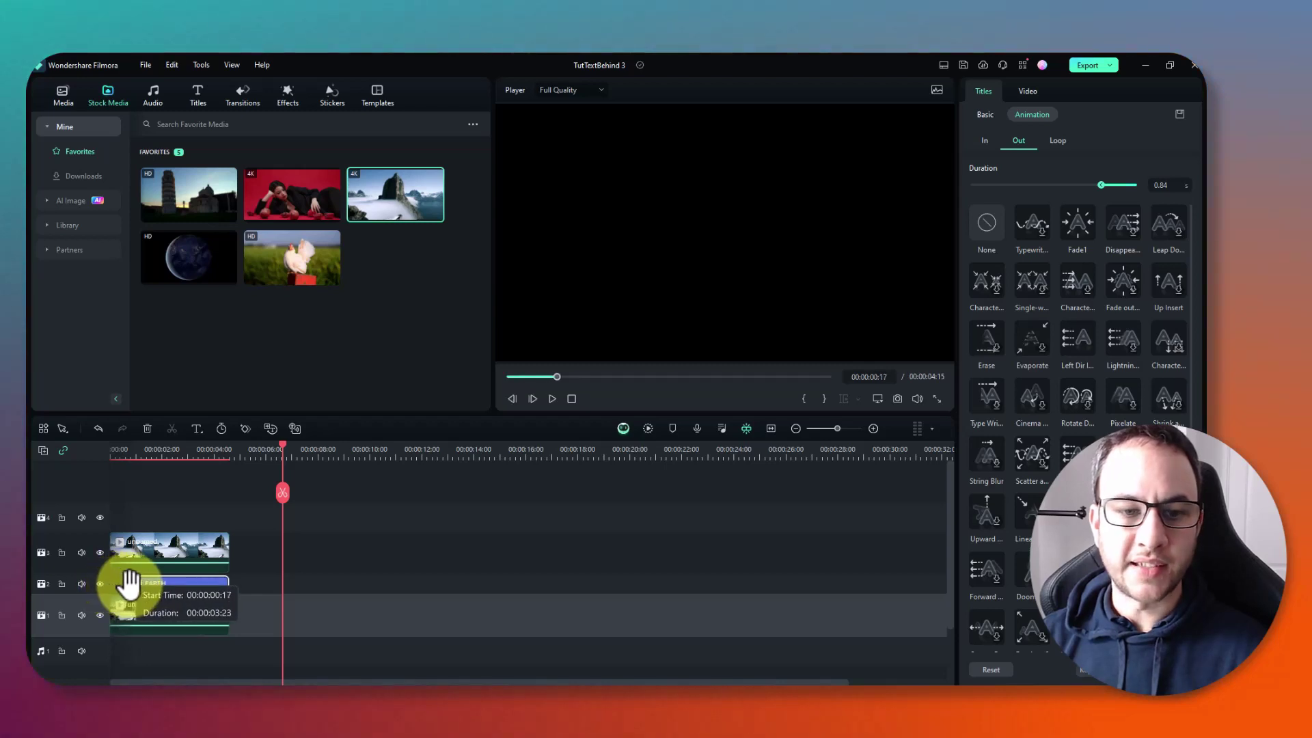
Enable Smart Cutout on the track 3 mountain clip with the playhead at 00:00:01:24, and open the cutout editor
left_click(173, 554)
left_click(160, 451)
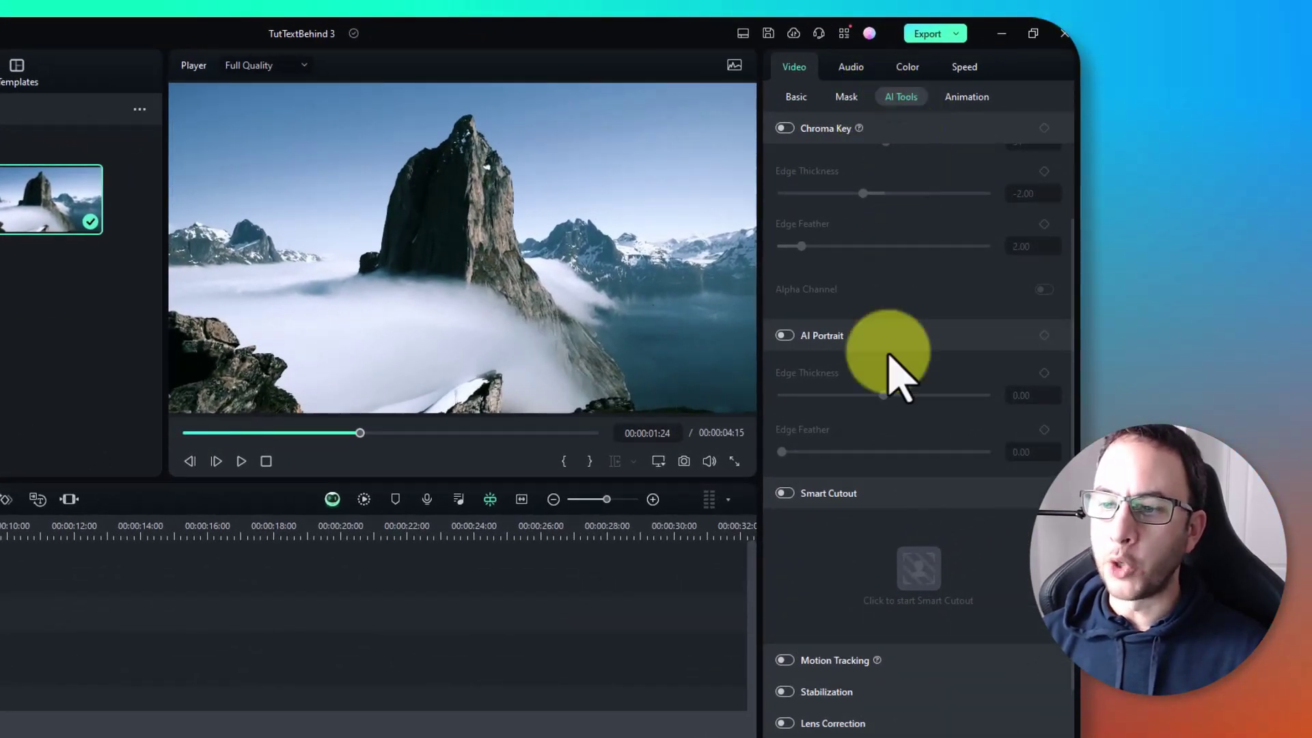
left_click(785, 493)
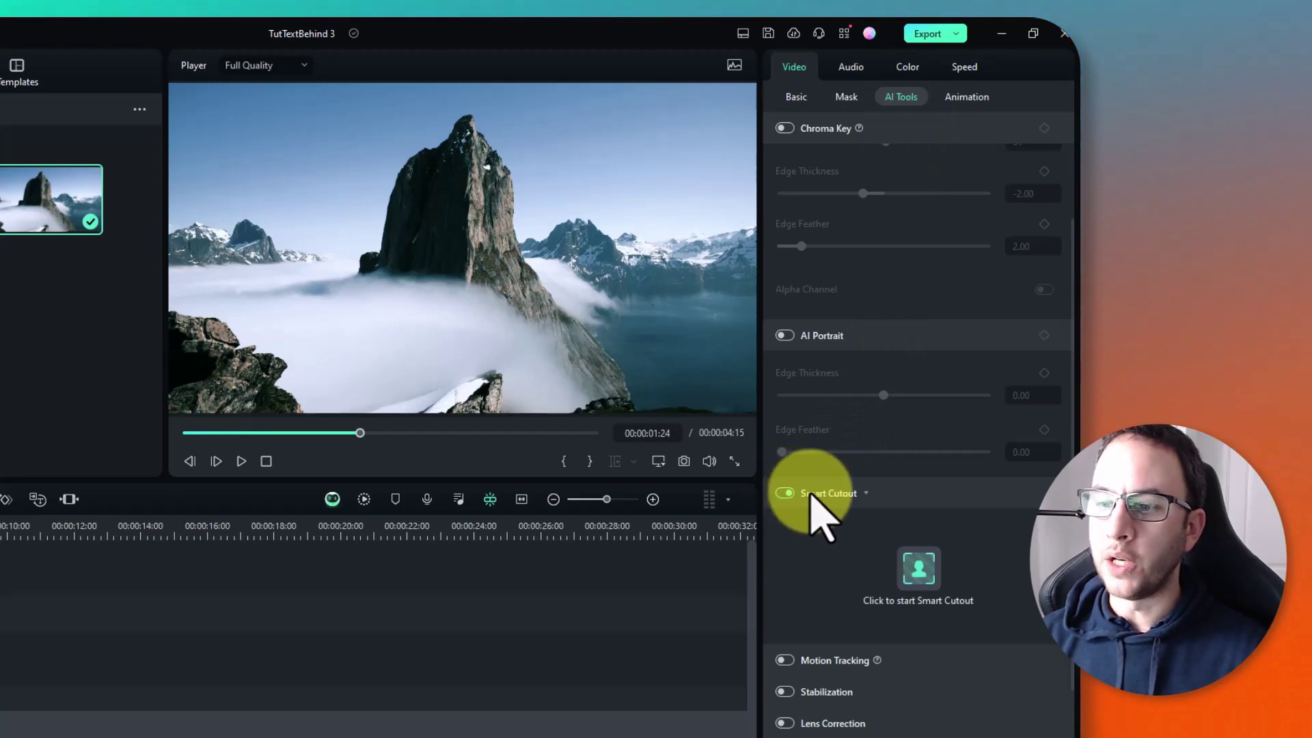
left_click(923, 589)
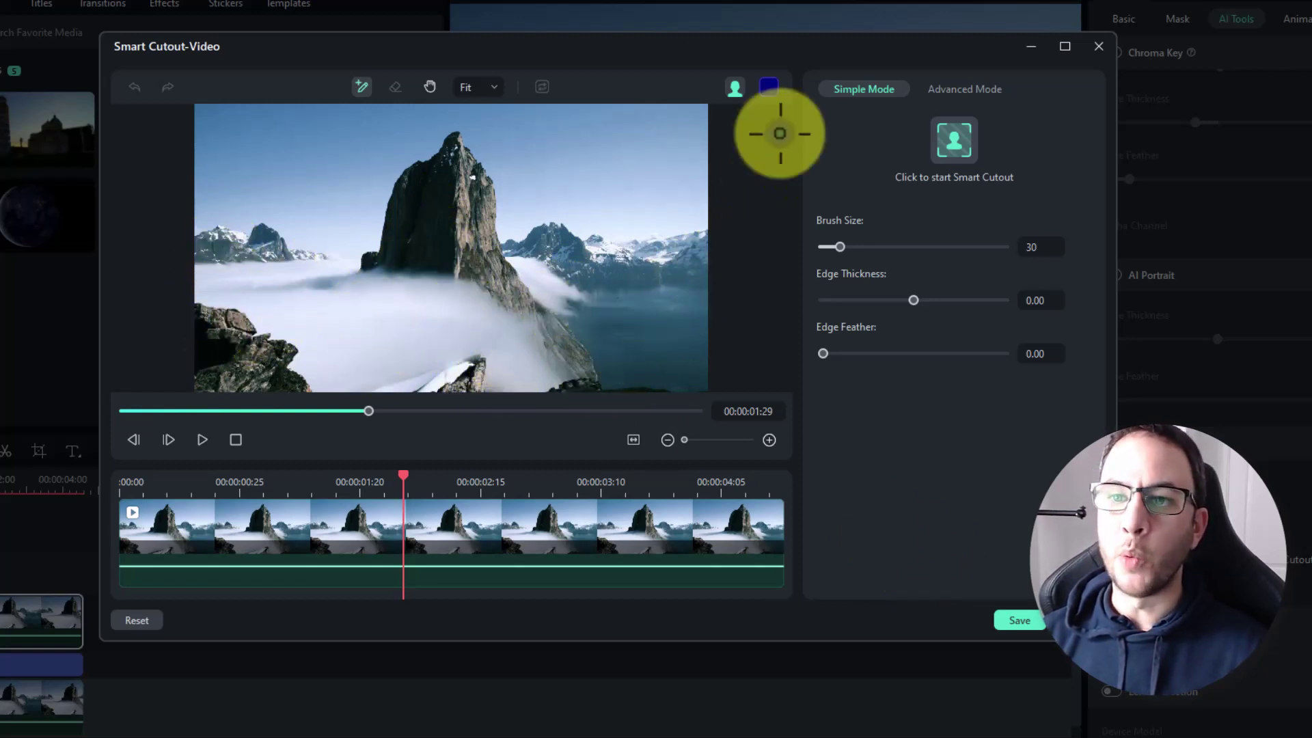
Set the cutout overlay colour to bright green and the brush size to 128
left_click(769, 87)
left_click(646, 177)
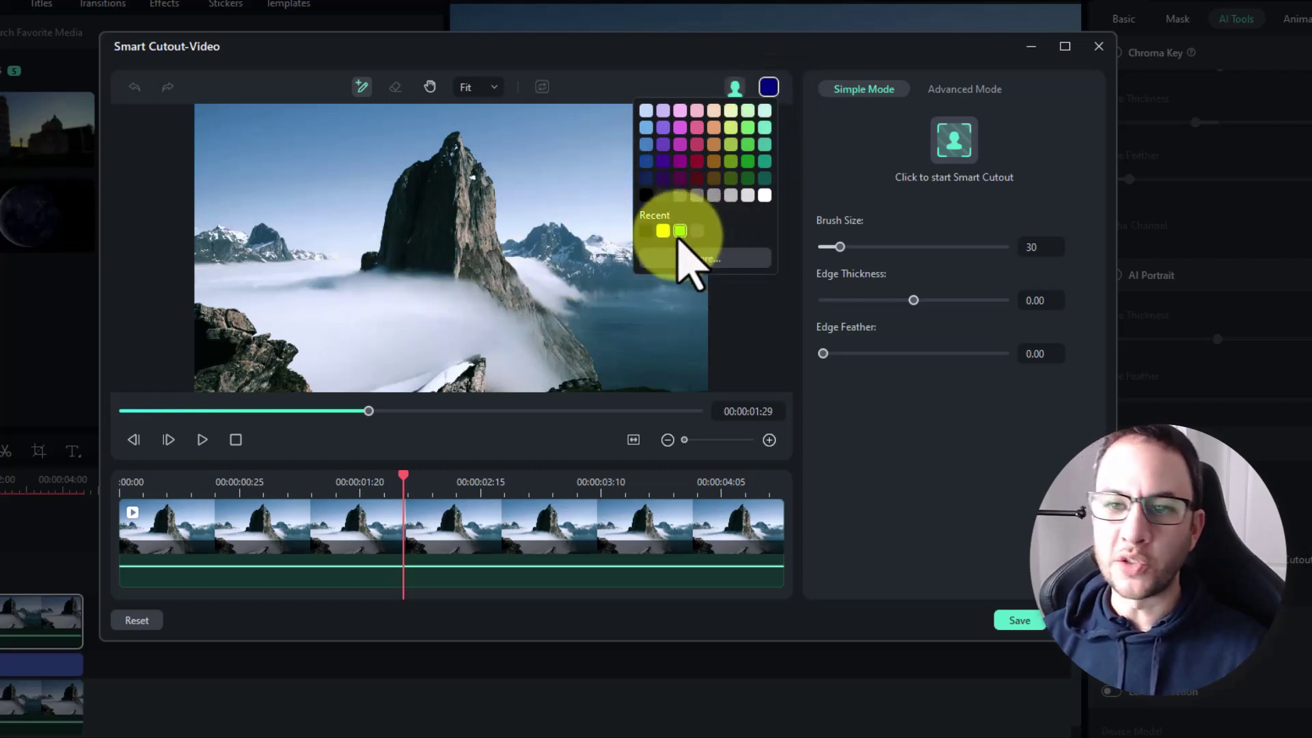
left_click(680, 231)
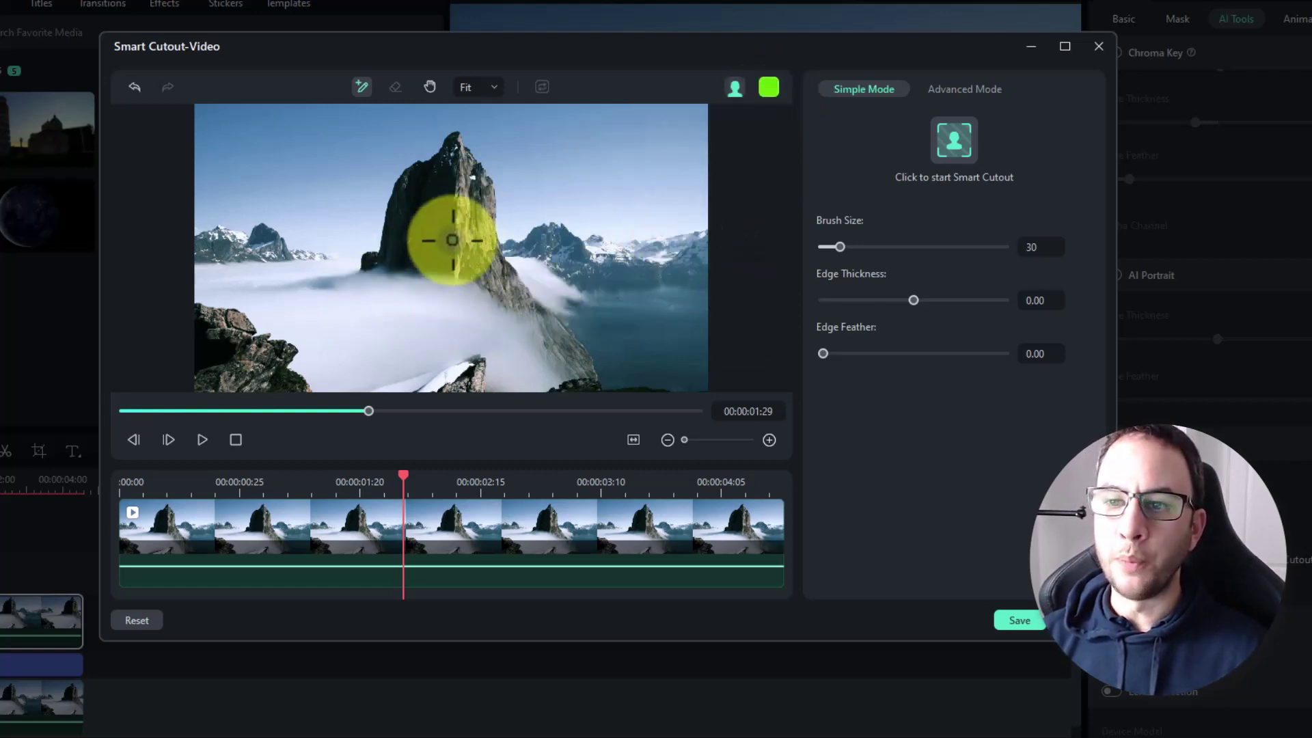
left_click_drag(840, 248, 886, 248)
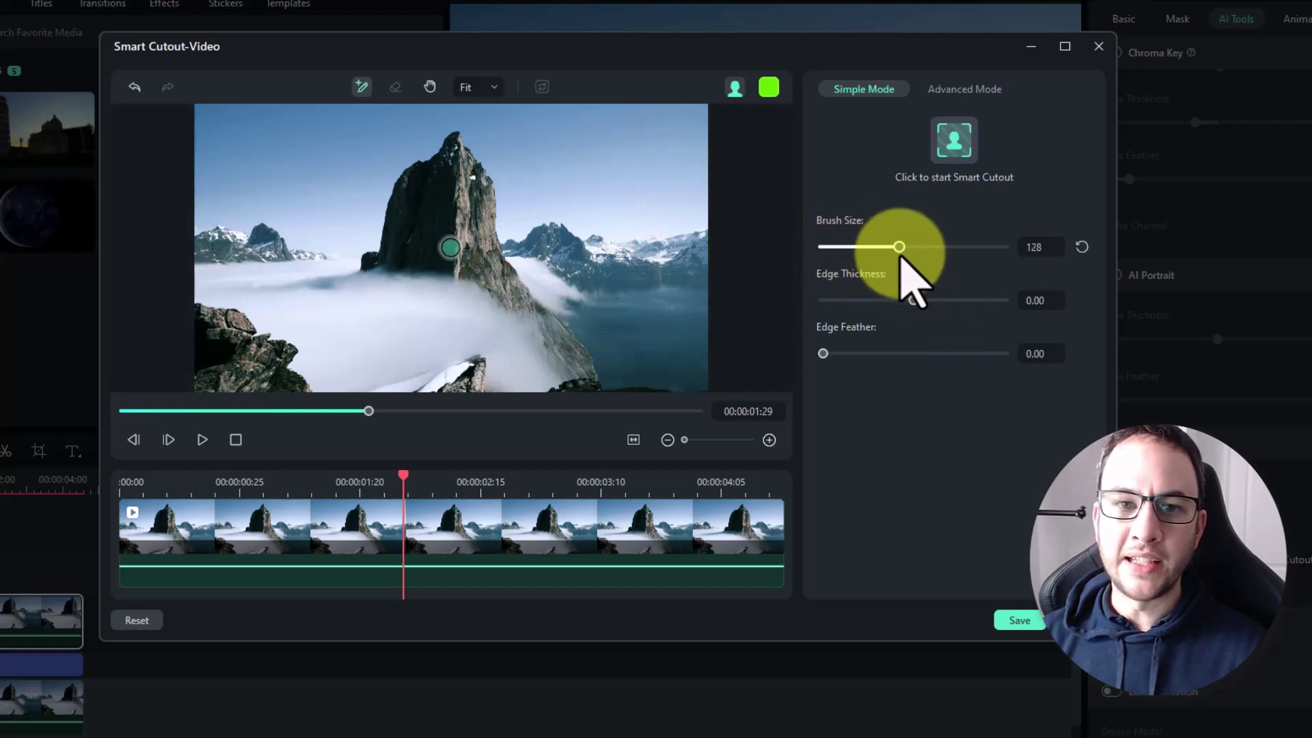
Cut out the mountains and foreground with the brush using an edge thickness of 1.87, and save the Smart Cutout
mouse_move(211, 285)
left_mouse_down()
mouse_move(220, 370)
mouse_move(236, 335)
mouse_move(229, 278)
left_mouse_up()
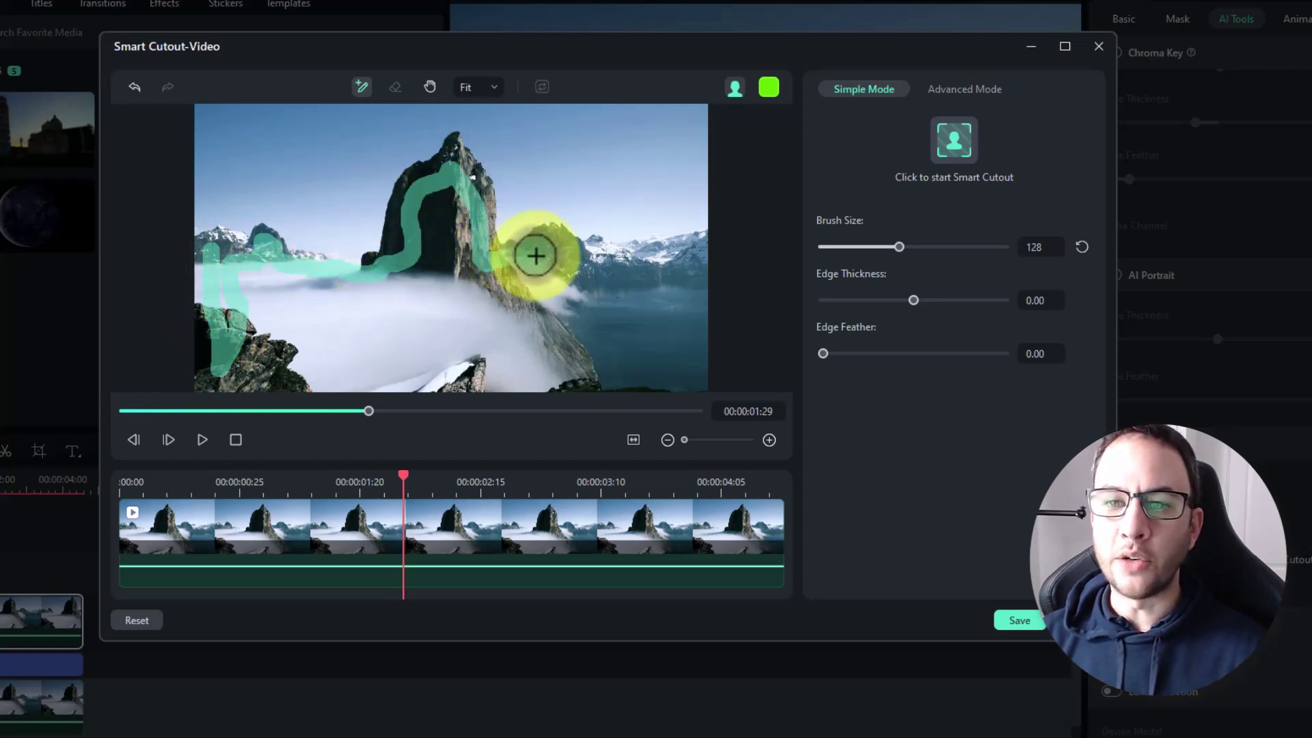
mouse_move(681, 256)
left_mouse_down()
mouse_move(691, 362)
mouse_move(575, 374)
mouse_move(253, 367)
mouse_move(207, 383)
mouse_move(217, 343)
mouse_move(439, 315)
mouse_move(670, 320)
left_mouse_up()
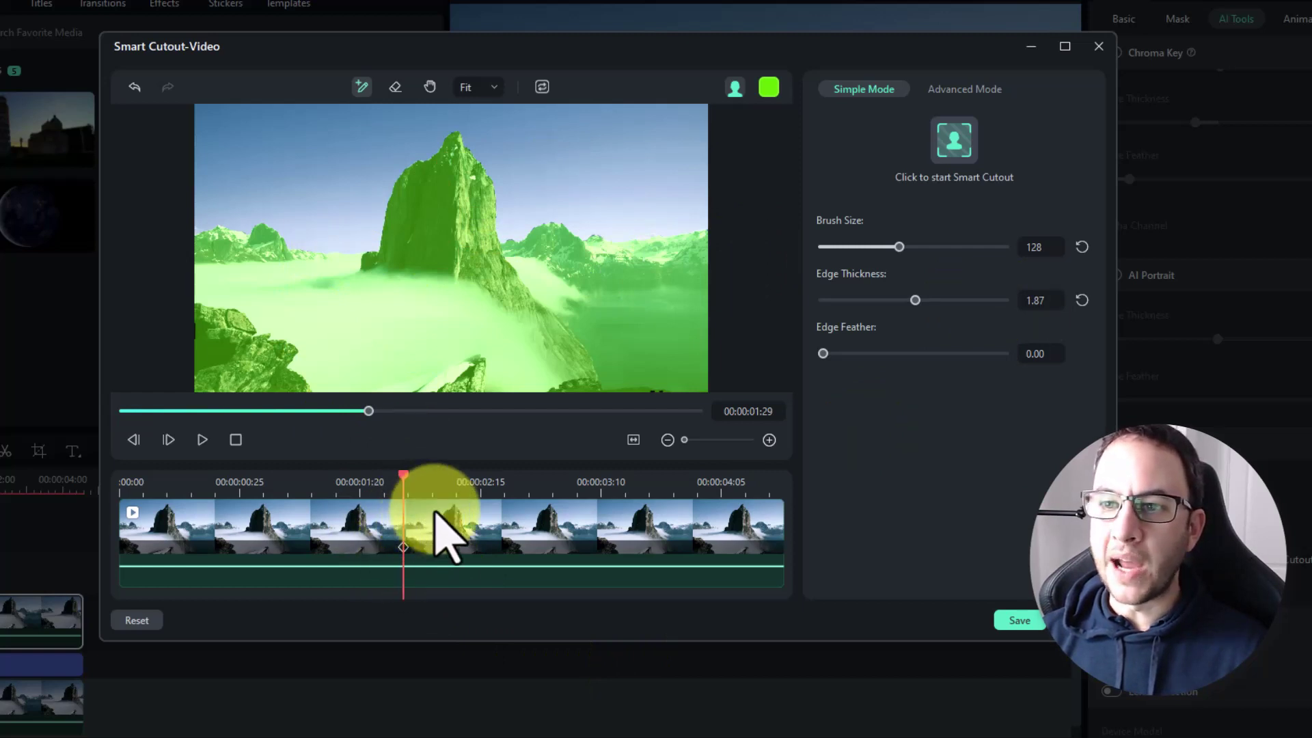
left_click(955, 141)
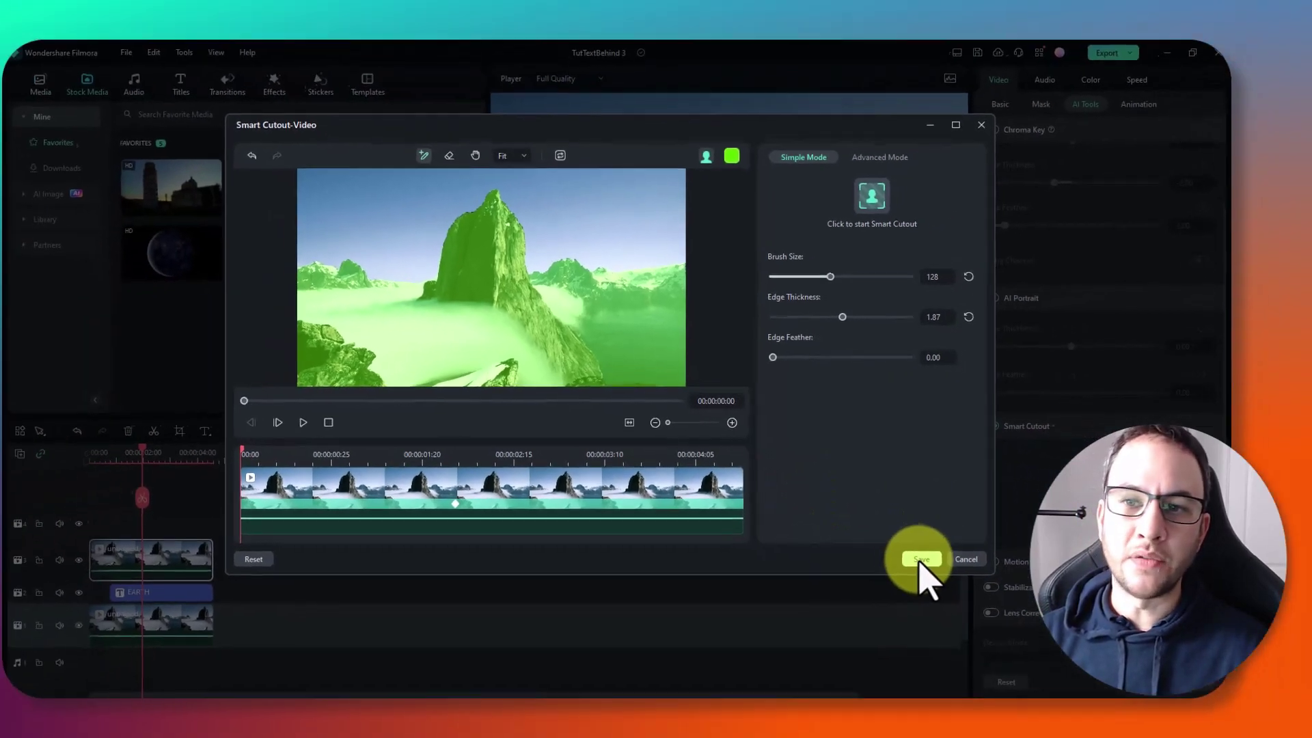
left_click(1018, 621)
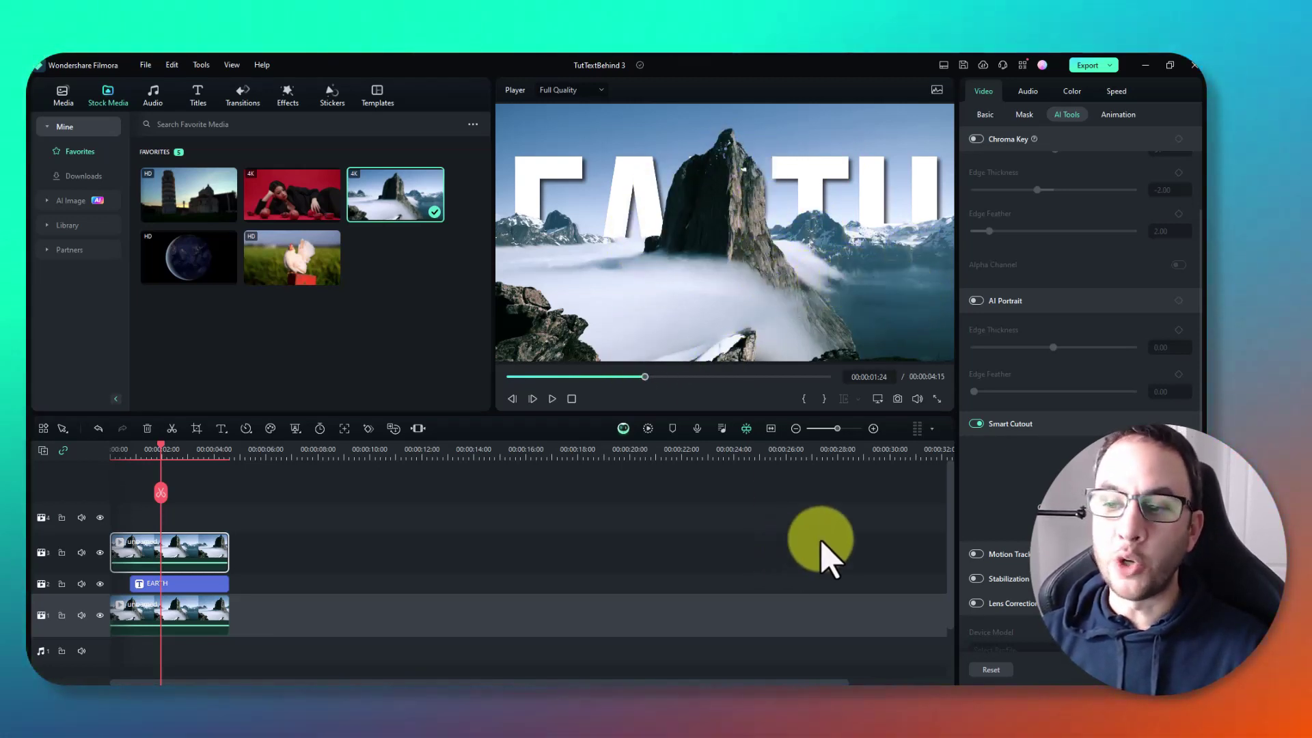
left_click(1079, 479)
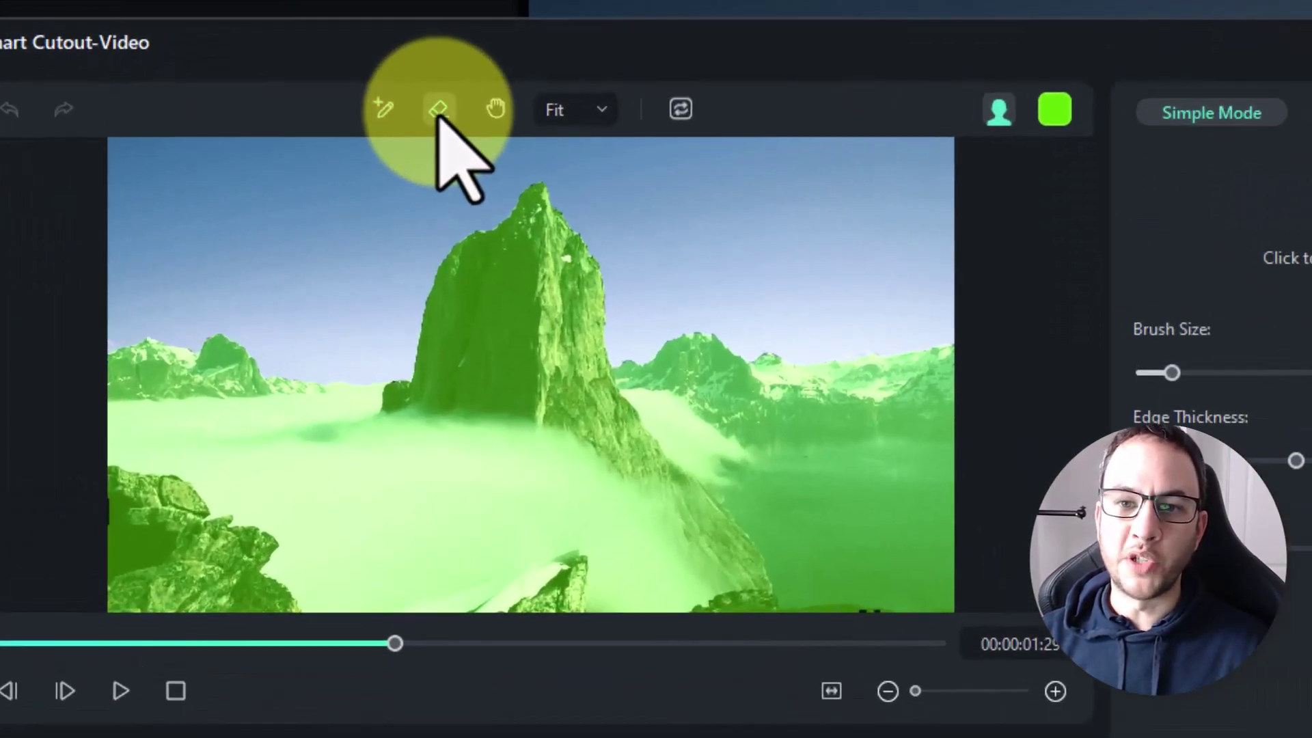
left_click(440, 110)
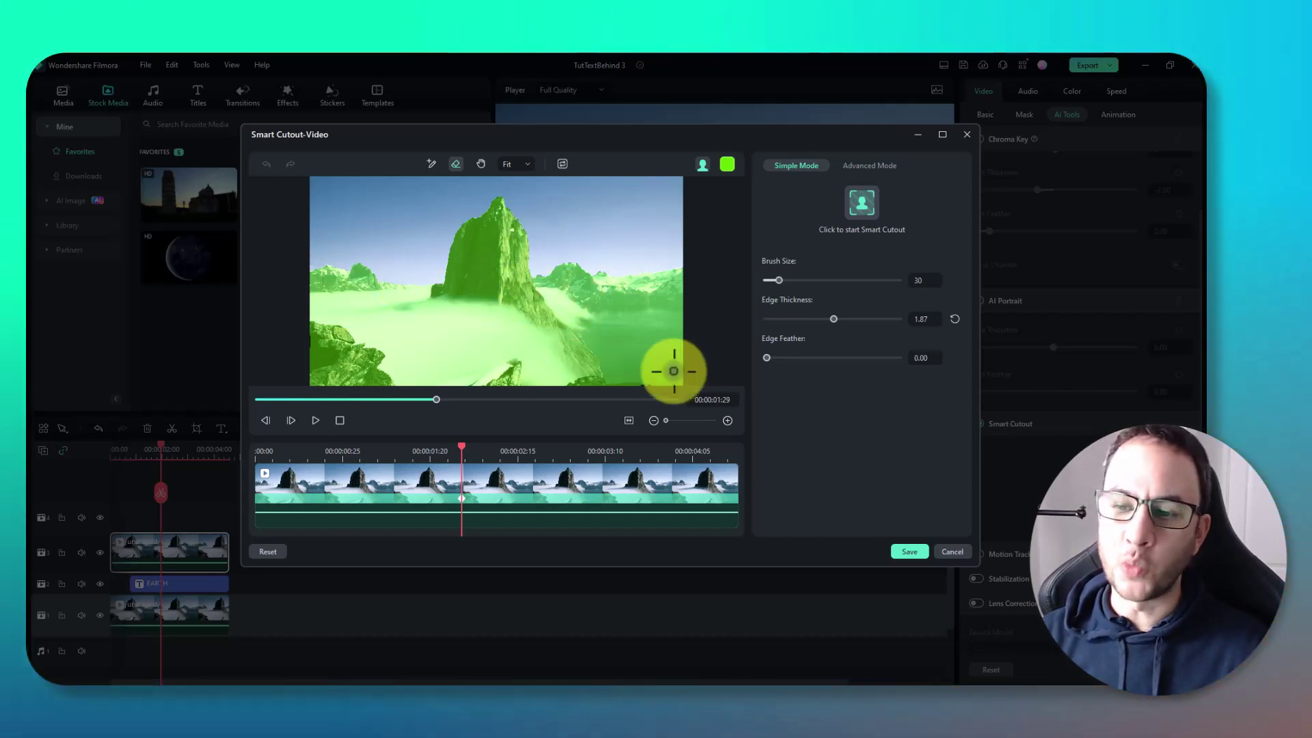
left_click(952, 552)
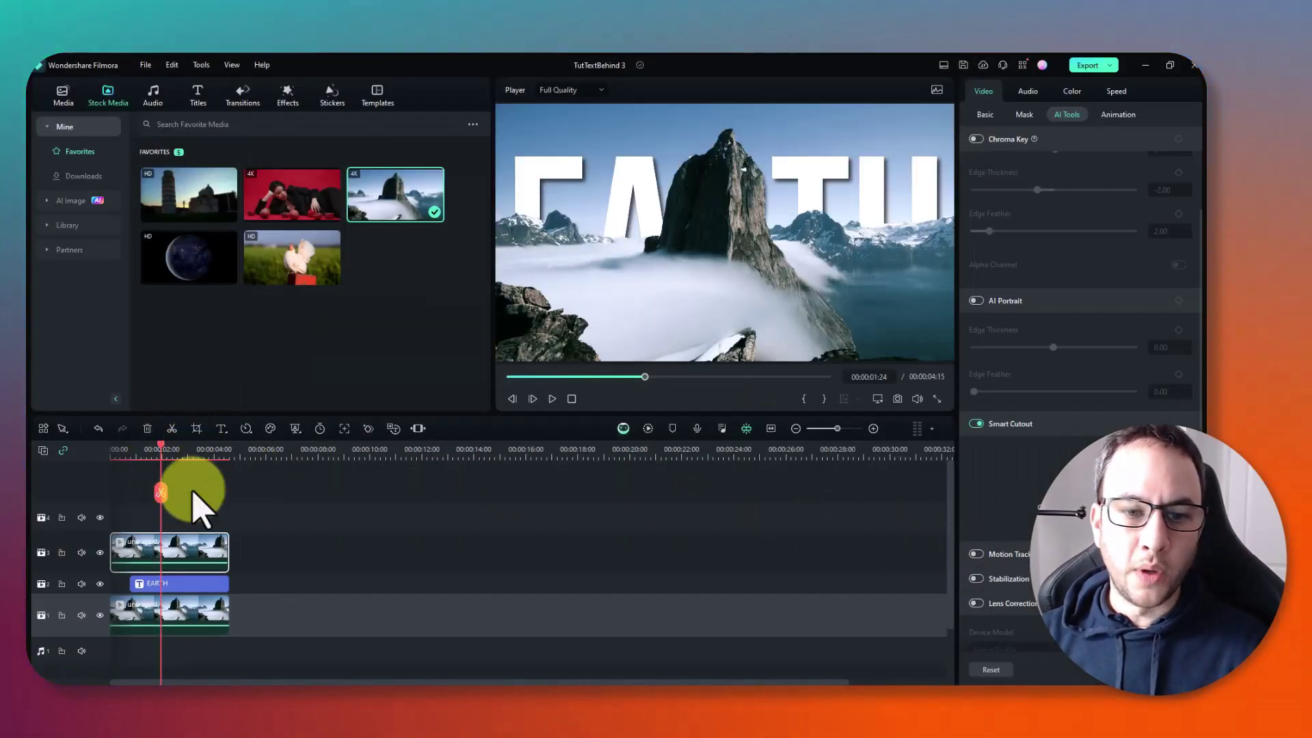
Shrink the EARTH title in the preview to font size 212 and change its text to MOUNTAIN
left_click(205, 585)
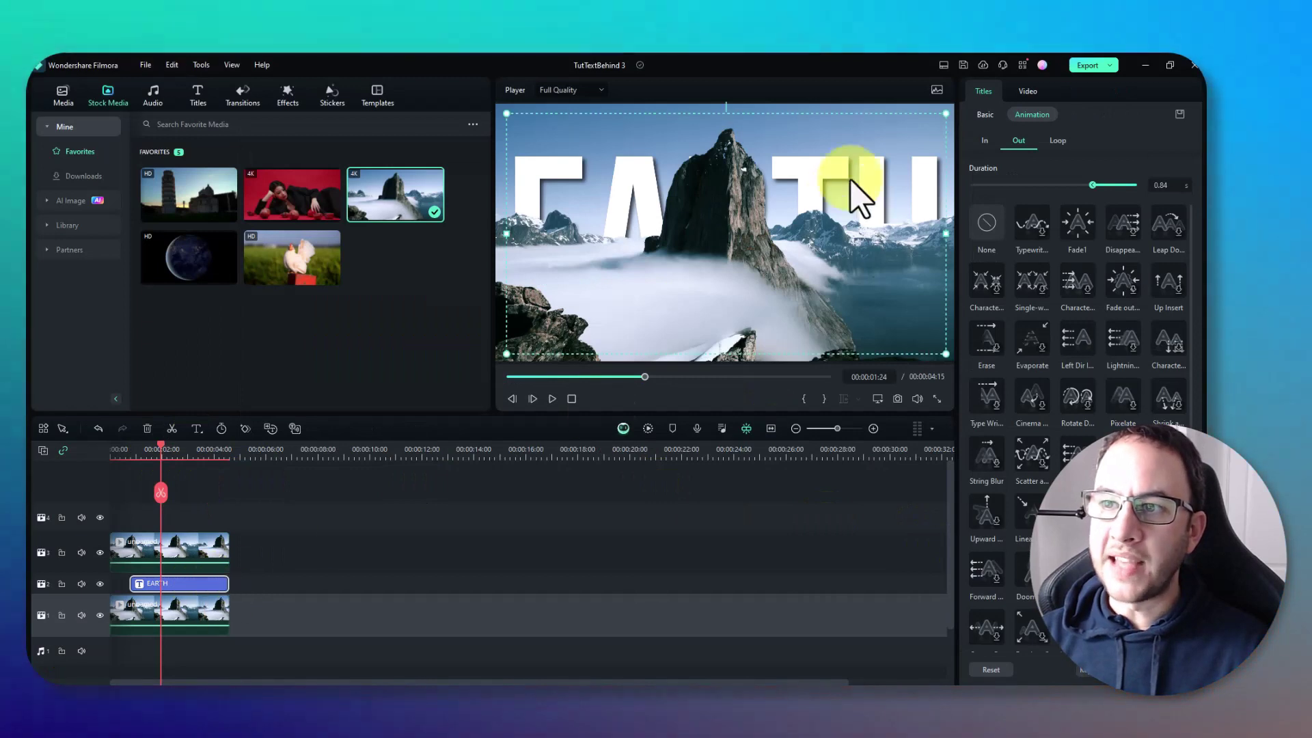
left_click(984, 116)
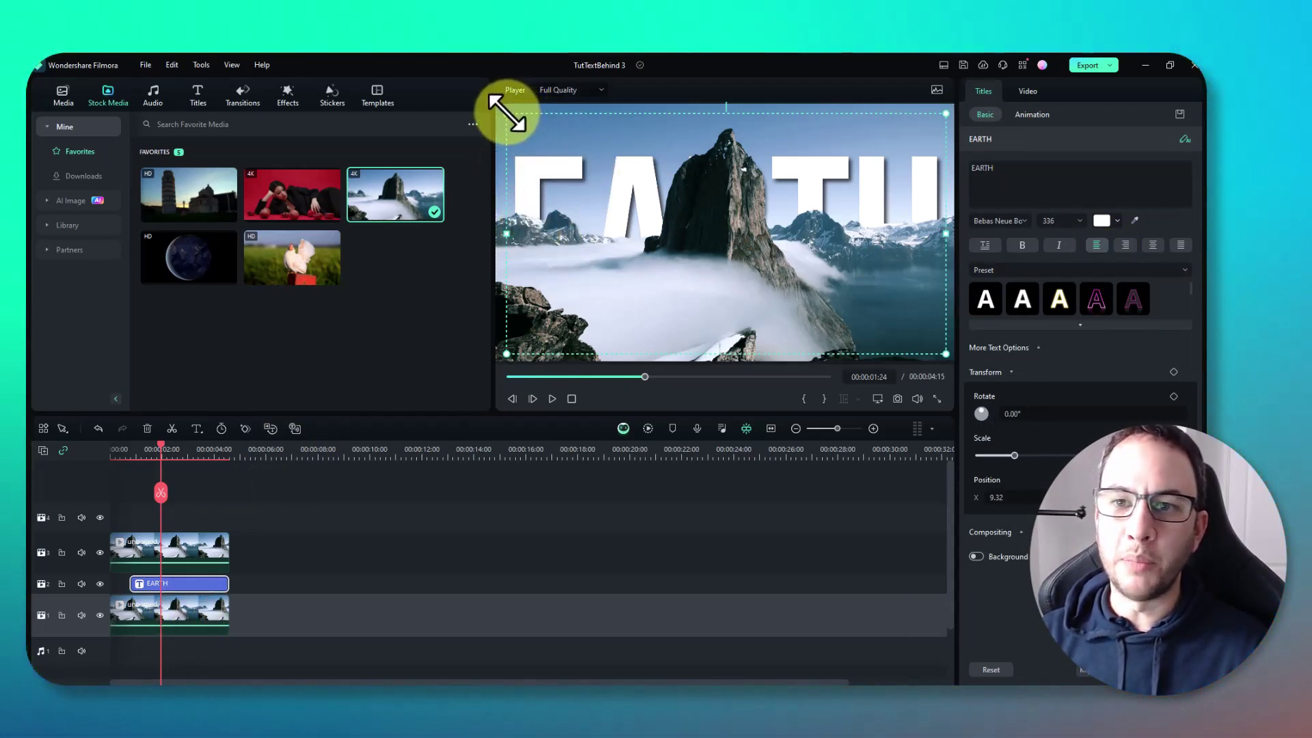
mouse_move(506, 113)
left_mouse_down()
mouse_move(531, 134)
mouse_move(505, 117)
left_mouse_up()
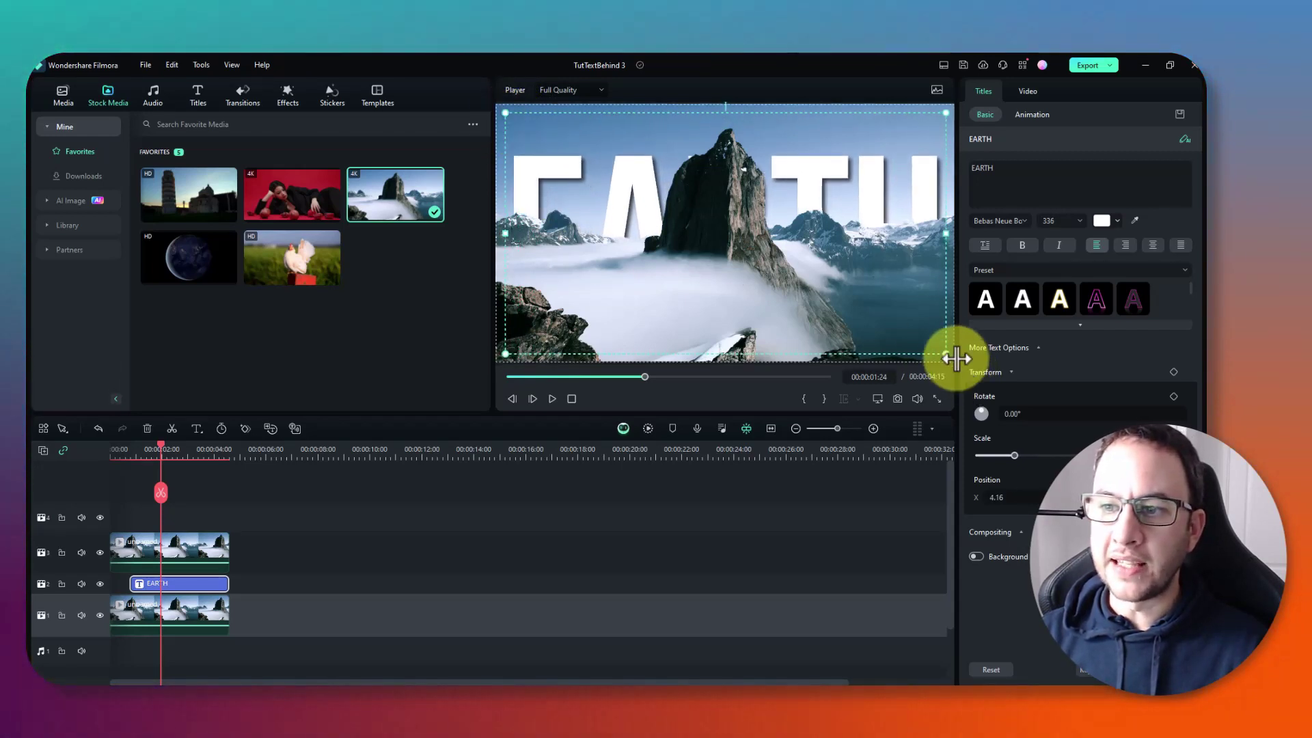
left_click_drag(931, 322, 785, 182)
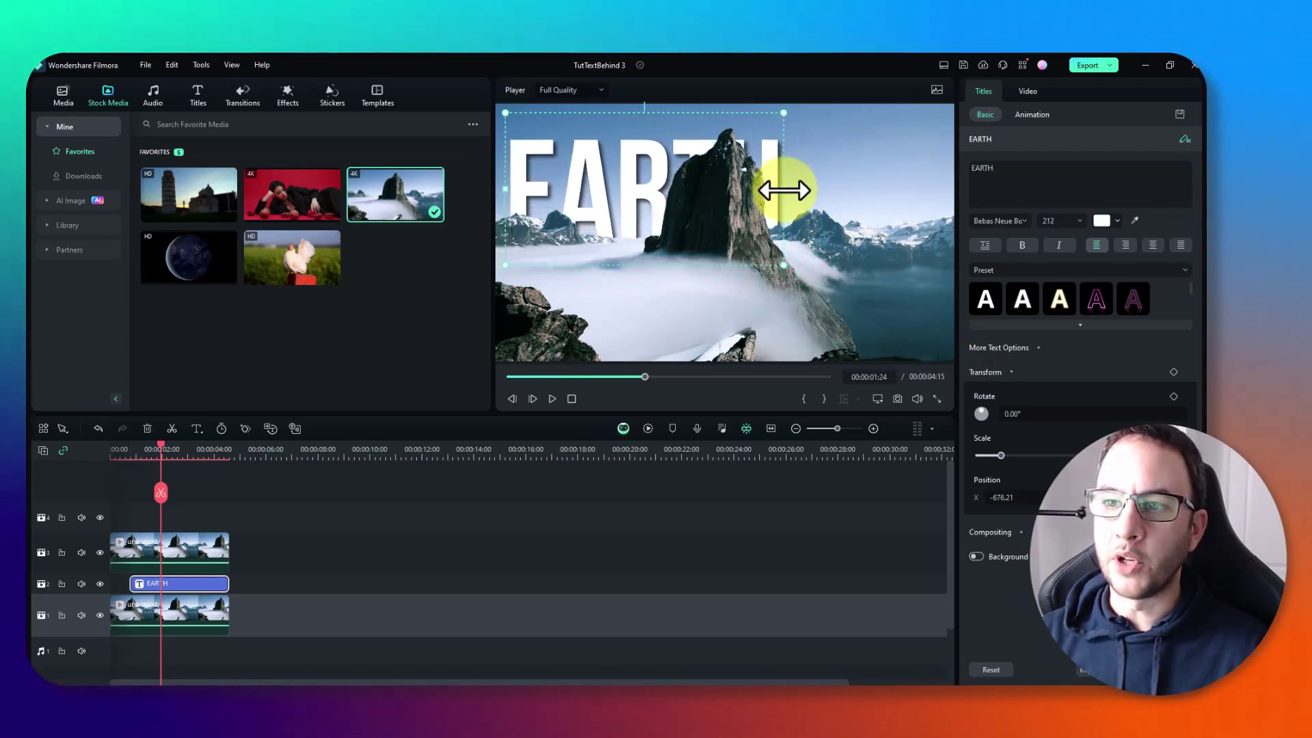
double_click(993, 180)
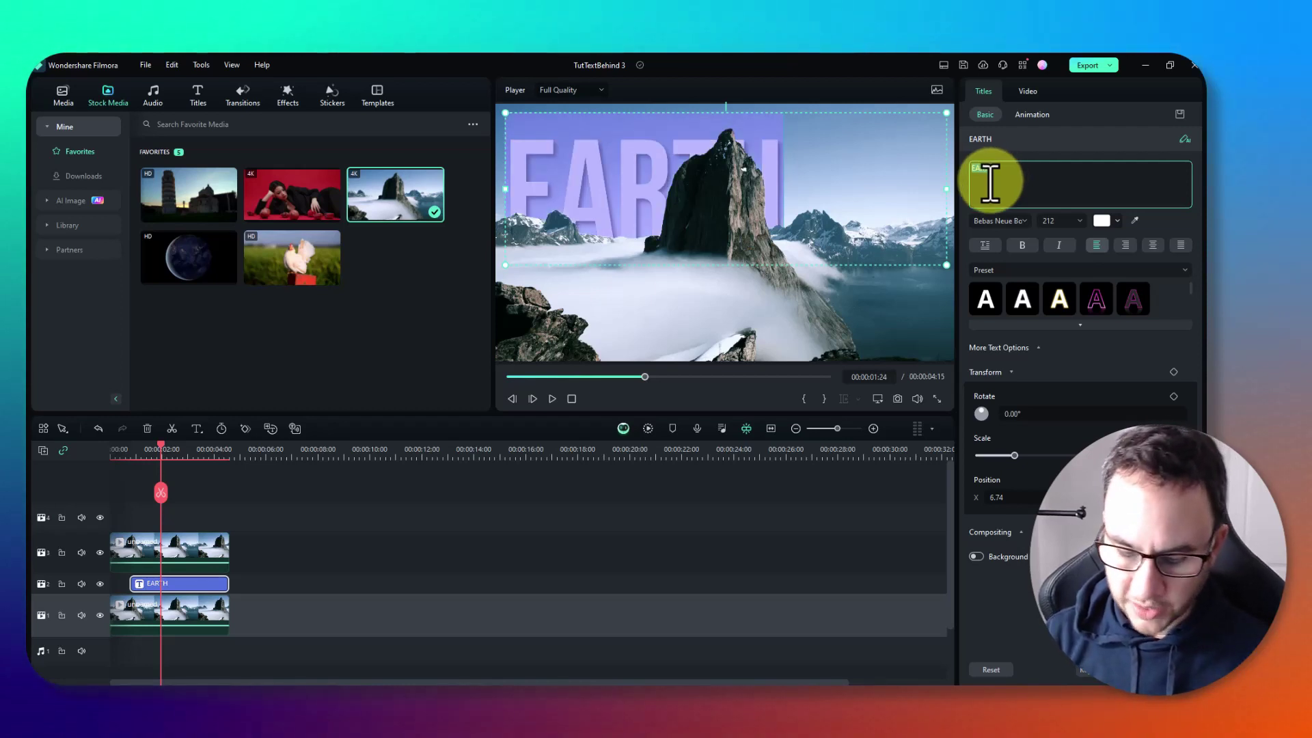
type("M")
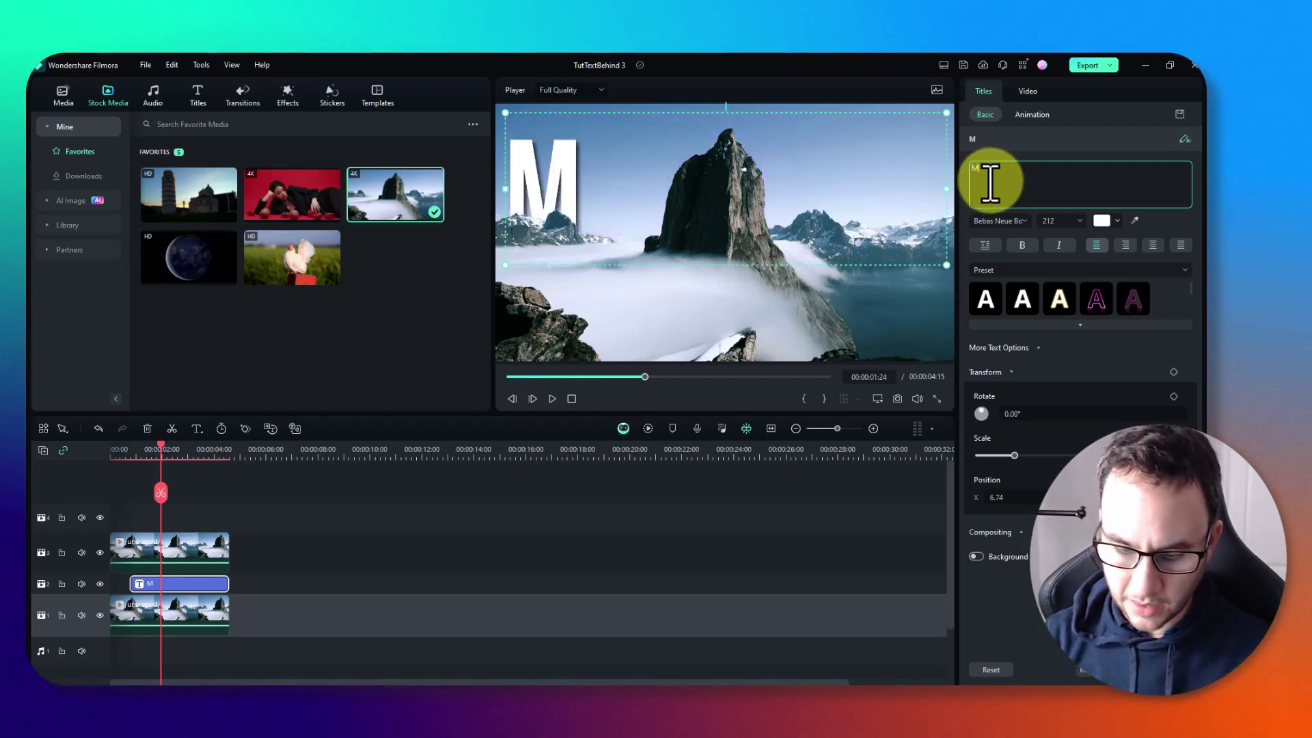
type("OUNTAIN")
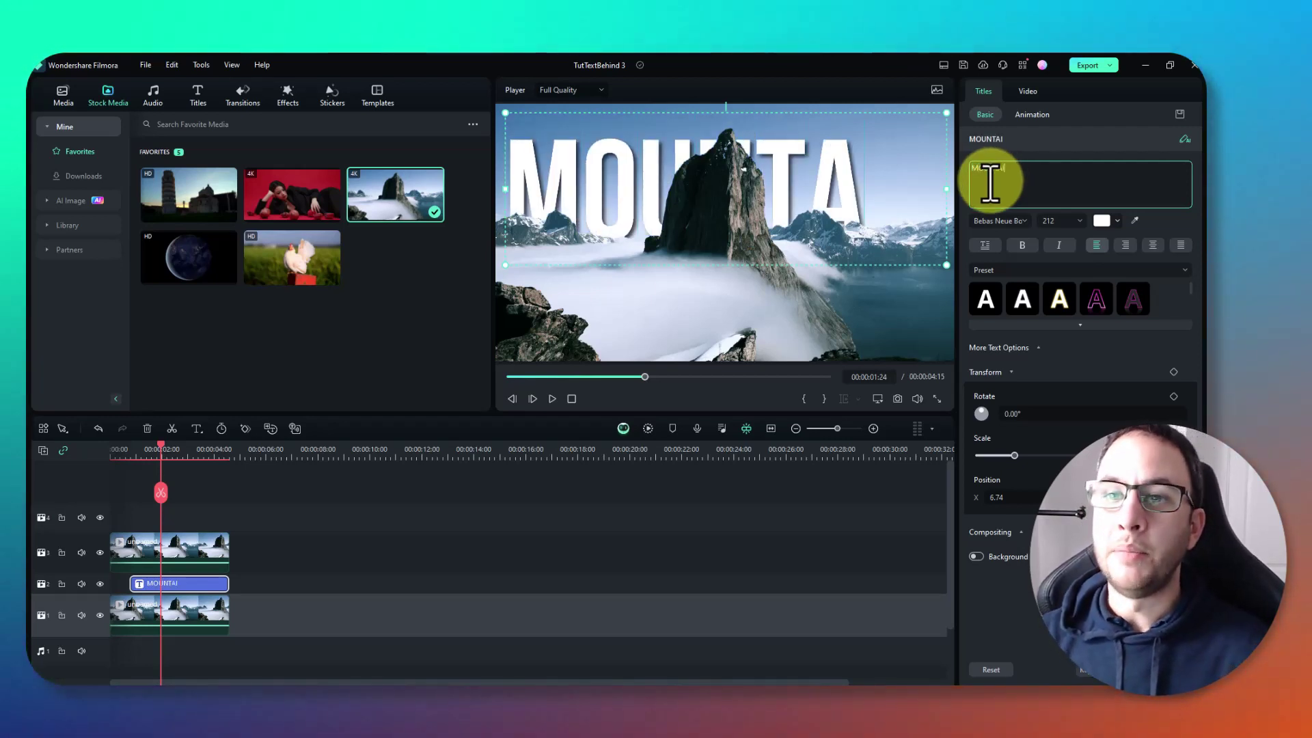
Size the MOUNTAIN title with a 180 font and a scale of about 111.50, raise it to Y 556.36 px, and preview from the start
left_click(1051, 223)
type("180")
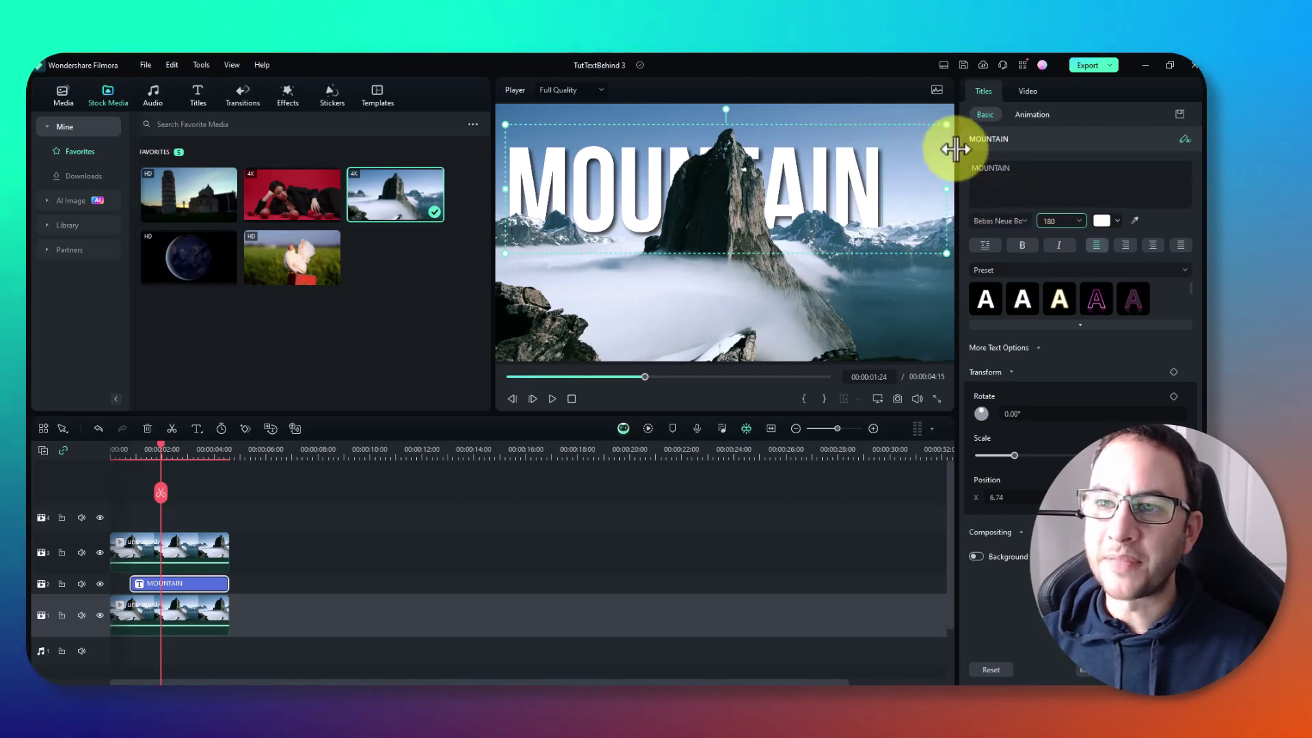
left_click_drag(949, 130, 952, 106)
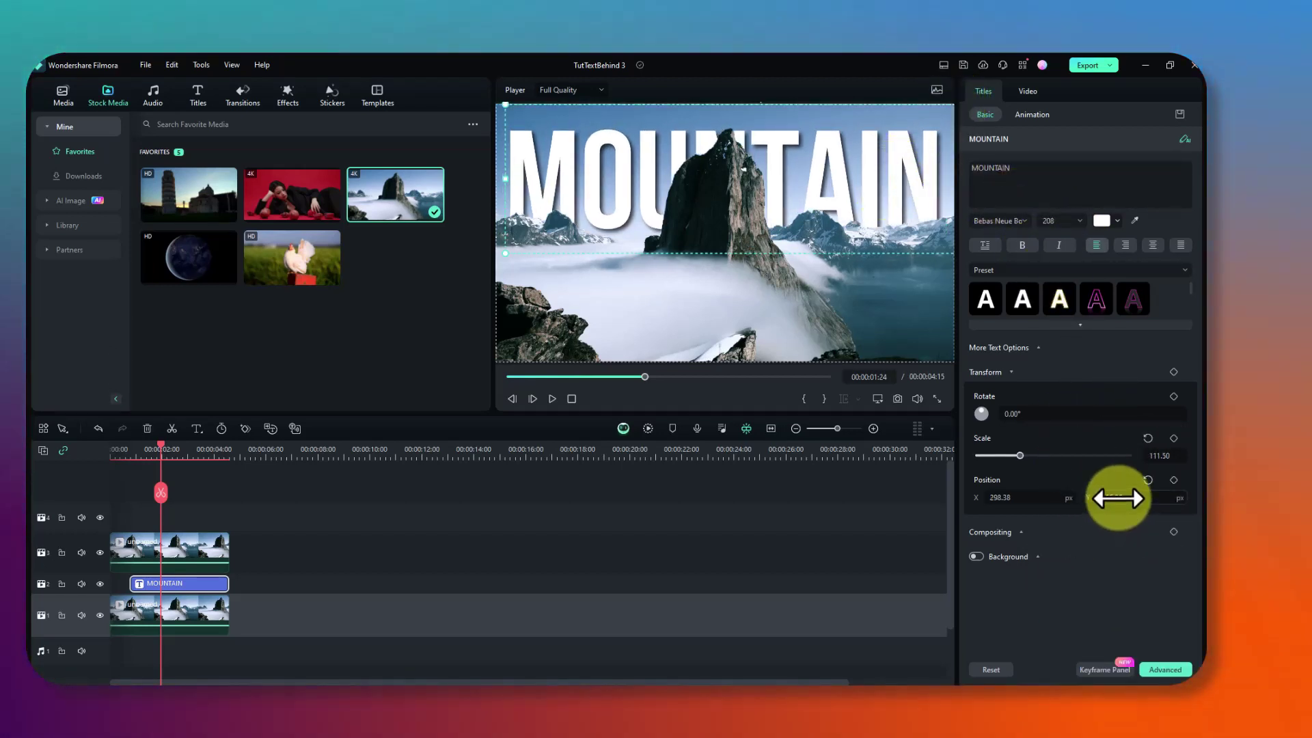
left_click_drag(1117, 498, 1119, 498)
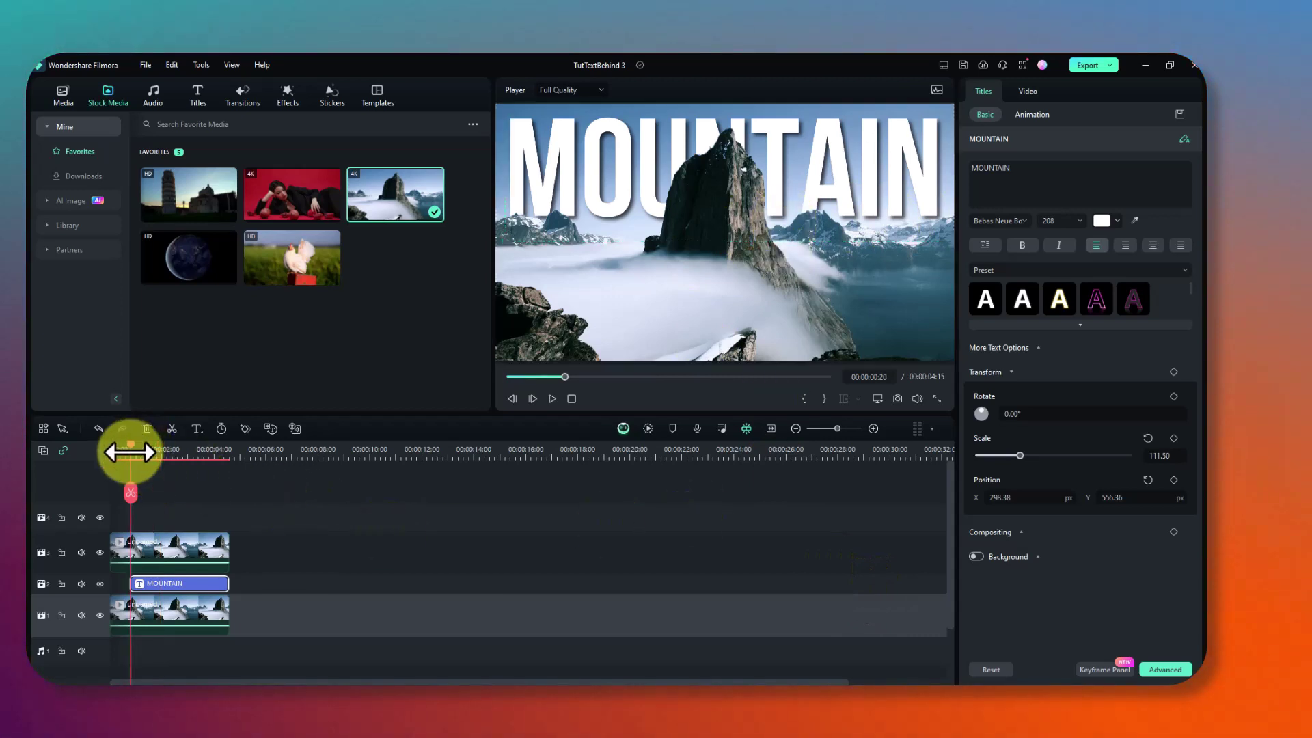
left_click_drag(141, 454, 103, 454)
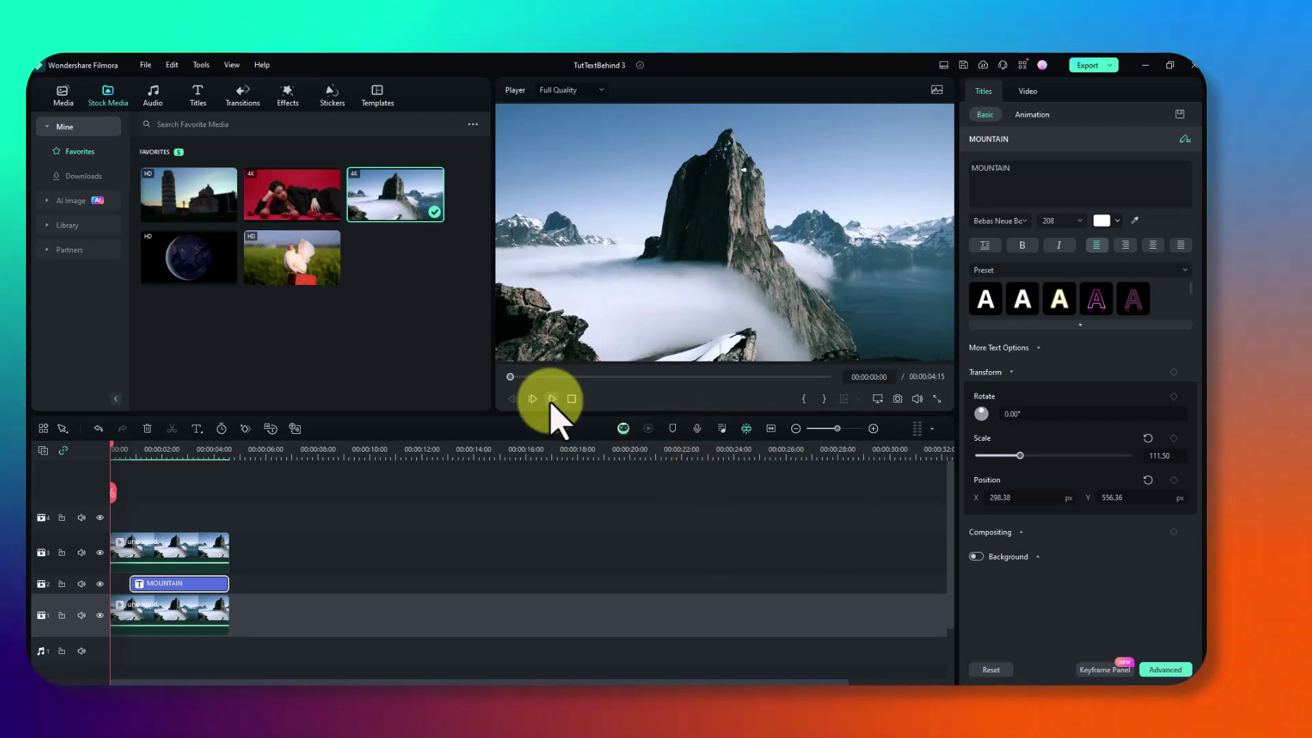
left_click(552, 399)
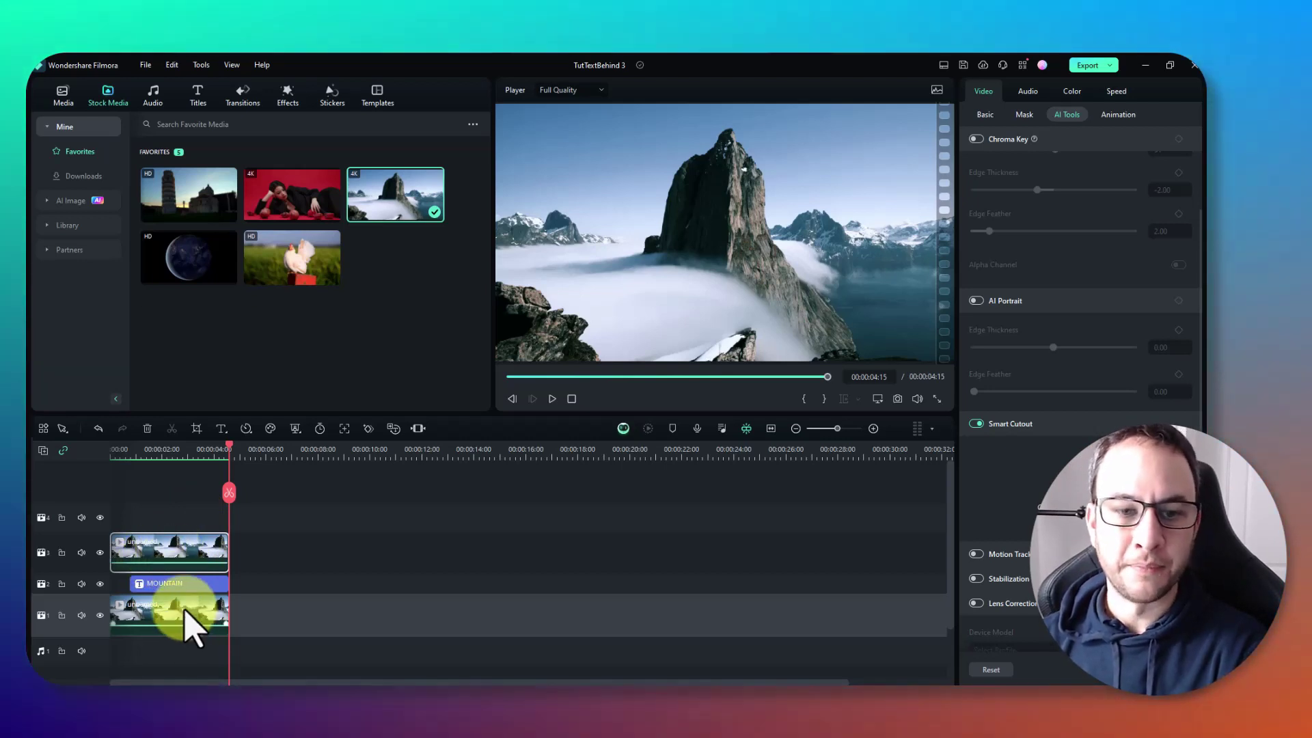
Delete the mountain clips from tracks 1 and 3, keeping the MOUNTAIN title
key("ctrl+z")
left_click(192, 557)
key("Delete")
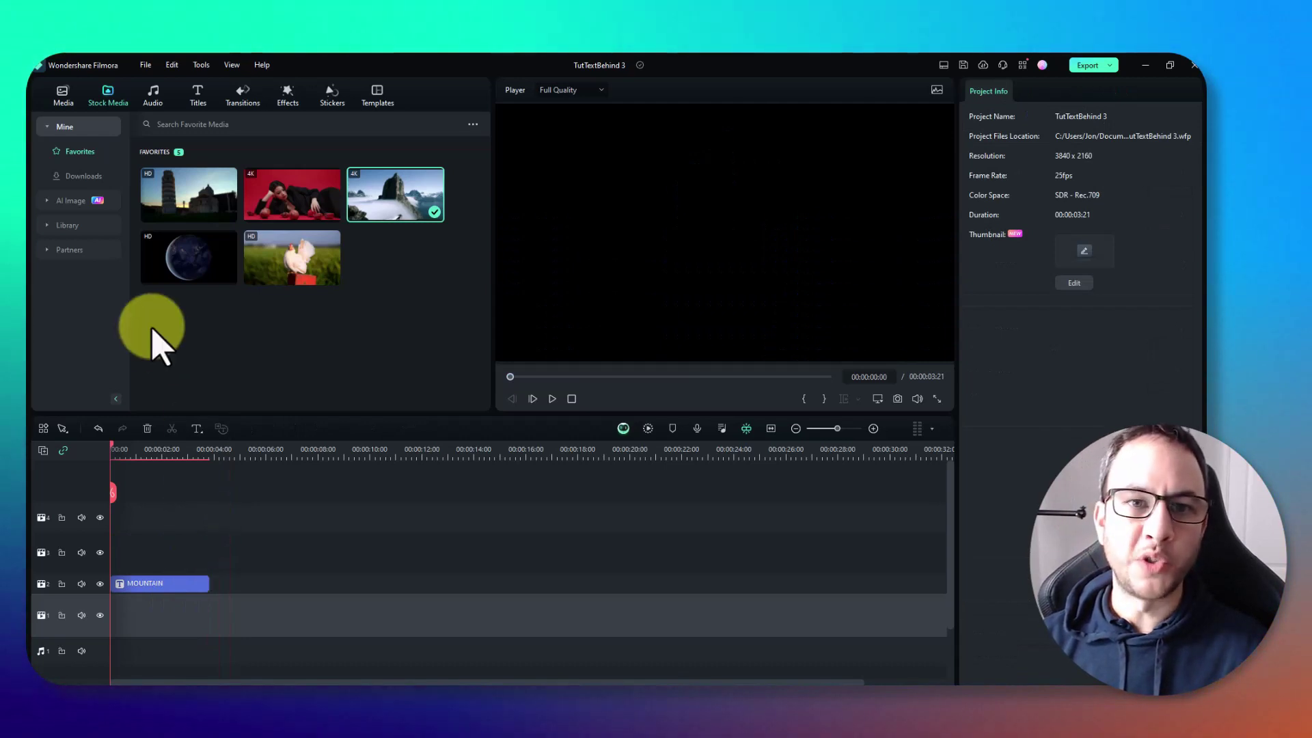
Place the clip of the woman with pomegranates on track 1, trimmed to 00:00:04:13, and move the MOUNTAIN title to start at 00:00:00:12
left_click_drag(299, 212, 104, 630)
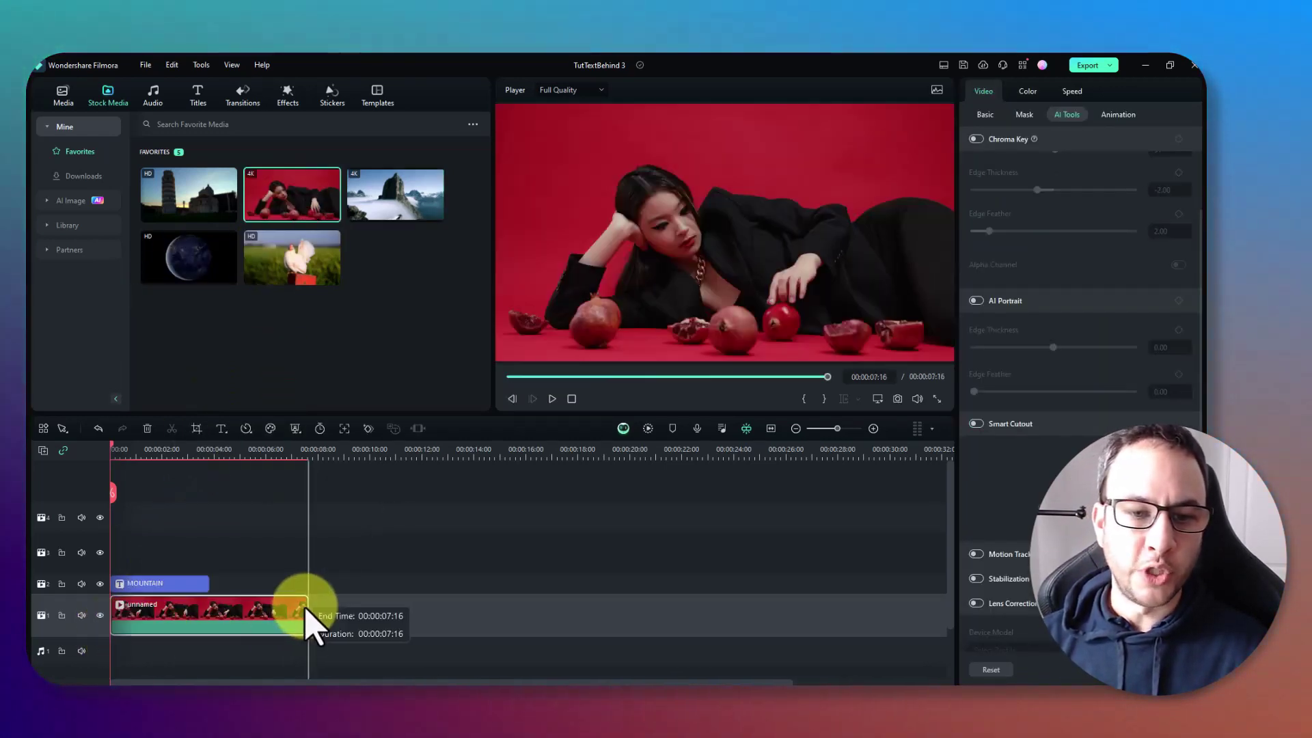
left_click(124, 451)
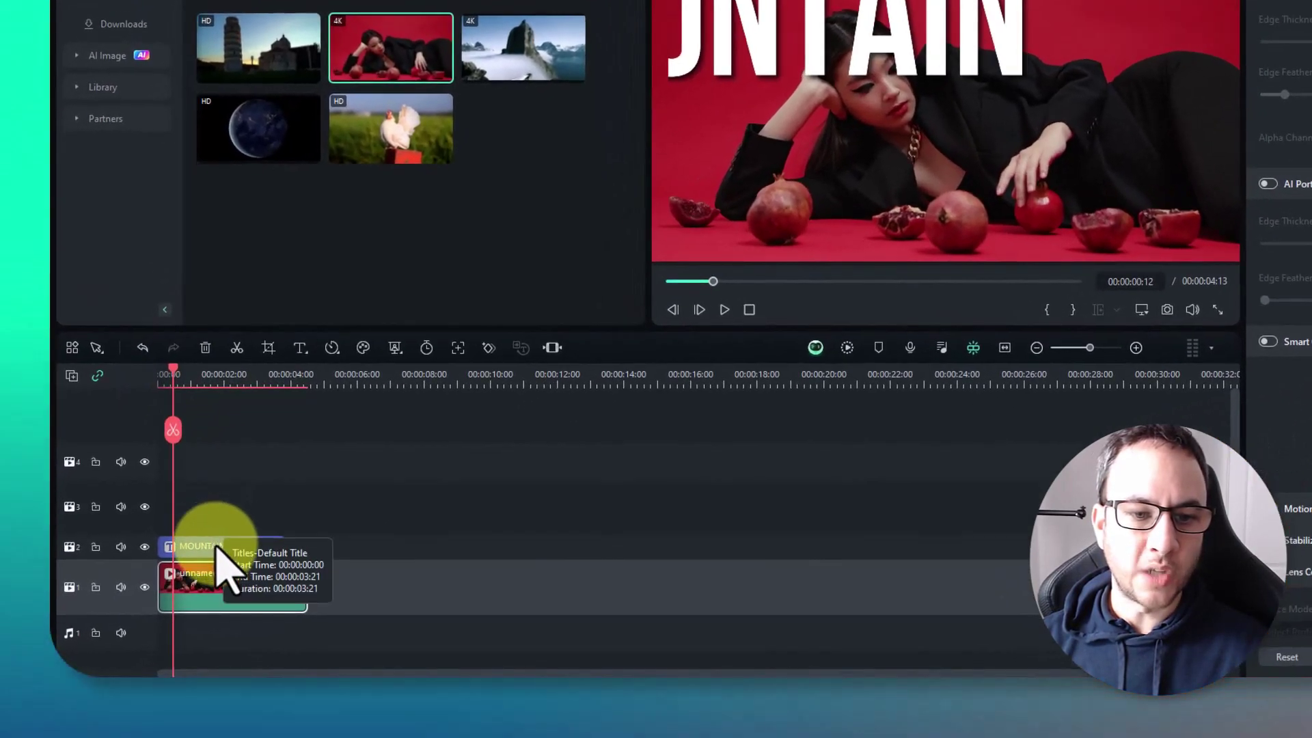
left_click_drag(216, 545, 232, 547)
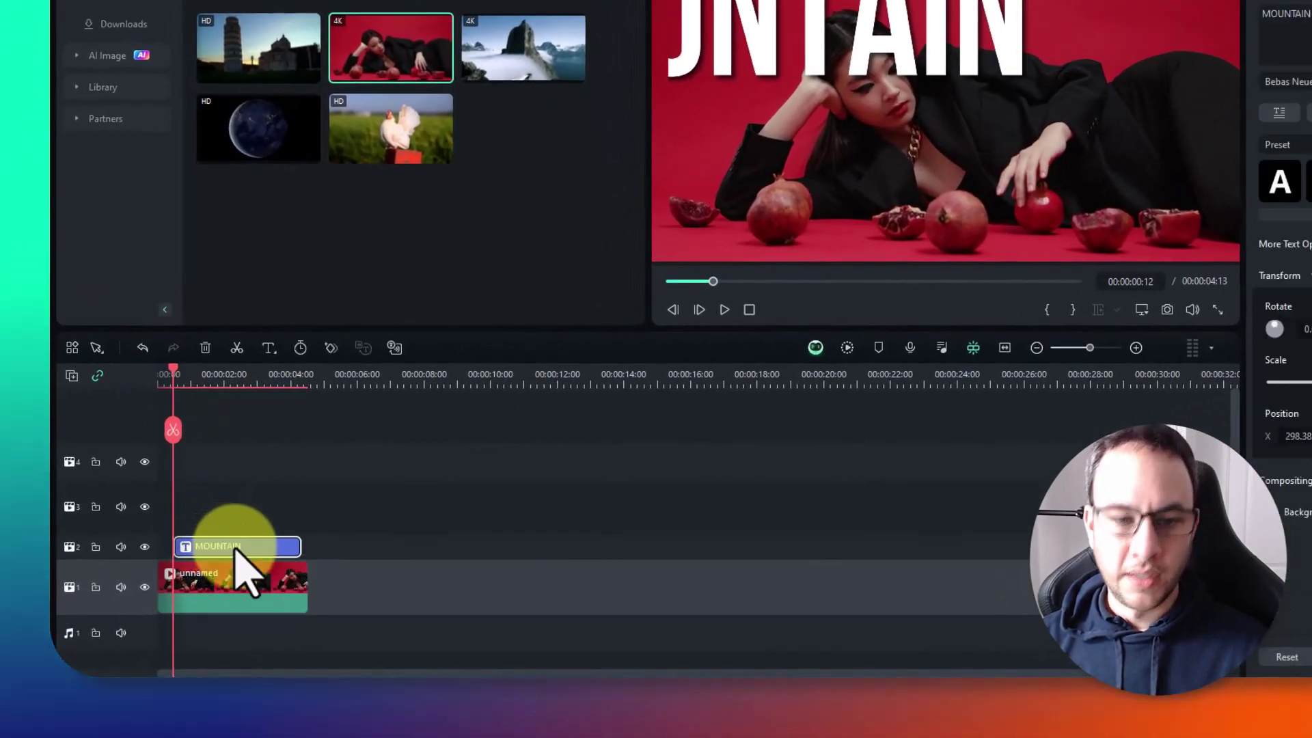
Duplicate the clip of the woman onto track 3 above the MOUNTAIN title, aligned to the timeline start
left_click(235, 586)
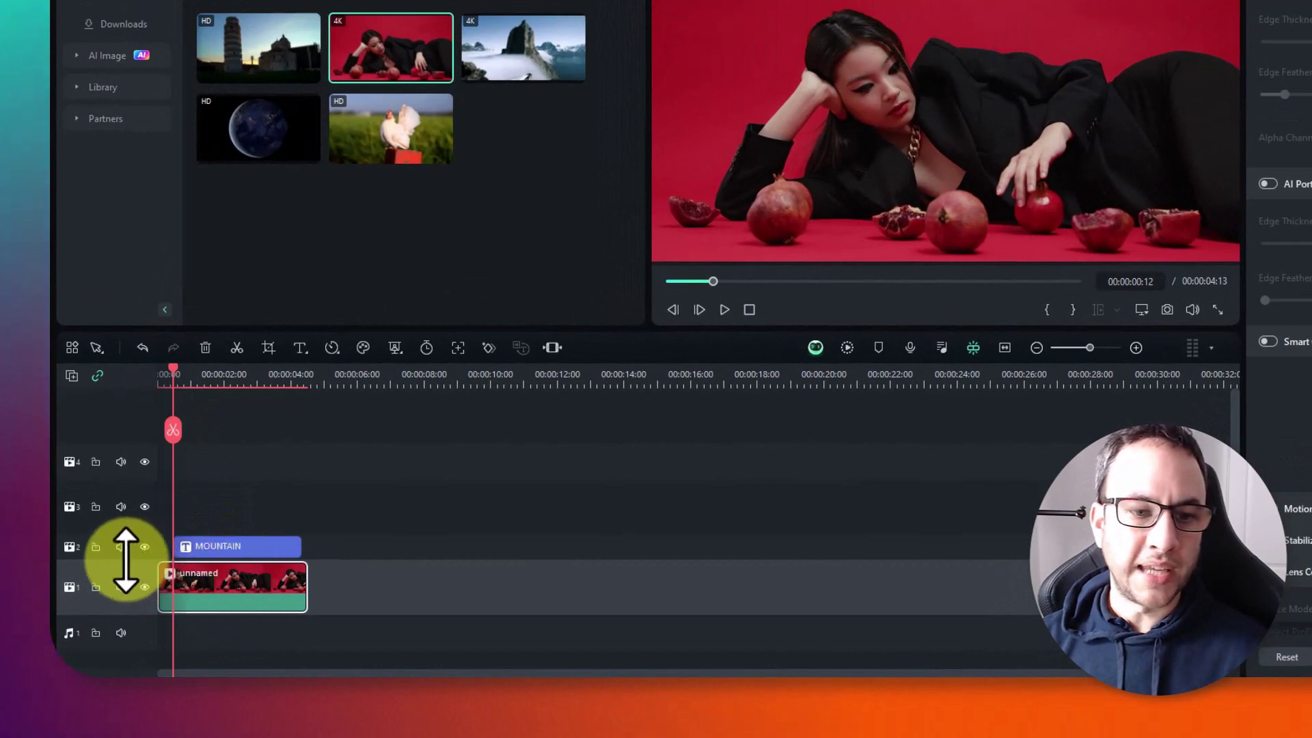
left_click(65, 509)
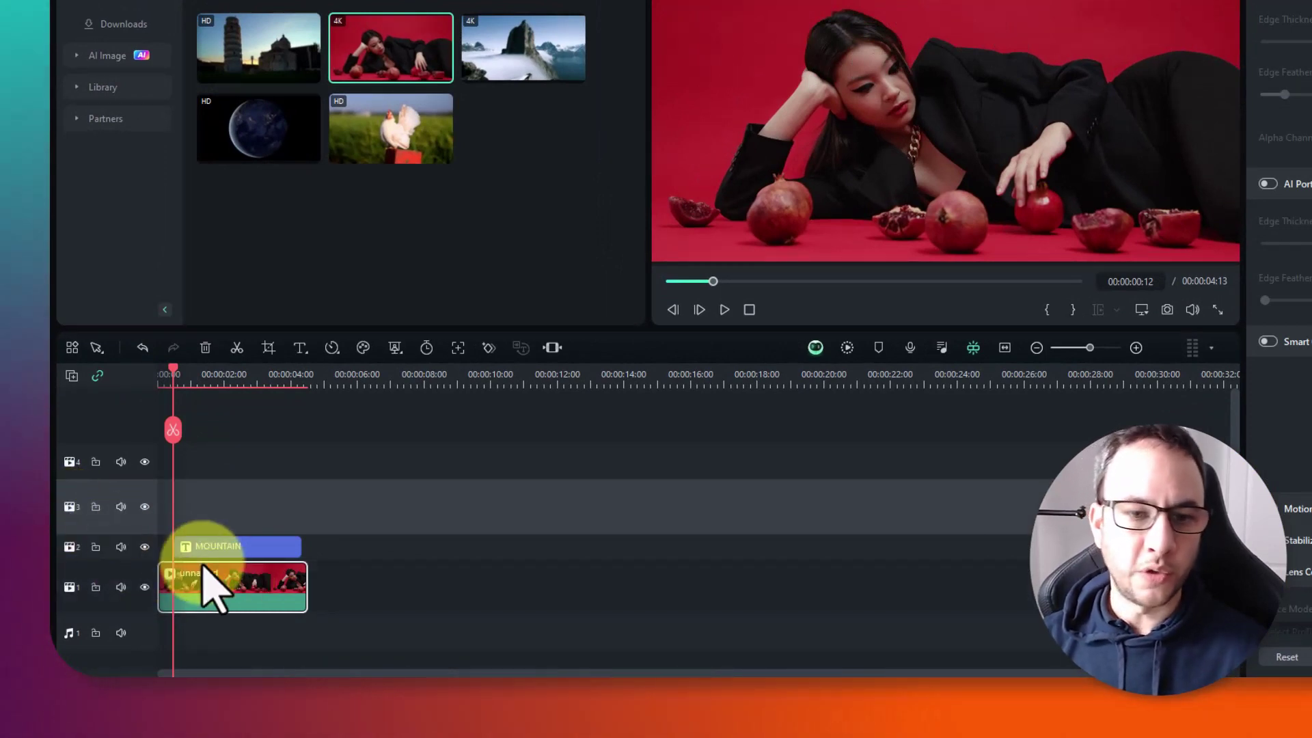
key("ctrl+c")
key("ctrl+v")
left_click_drag(258, 523, 219, 522)
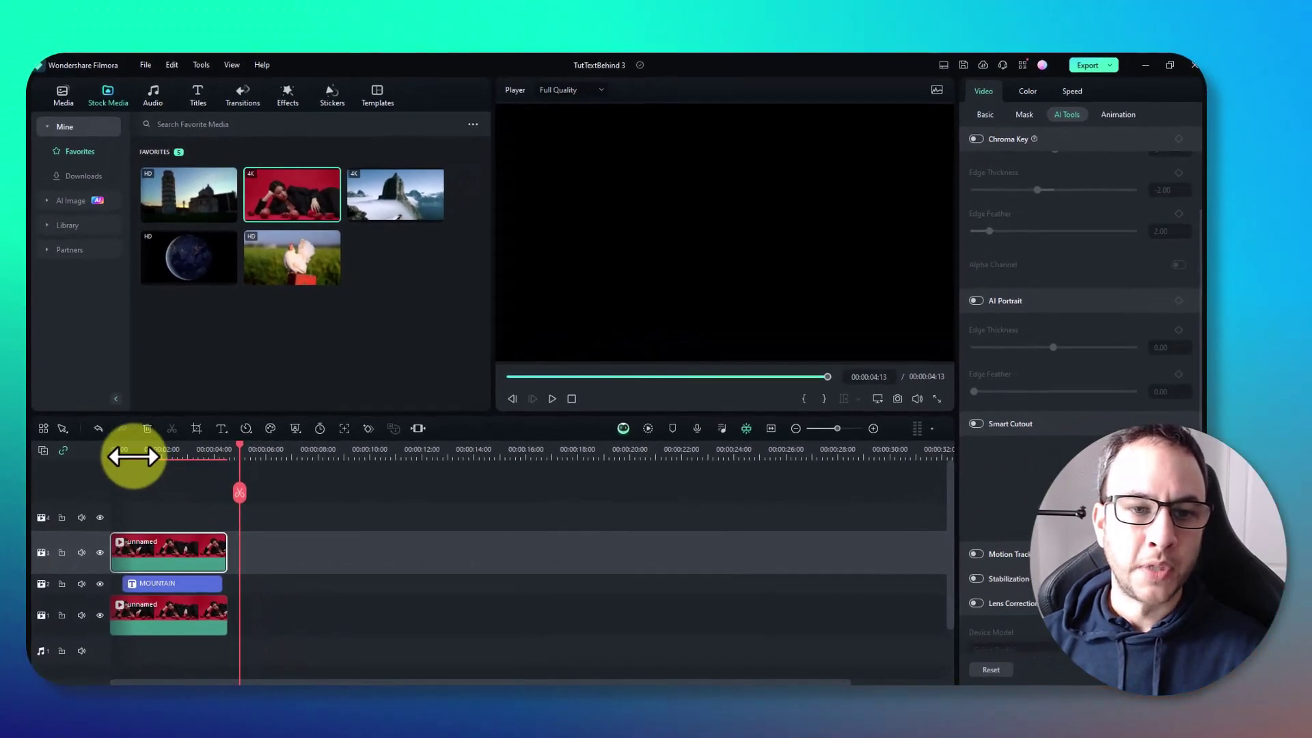
With the playhead at 00:00:01:15, add an AI mask to the track 3 clip and try its Select Character mode
left_click(136, 453)
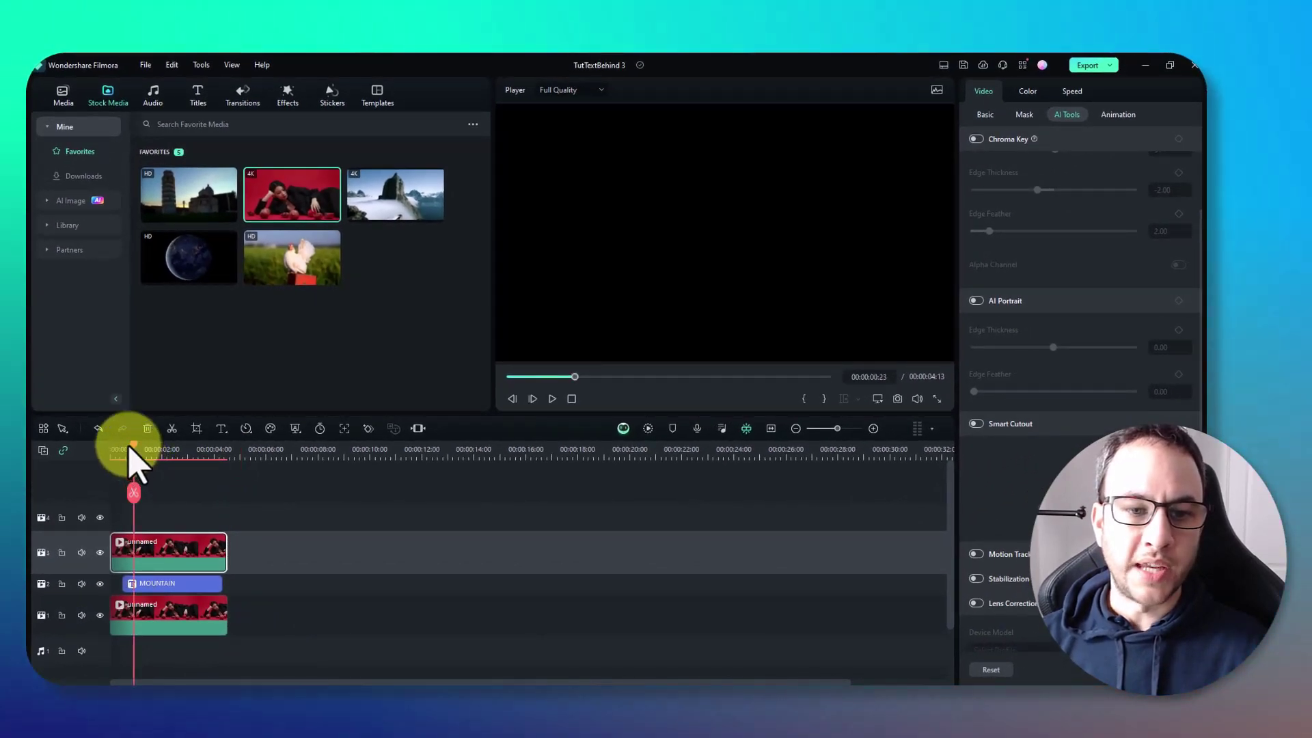
mouse_move(150, 451)
left_mouse_down()
mouse_move(171, 451)
mouse_move(153, 451)
left_mouse_up()
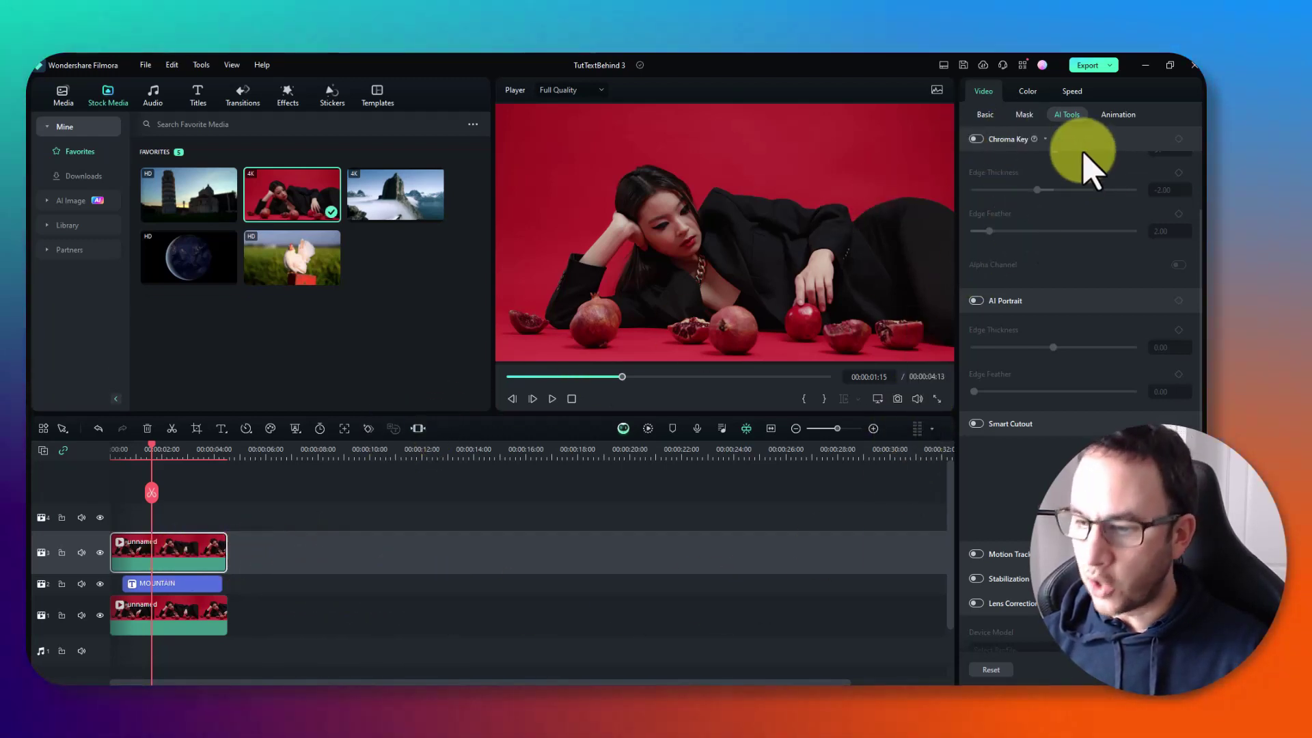
left_click(1026, 115)
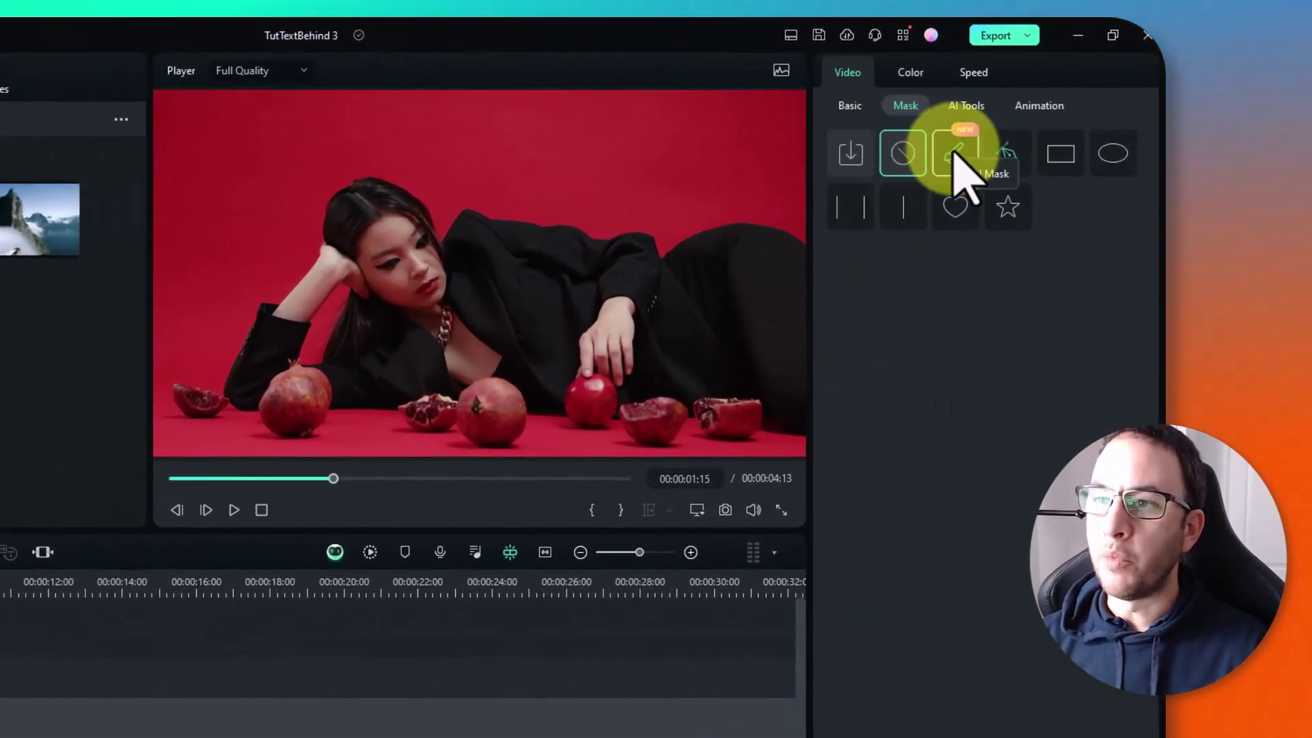
left_click(956, 153)
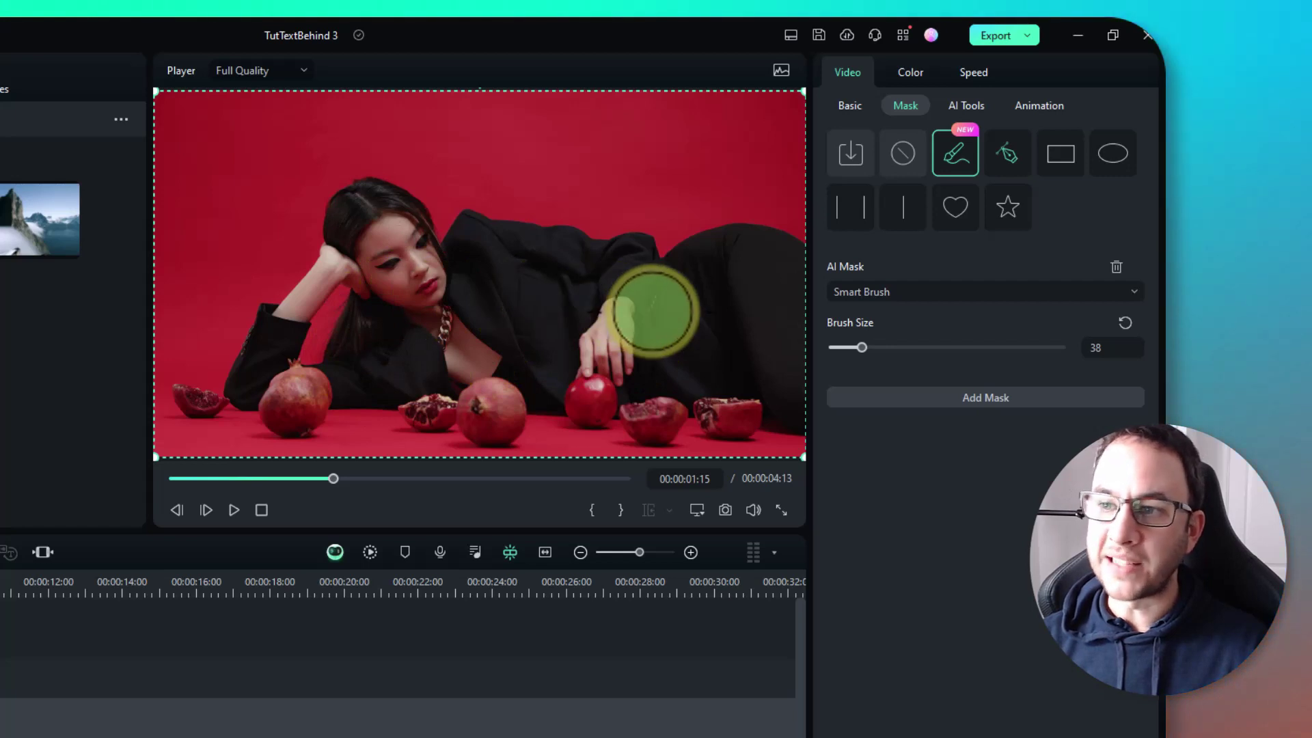
left_click(916, 295)
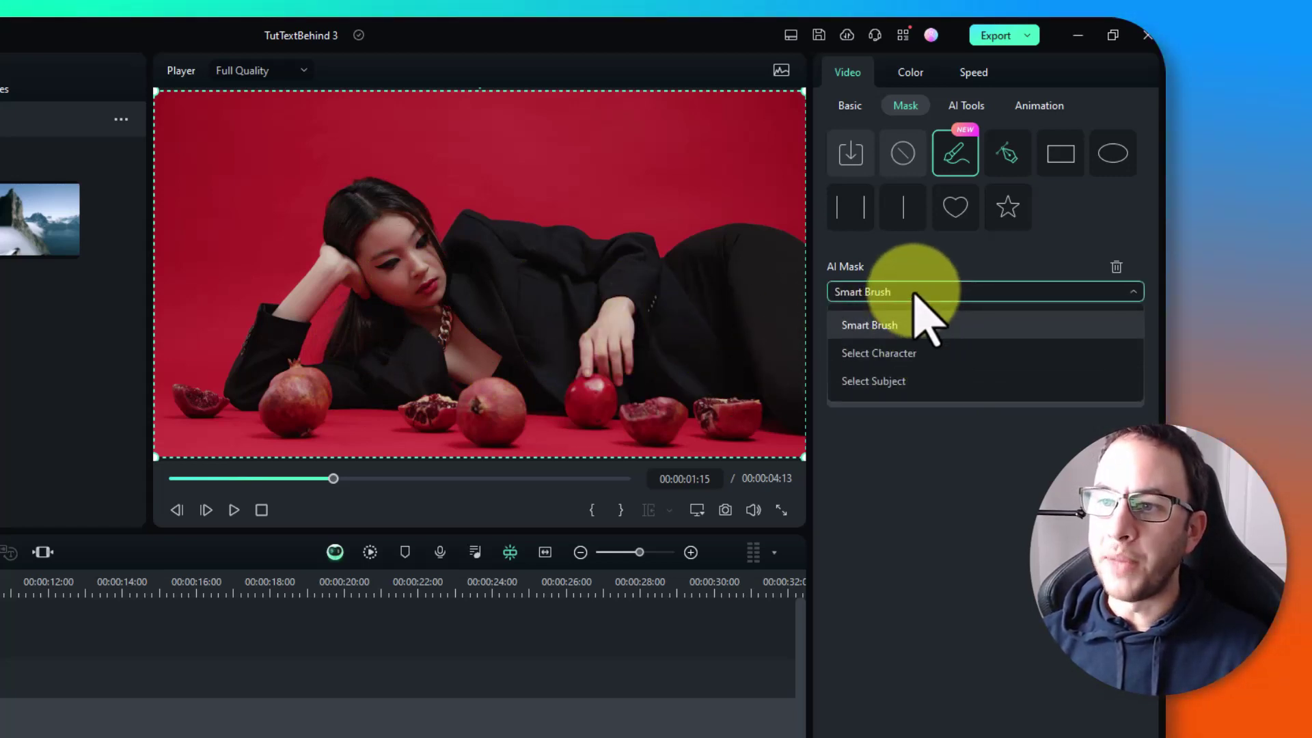
left_click(912, 356)
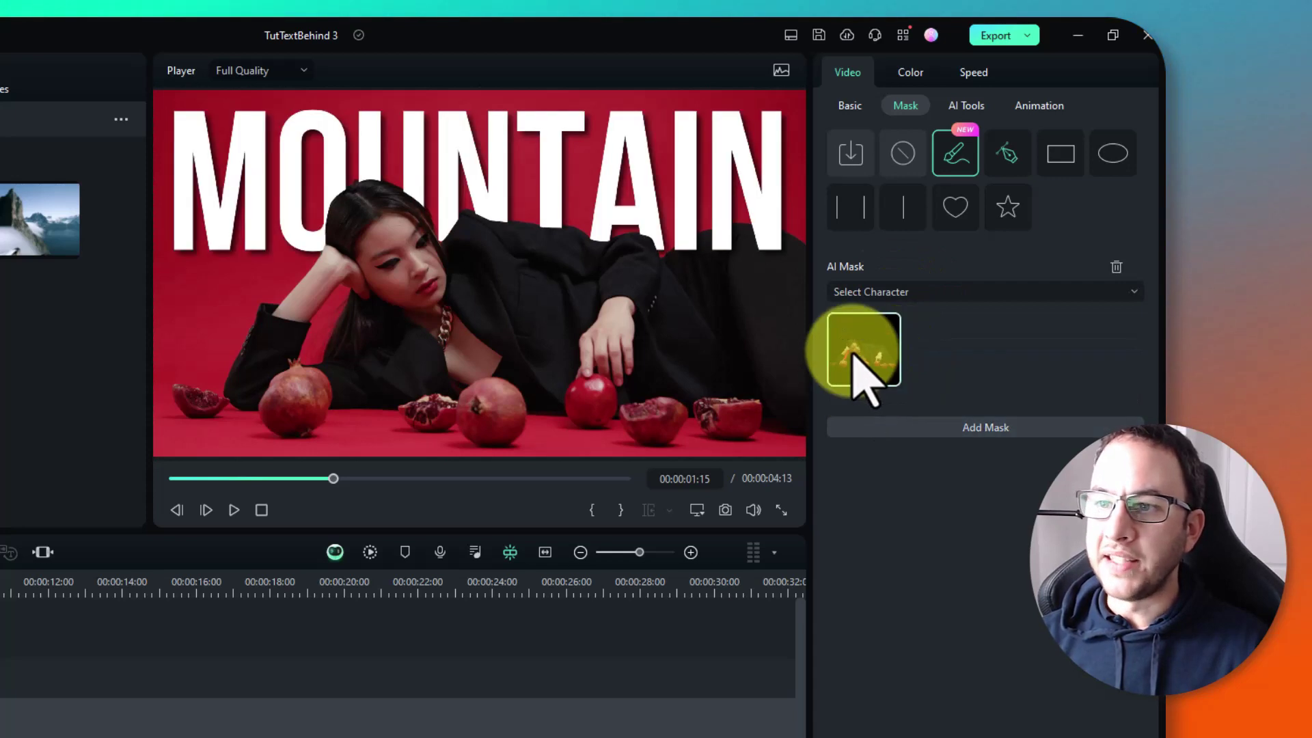
Mask the woman and the pomegranates with the AI mask's Select Subject mode and track the mask path through the clip
left_click(912, 294)
left_click(909, 379)
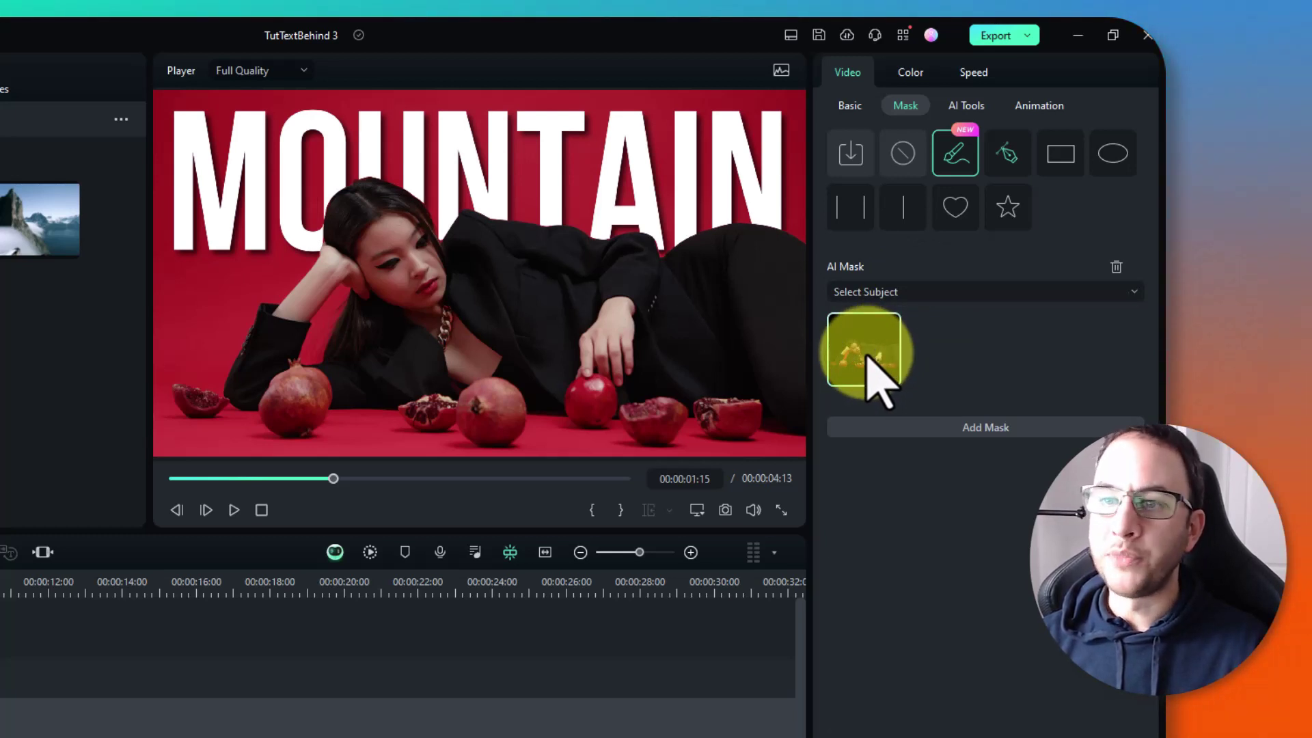
left_click(874, 376)
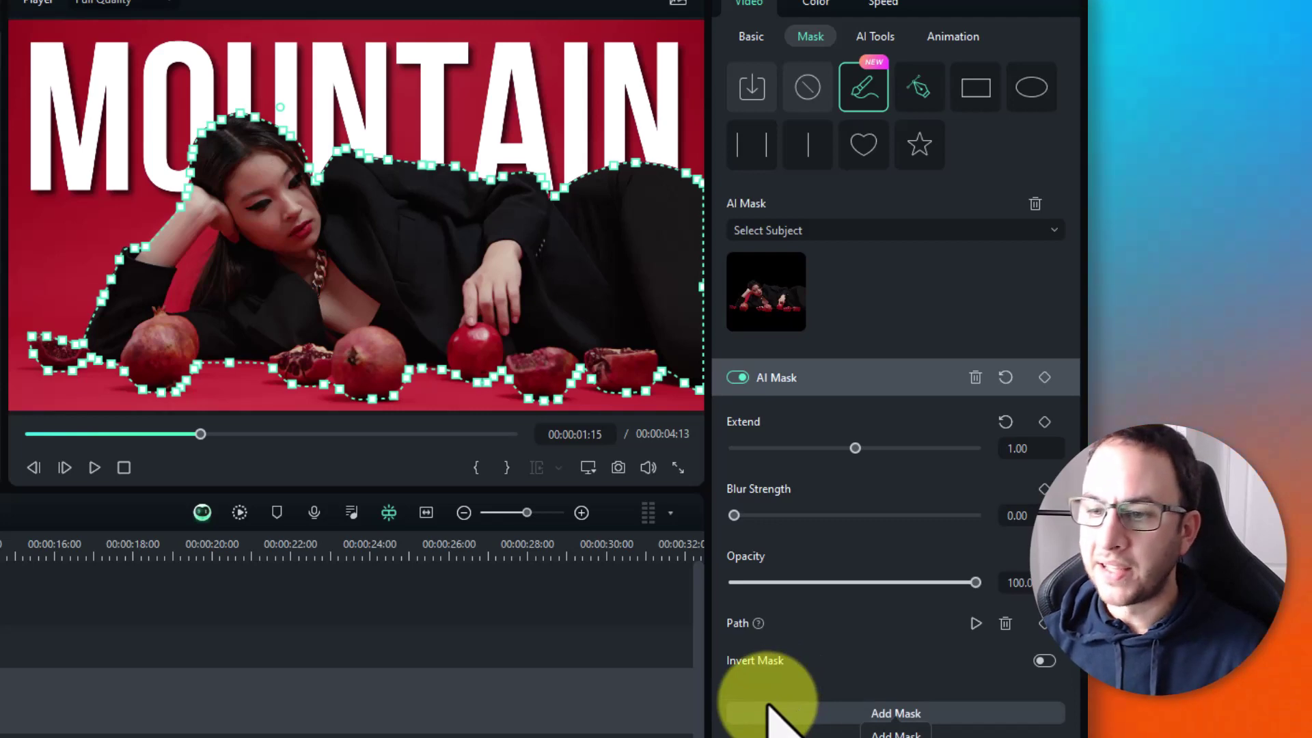
left_click(974, 624)
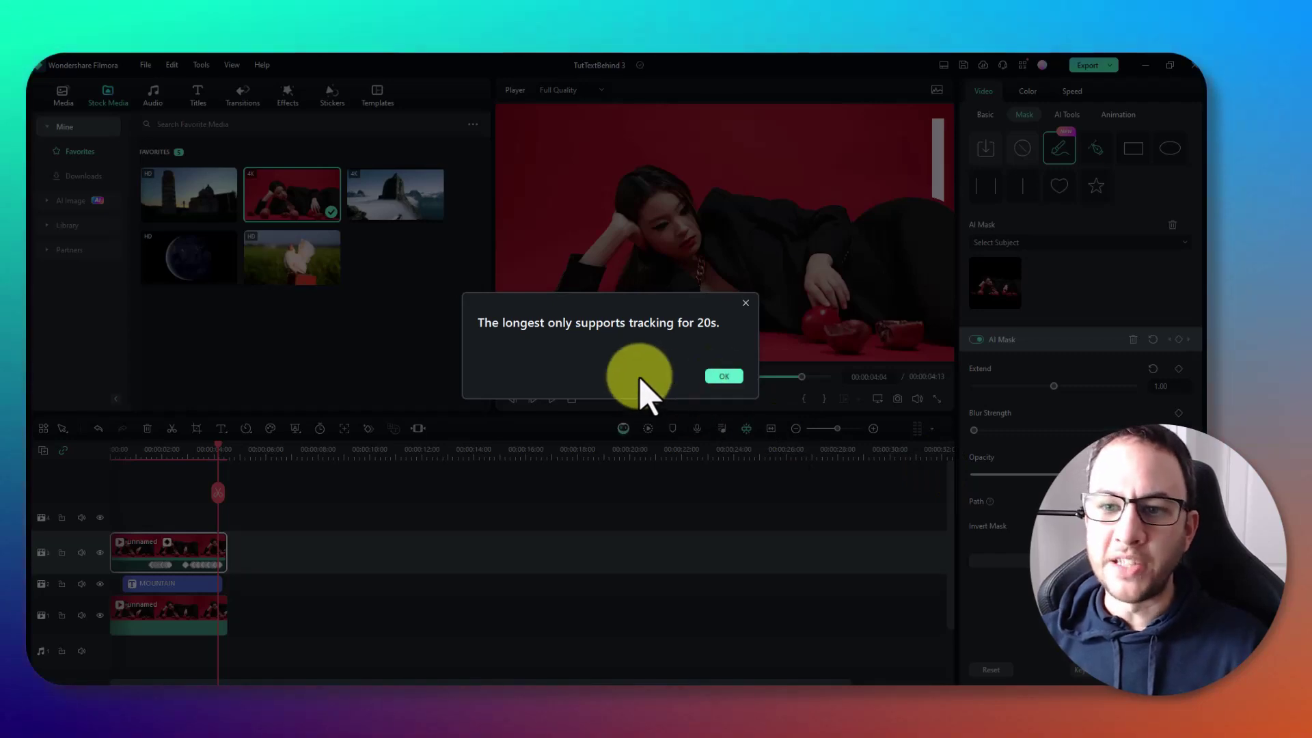
left_click(722, 377)
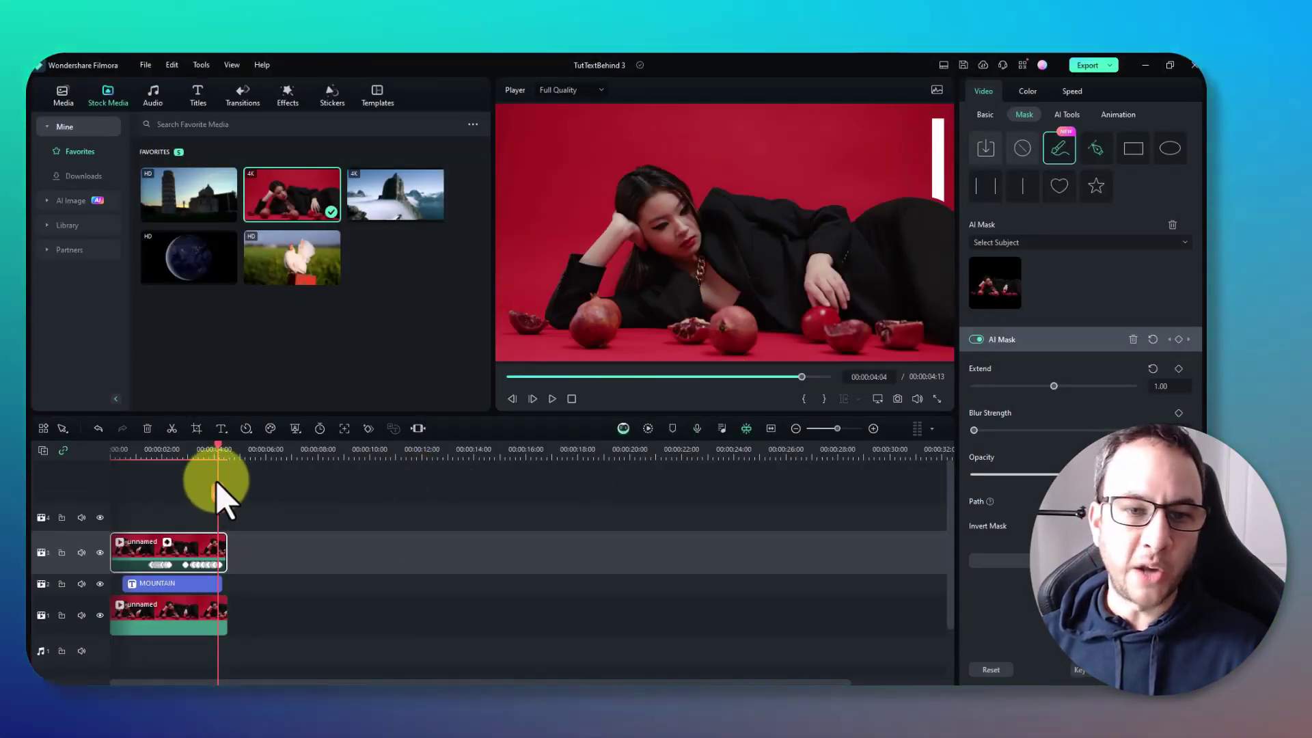
Render the timeline preview and review the MOUNTAIN title's entrance behind the woman between 00:00:00:13 and 00:00:01:05
left_click(152, 450)
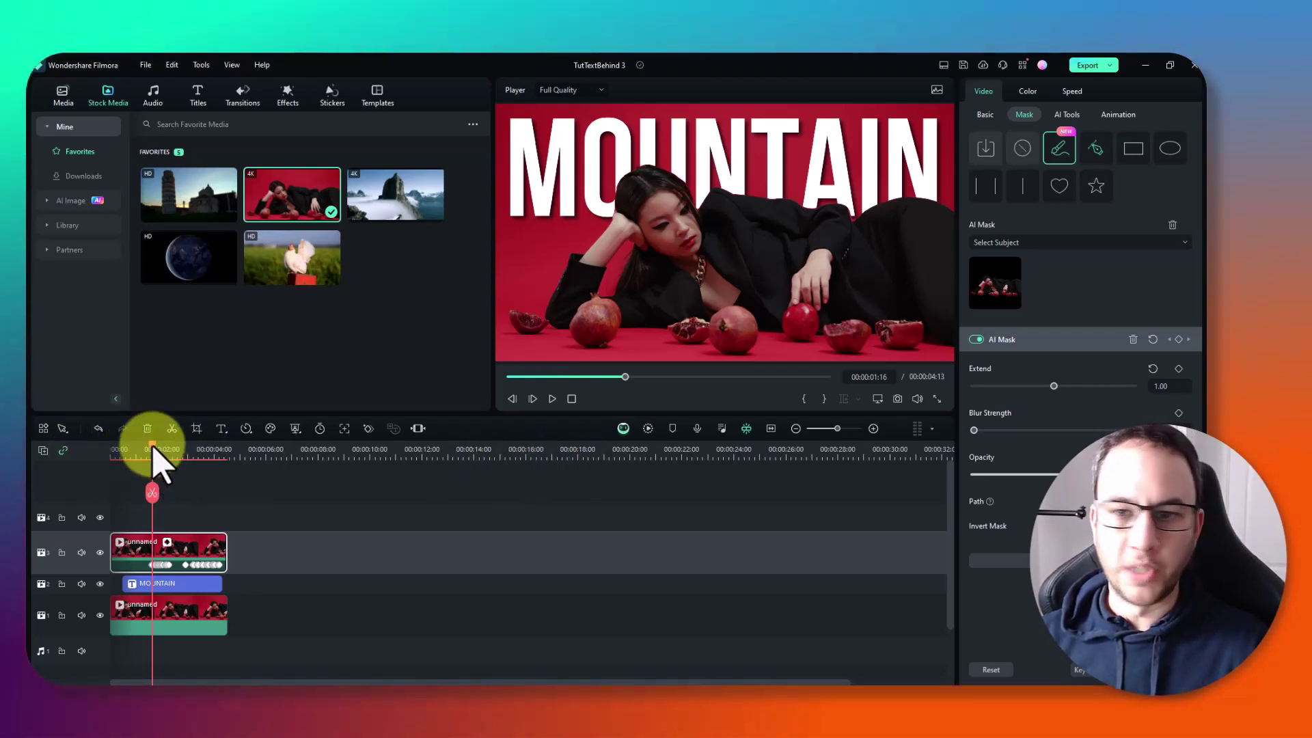
left_click_drag(153, 454, 123, 454)
key("Return")
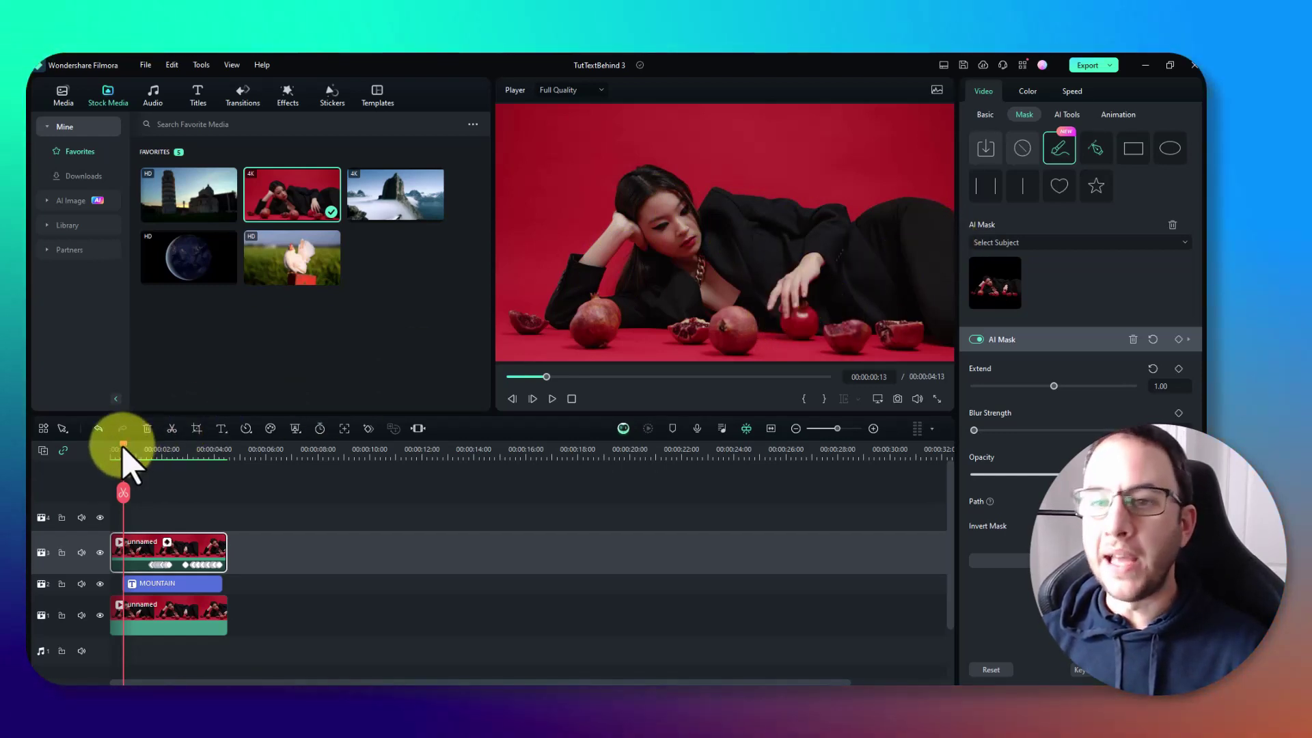
left_click_drag(123, 446, 141, 450)
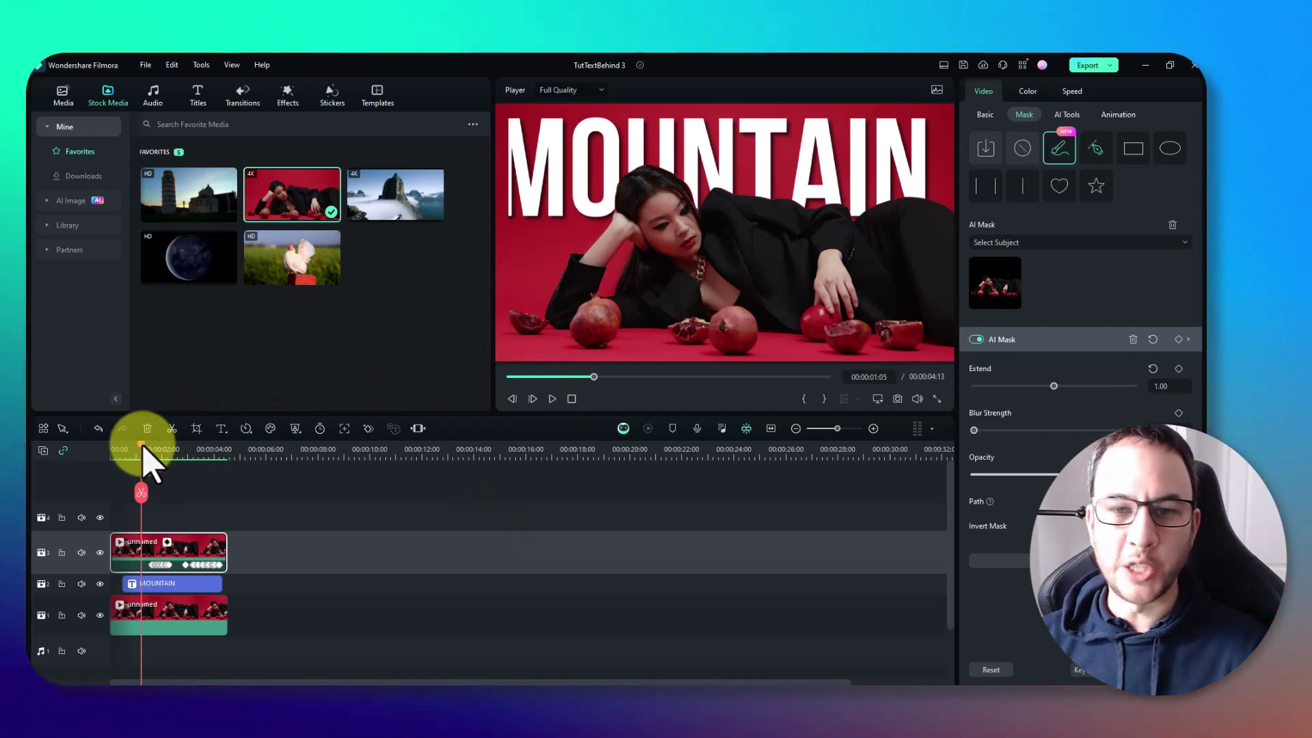
Play the MOUNTAIN sequence from the timeline start and review how the title passes behind the reclining woman
key("space")
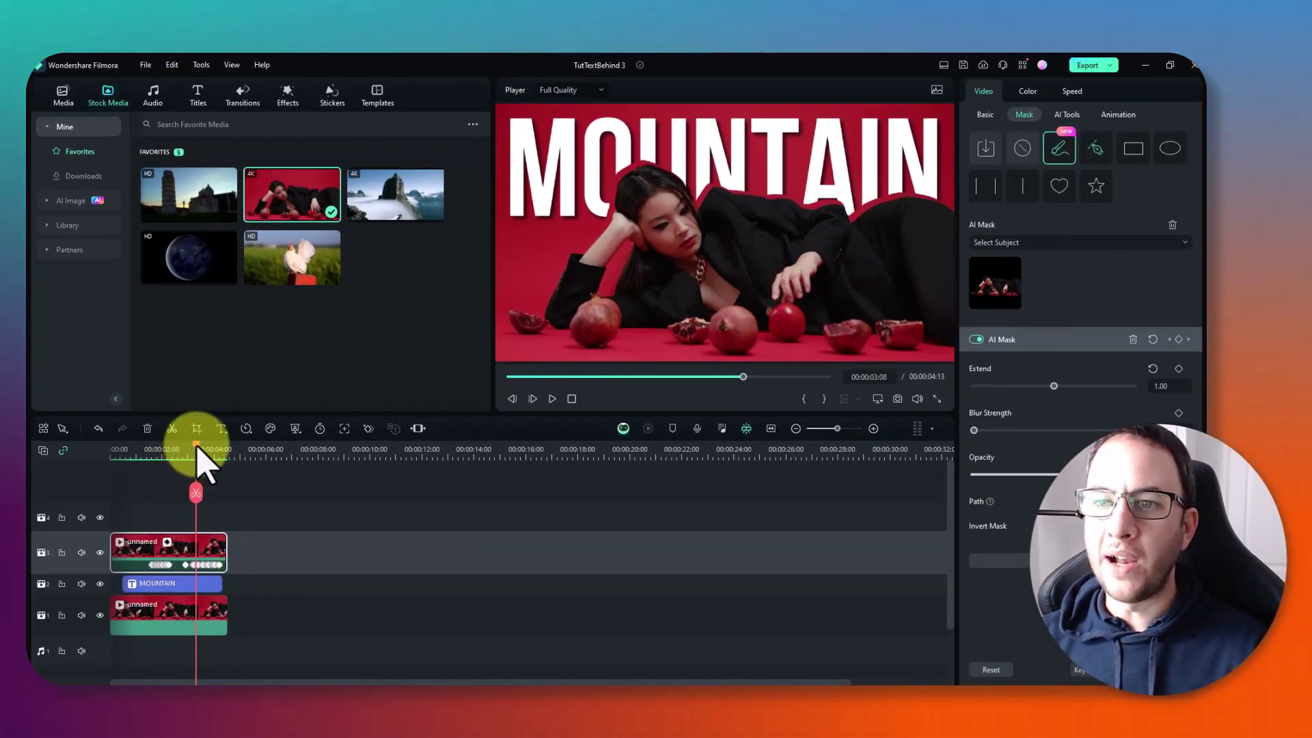
left_click(202, 449)
left_click_drag(202, 449, 109, 463)
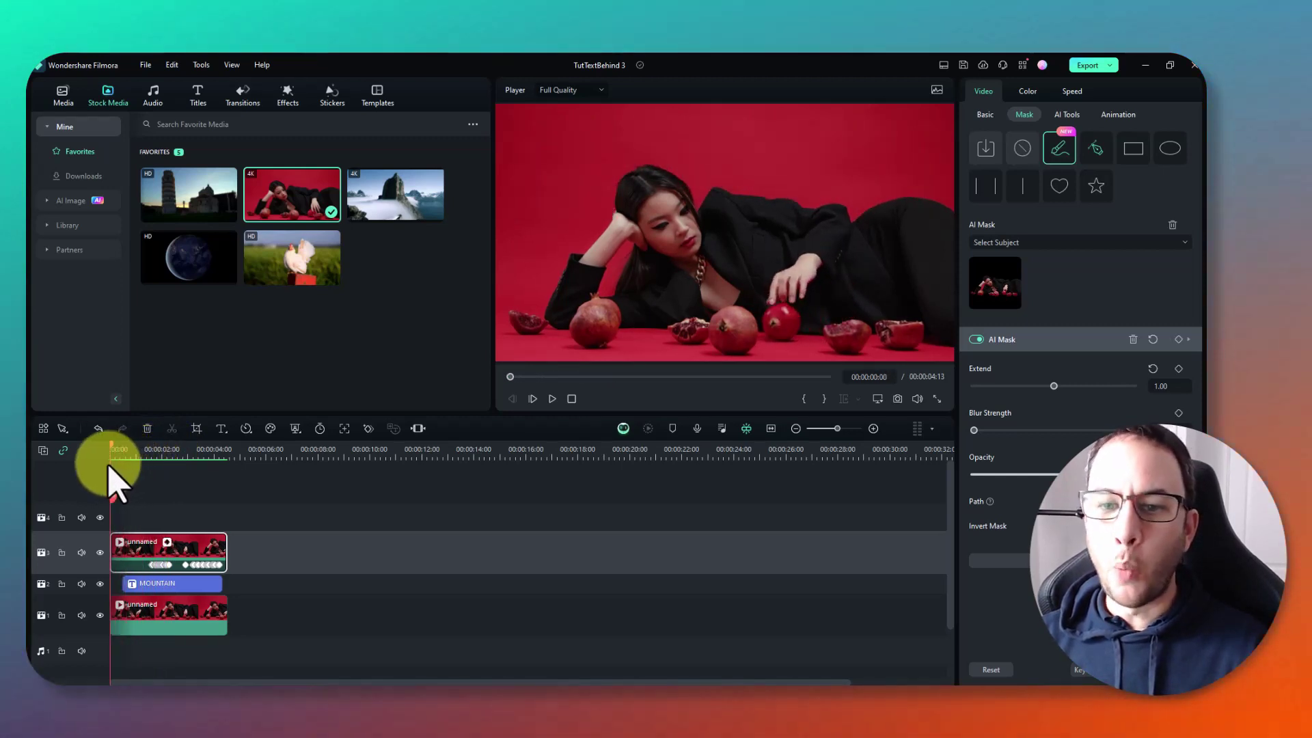
left_click(552, 399)
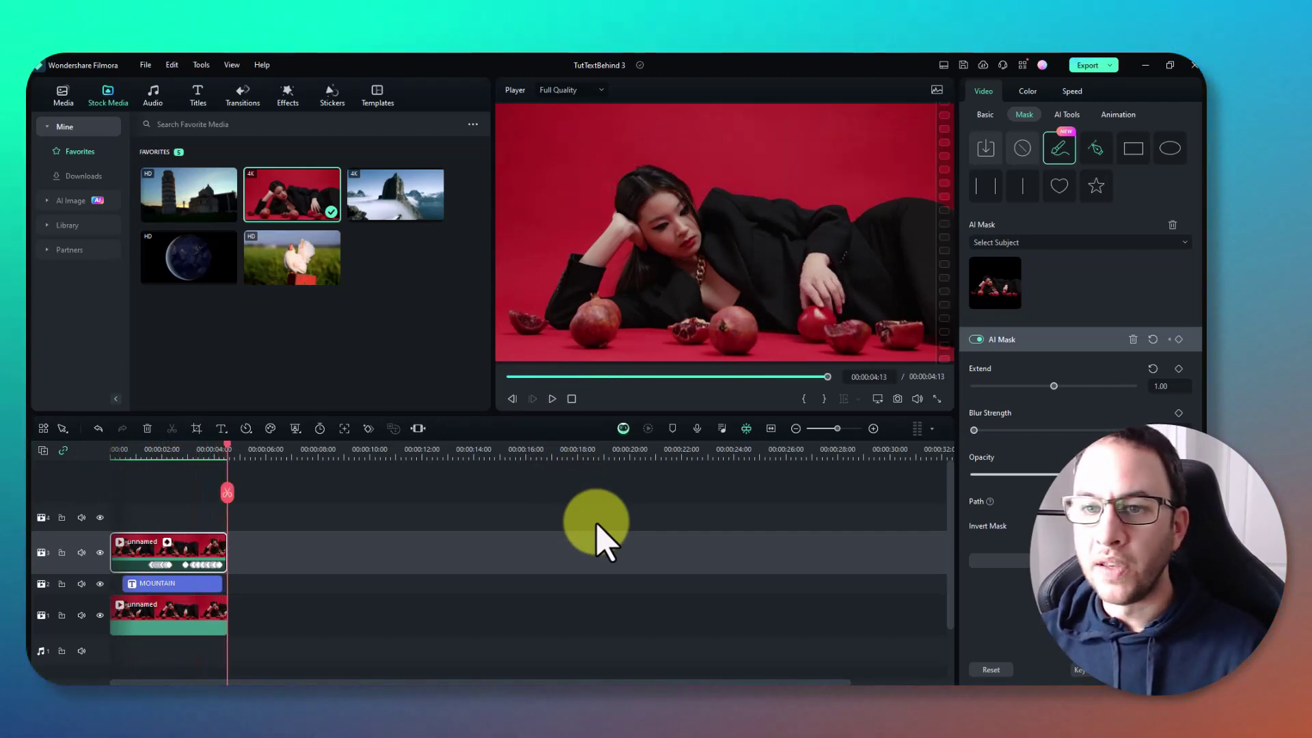
left_click_drag(226, 448, 198, 449)
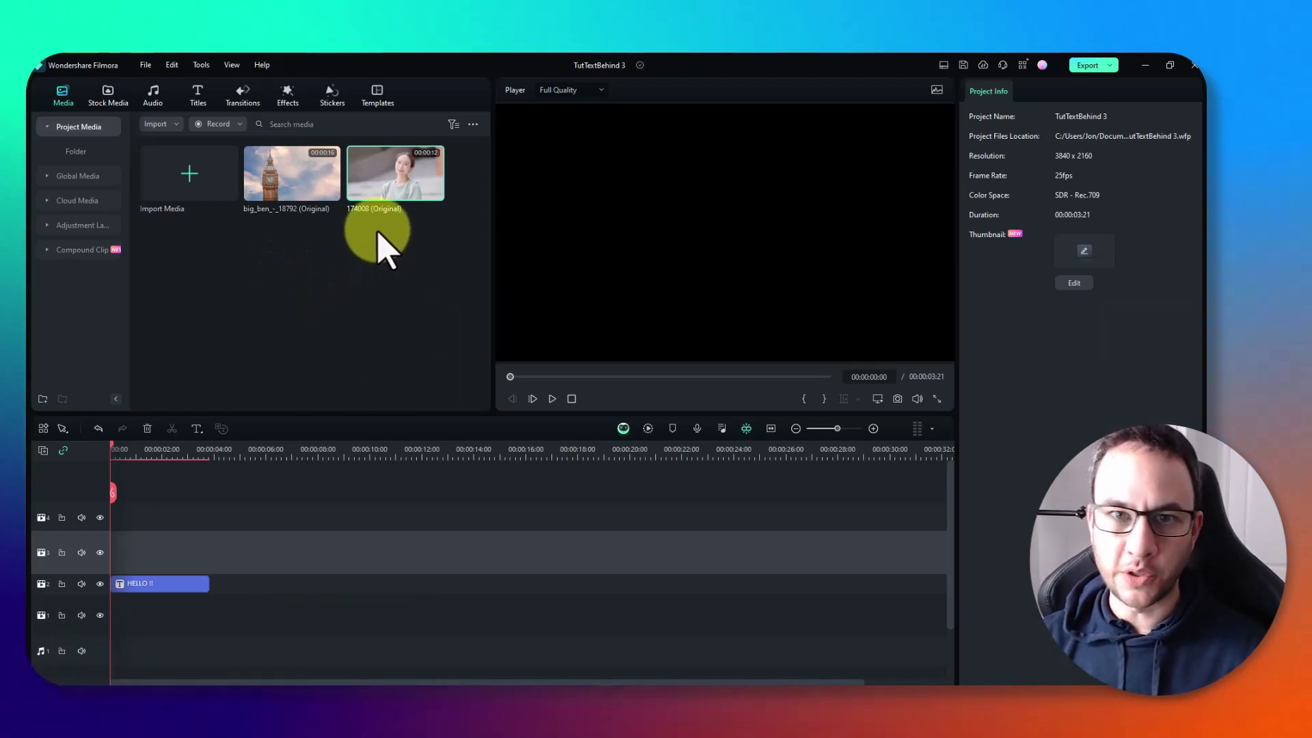
Place the 174008 clip on track 3 above the HELLO !! title, trimmed to 00:00:04:09, and duplicate it onto track 1
left_click_drag(401, 190, 138, 540)
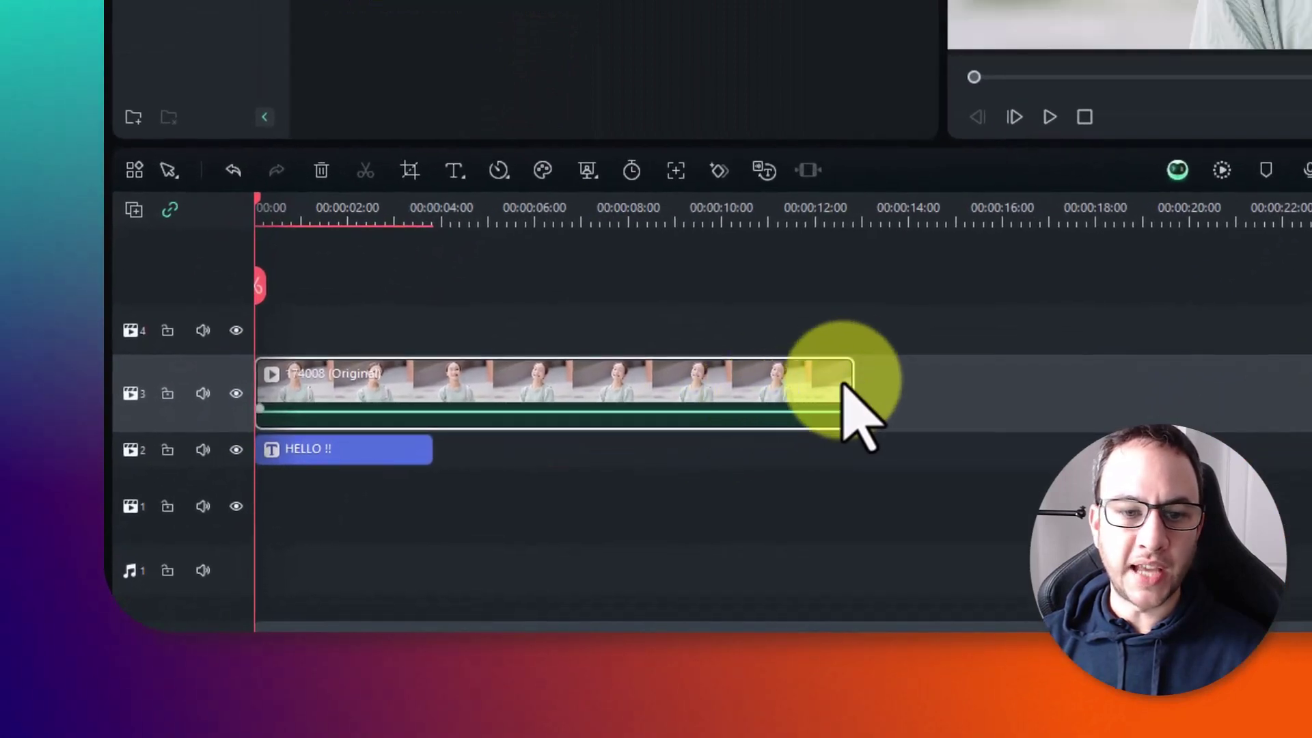
left_click_drag(853, 399, 457, 414)
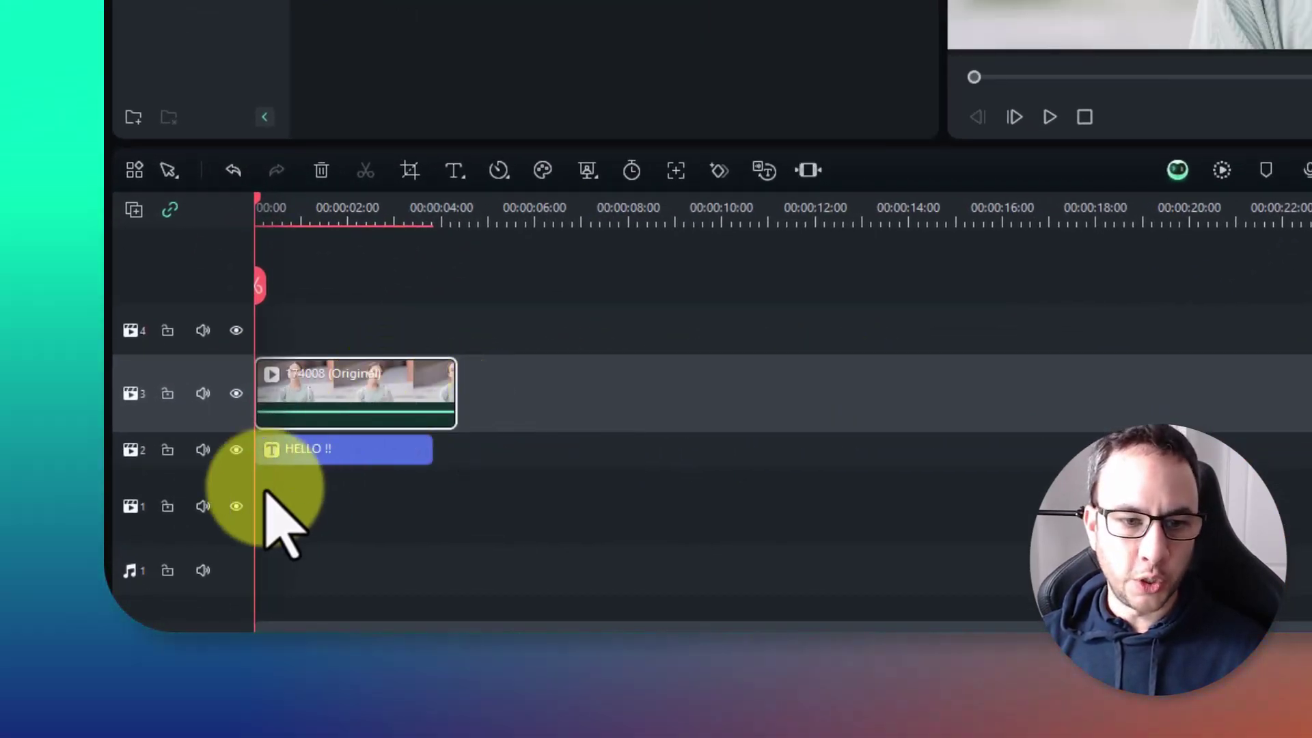
left_click(141, 513)
key("ctrl+v")
left_click(410, 527)
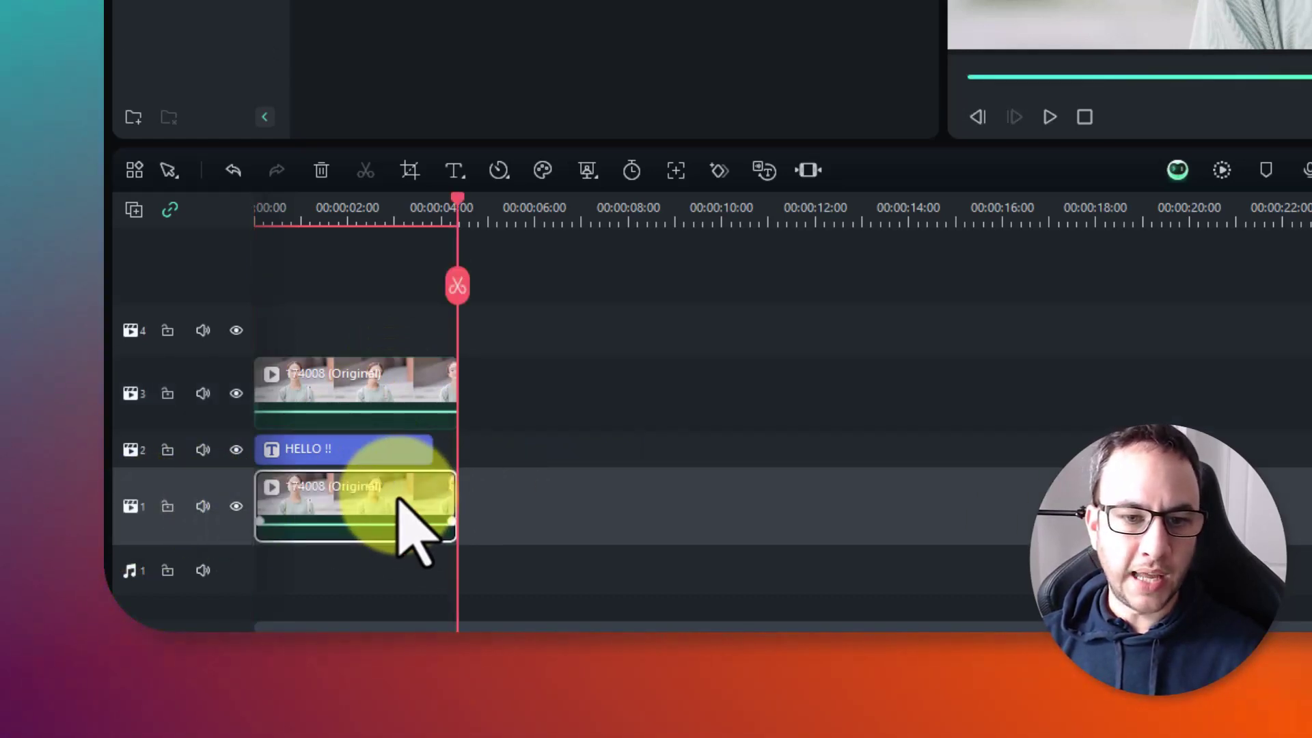
Move the HELLO !! title so it starts at 00:00:00:10
left_click(273, 218)
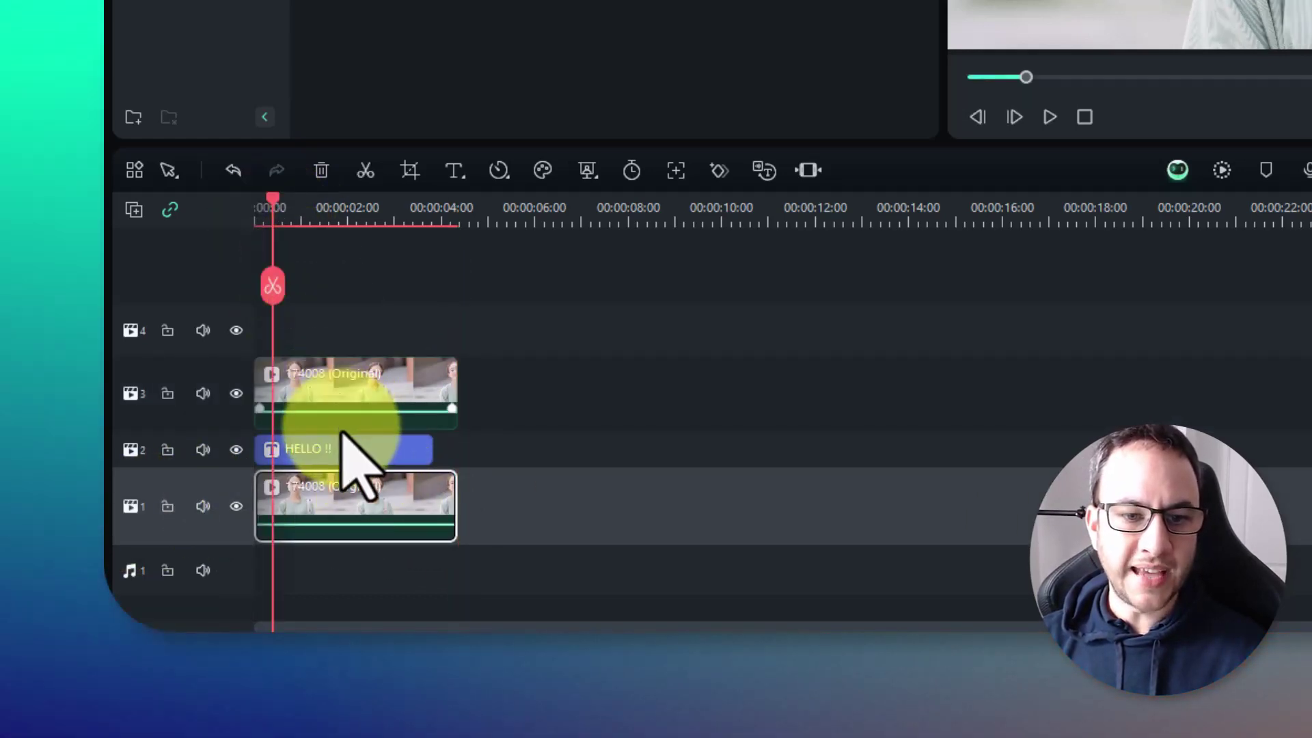
left_click(342, 450)
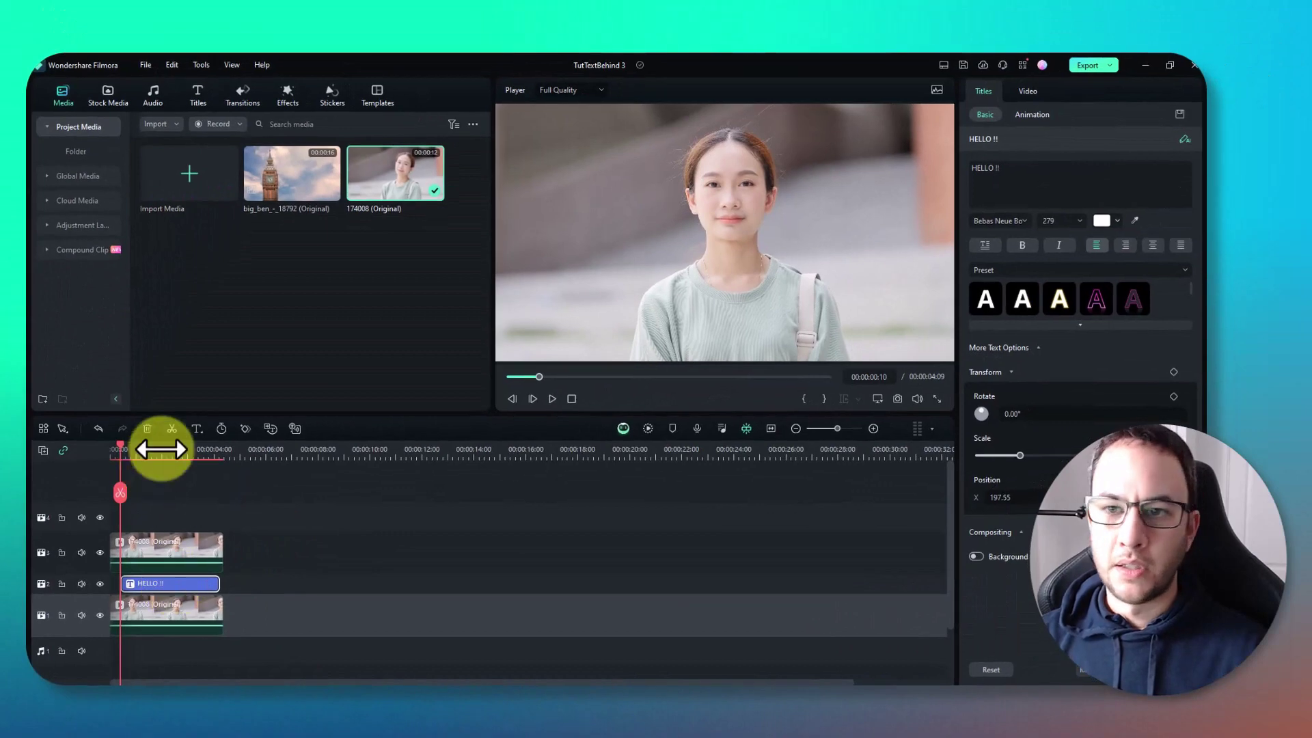
Cut out the woman in the track 3 clip with AI Portrait, using an edge thickness of 1.00
left_click(195, 549)
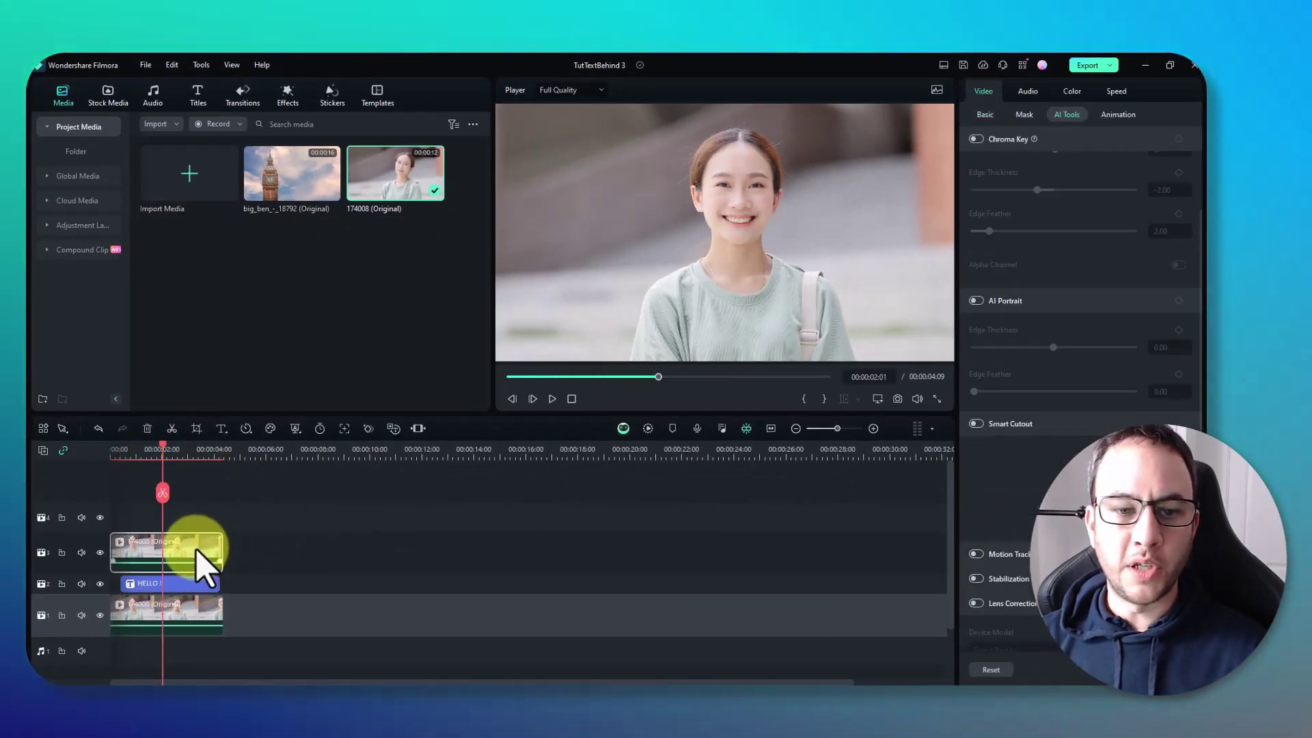
mouse_move(186, 551)
left_mouse_down()
mouse_move(346, 544)
mouse_move(160, 554)
left_mouse_up()
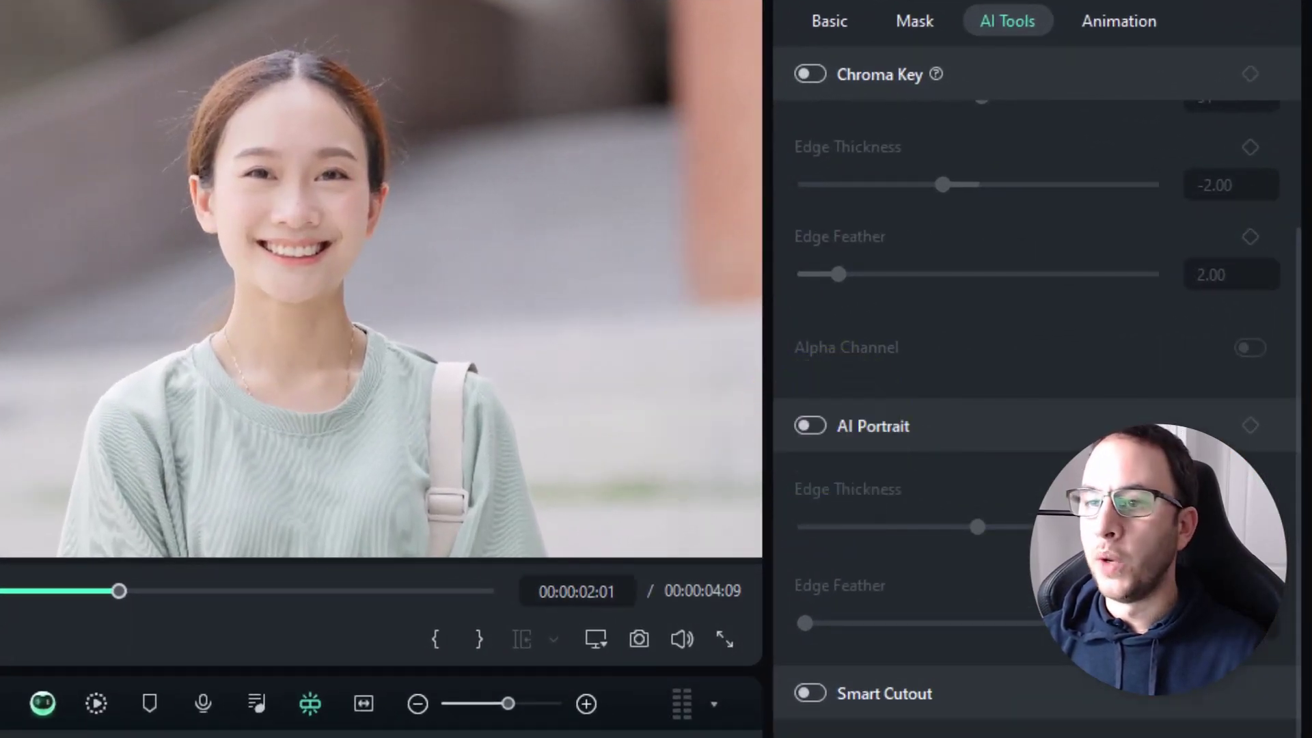
left_click(813, 428)
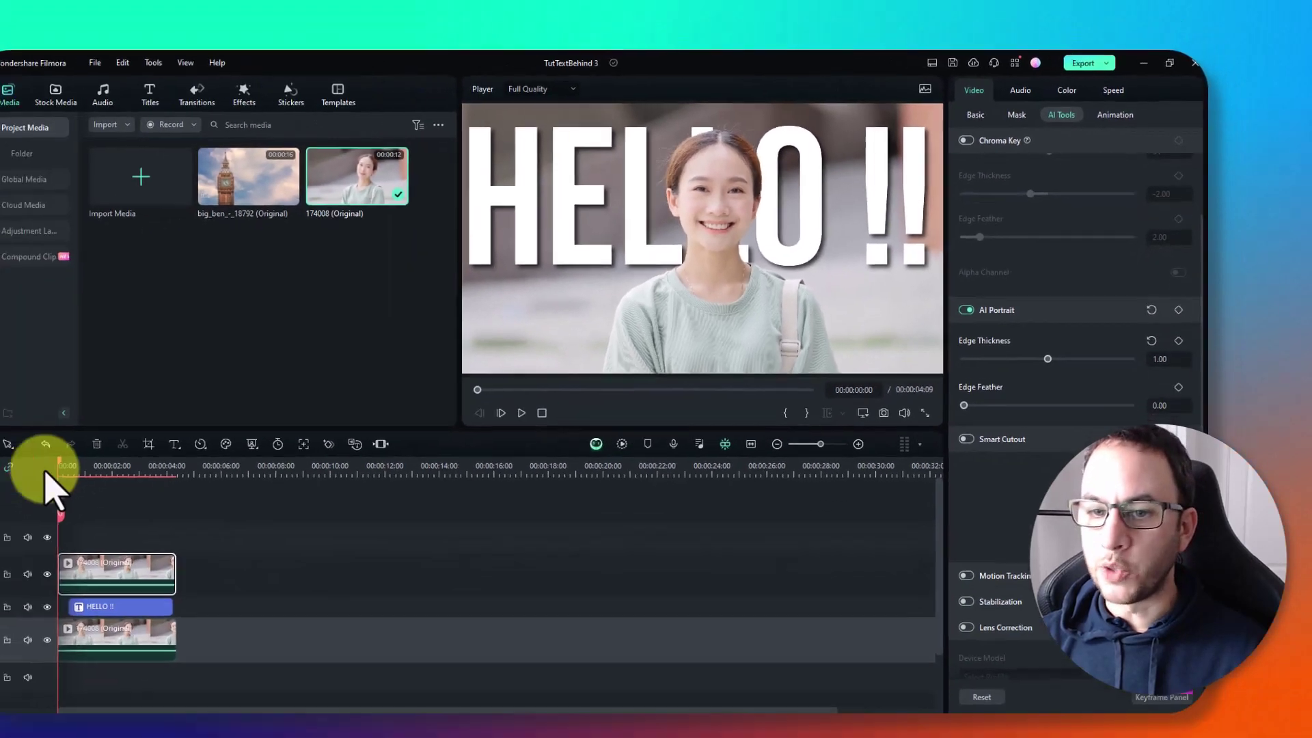
Render the timeline preview and play it from the start to review the HELLO !! title behind the woman
left_click(44, 468)
left_click(648, 428)
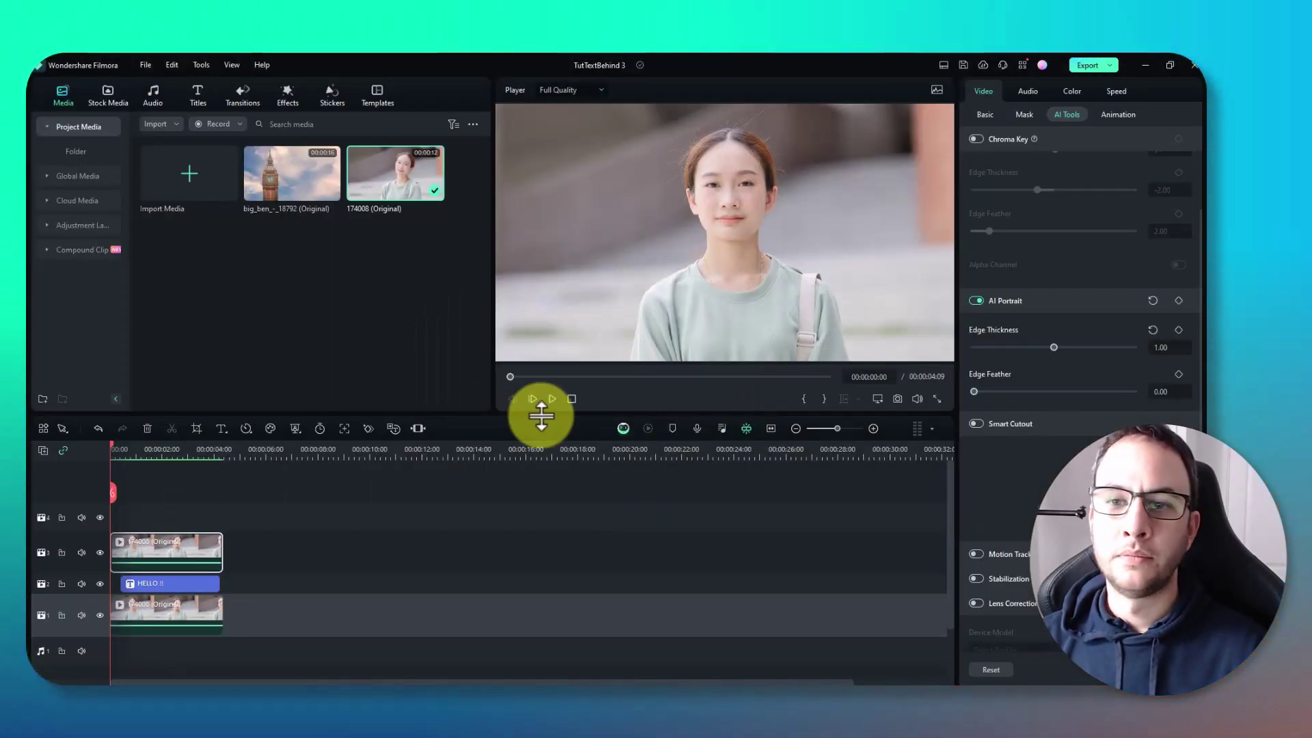
left_click(552, 400)
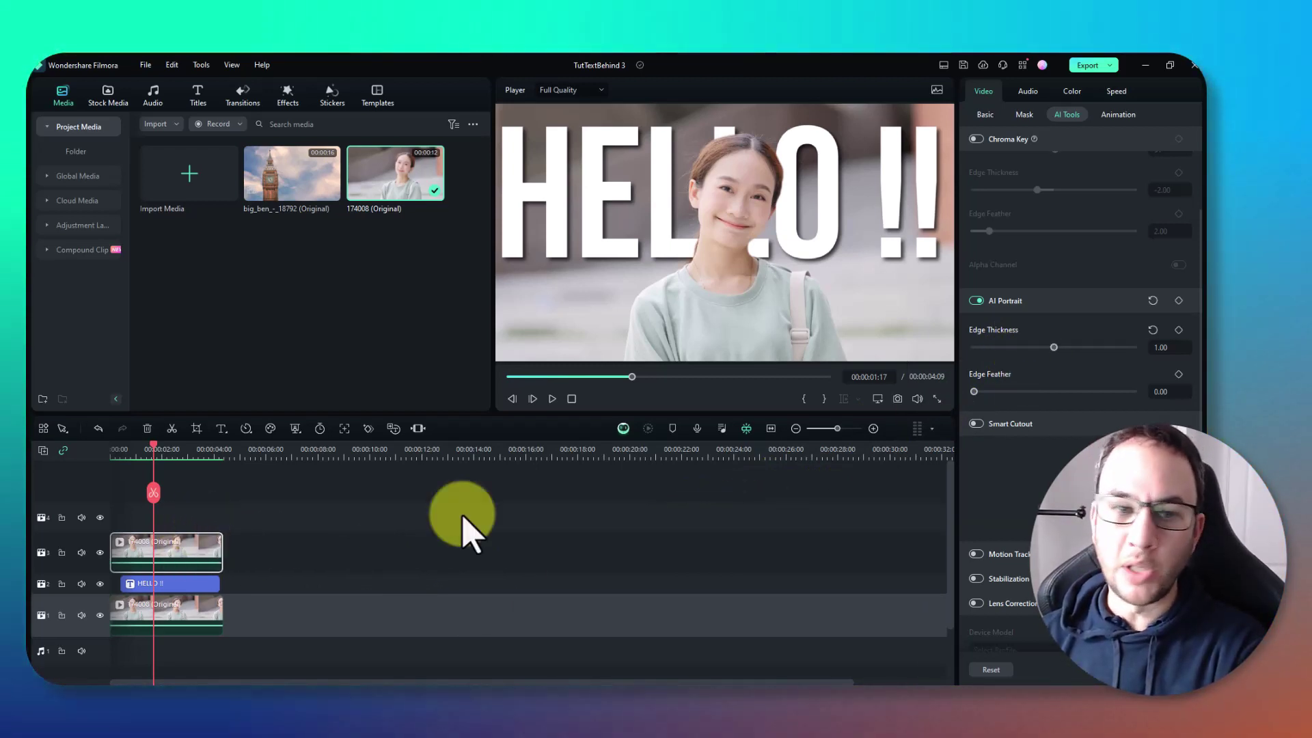
Delete both 174008 clips from tracks 3 and 1, keeping the HELLO !! title
key("Delete")
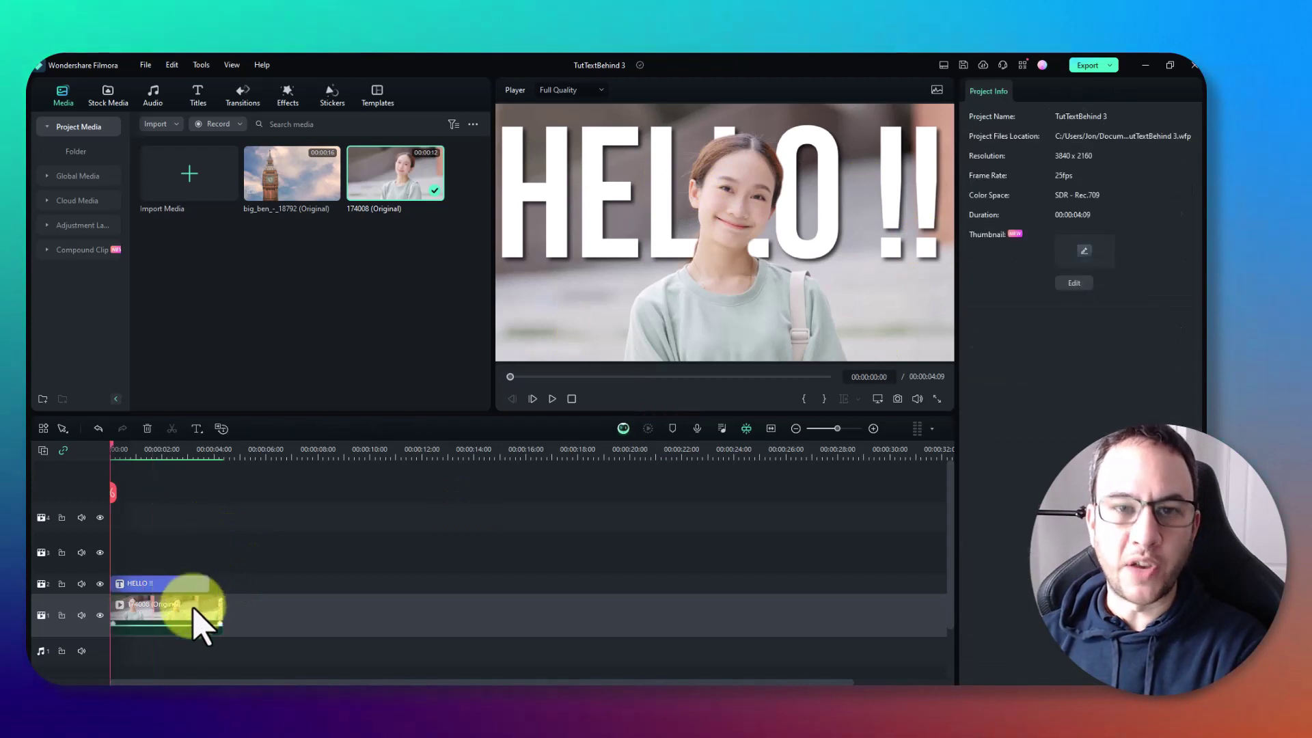
left_click(199, 619)
key("Delete")
Place the favorite stock clip of the chicken on track 3, trimmed to 00:00:04:16, and duplicate it onto track 1
left_click(108, 95)
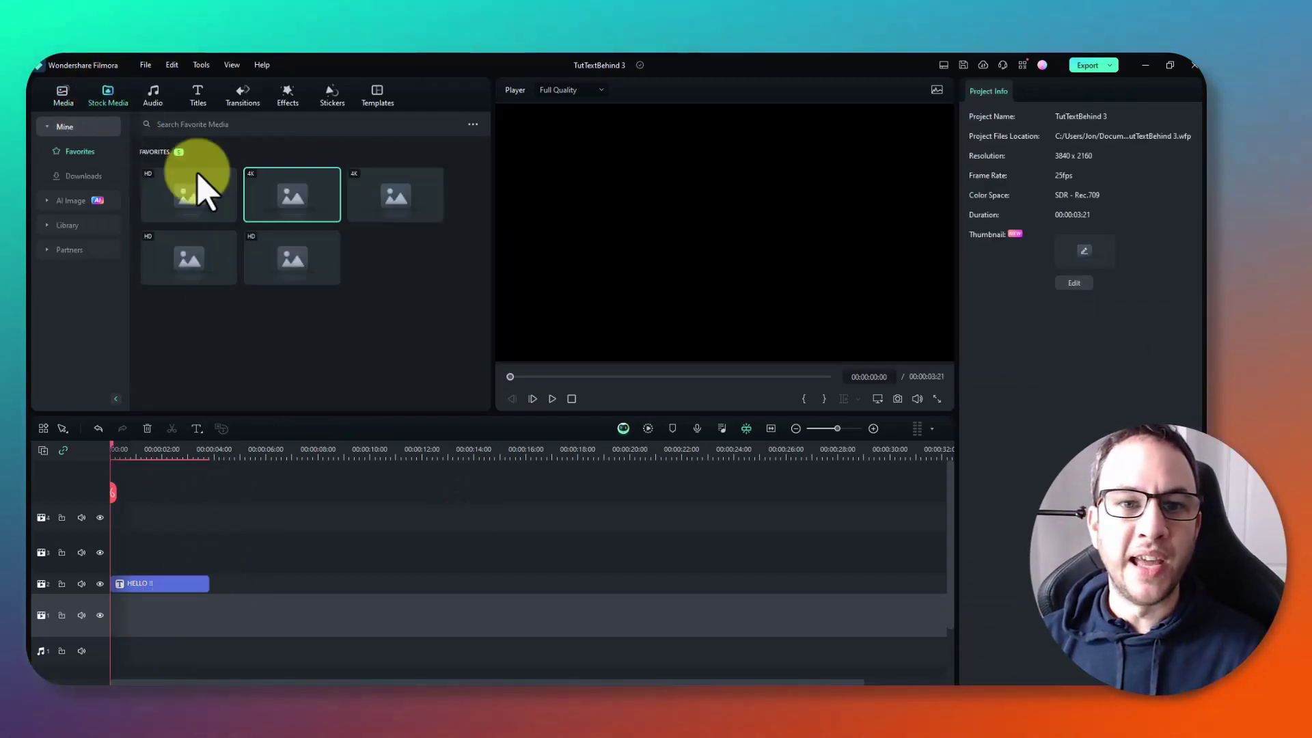
left_click_drag(293, 266, 115, 557)
left_click_drag(667, 555, 230, 560)
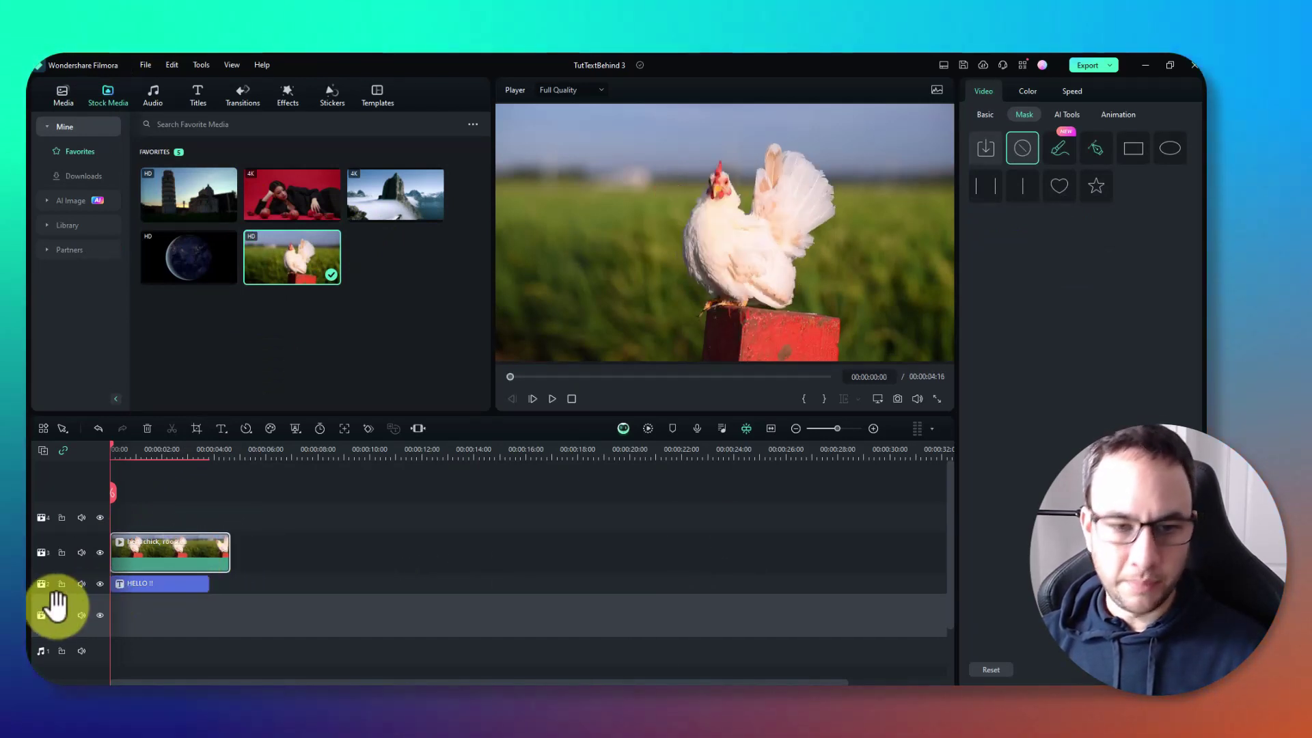
left_click(182, 625)
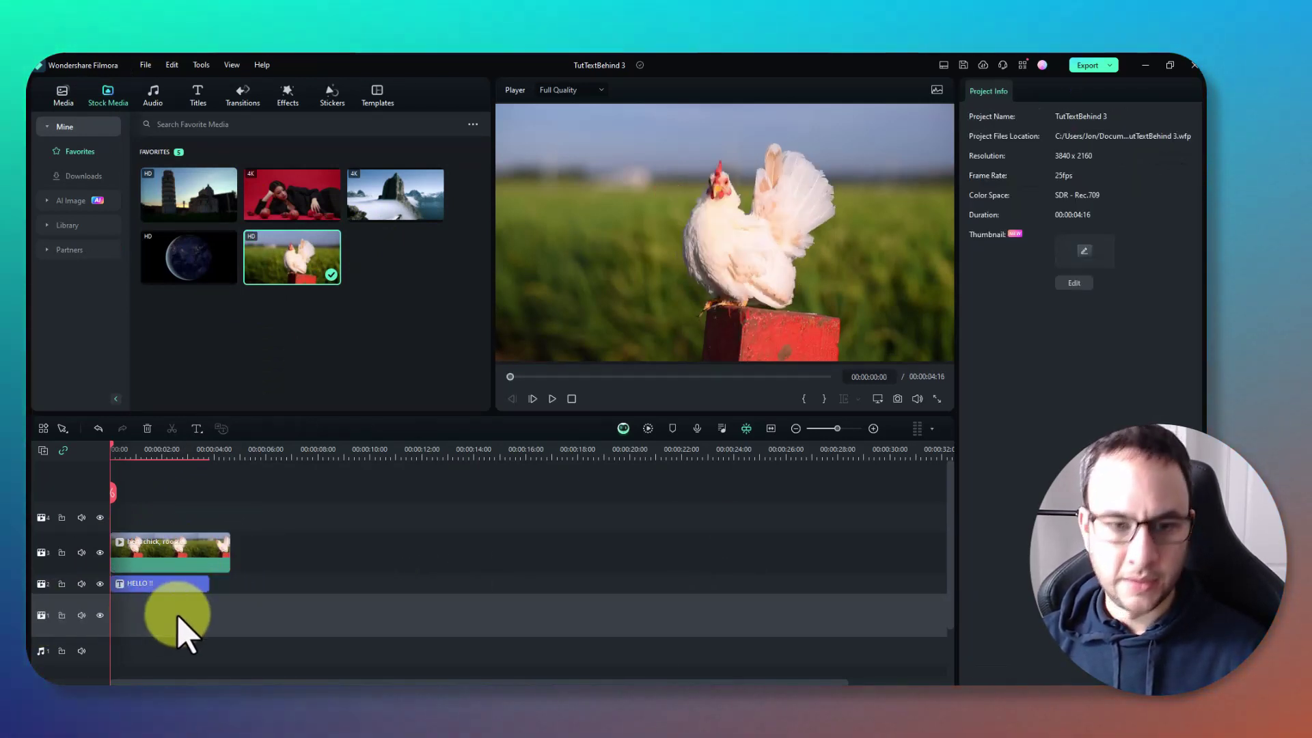
key("ctrl+v")
left_click_drag(213, 613, 183, 613)
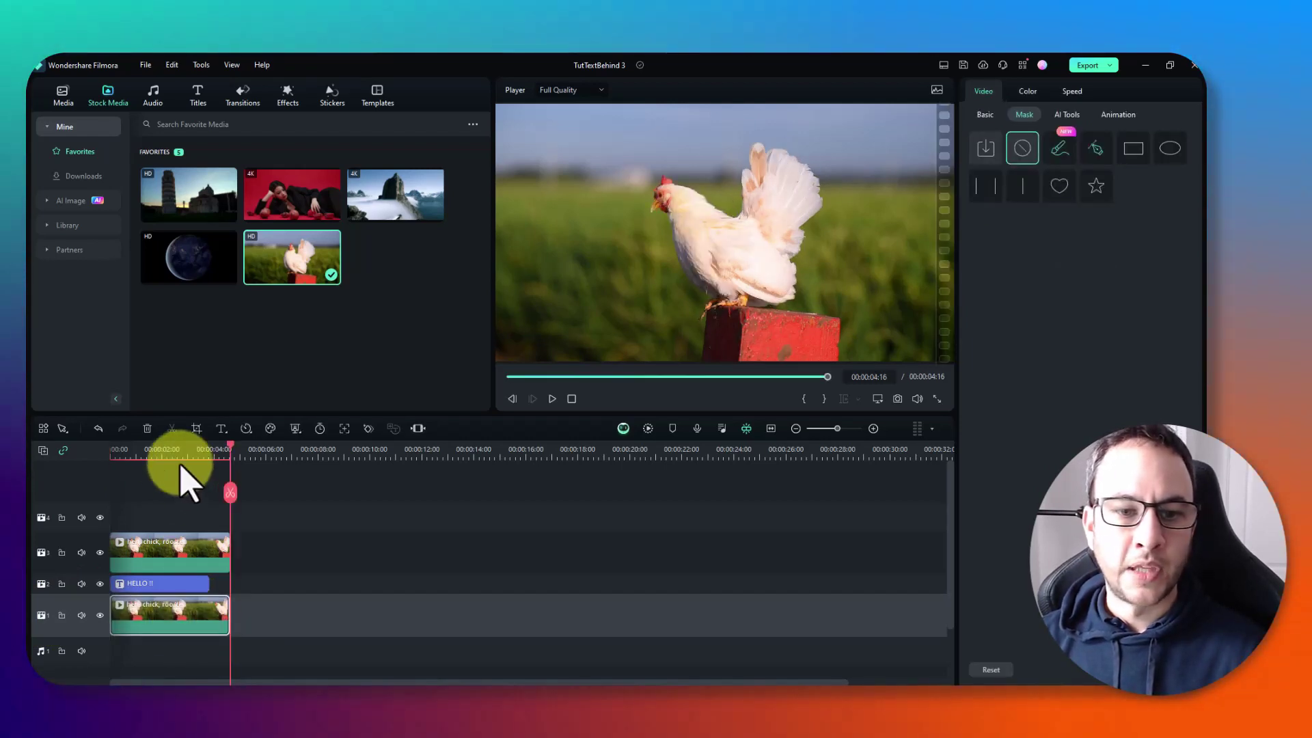
With the playhead at 00:00:02:02, apply AI Portrait to the track 3 chicken clip
left_click(164, 479)
left_click(199, 550)
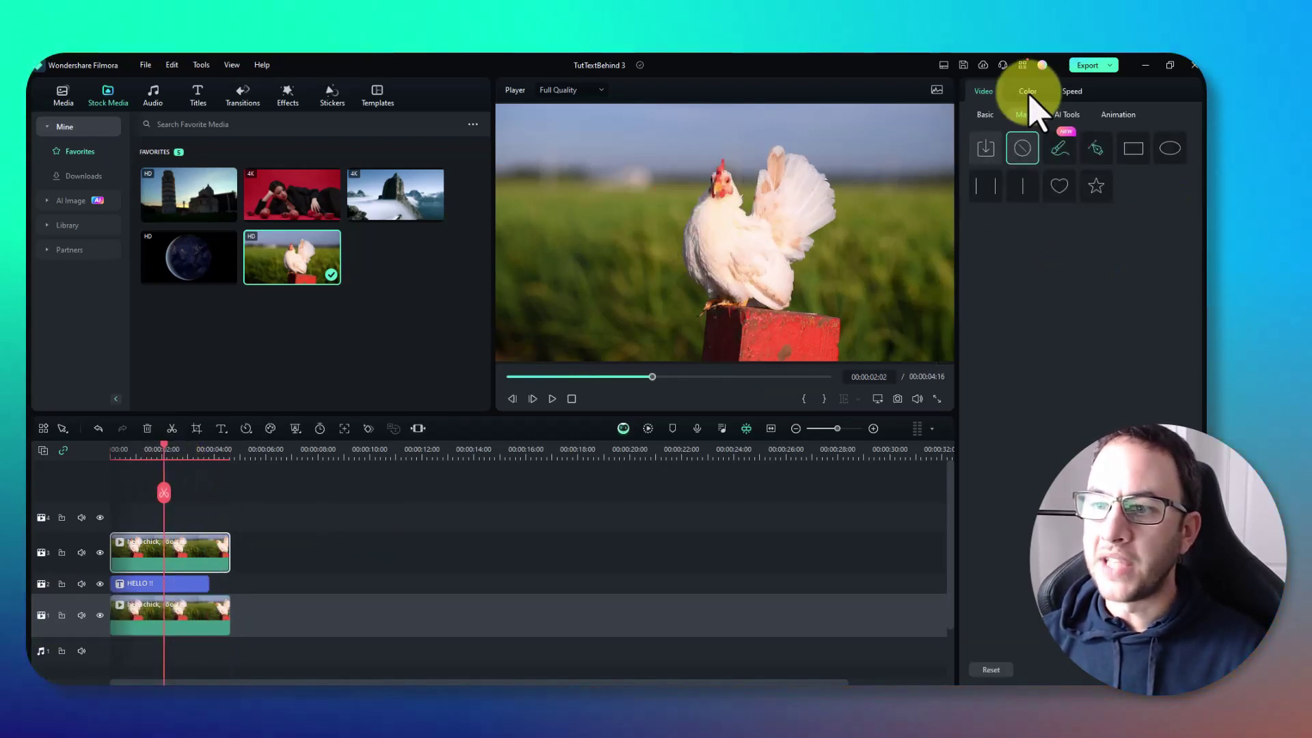
left_click(1066, 114)
left_click(976, 302)
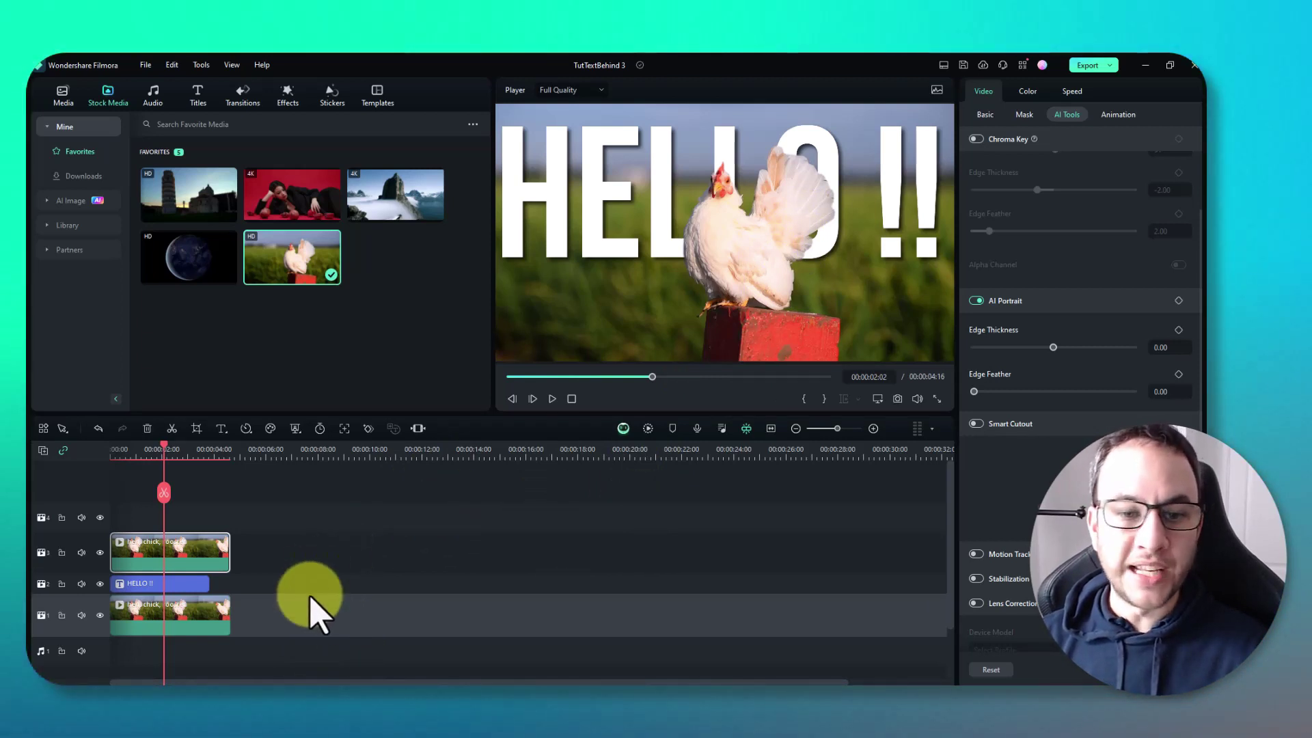
left_click(301, 615)
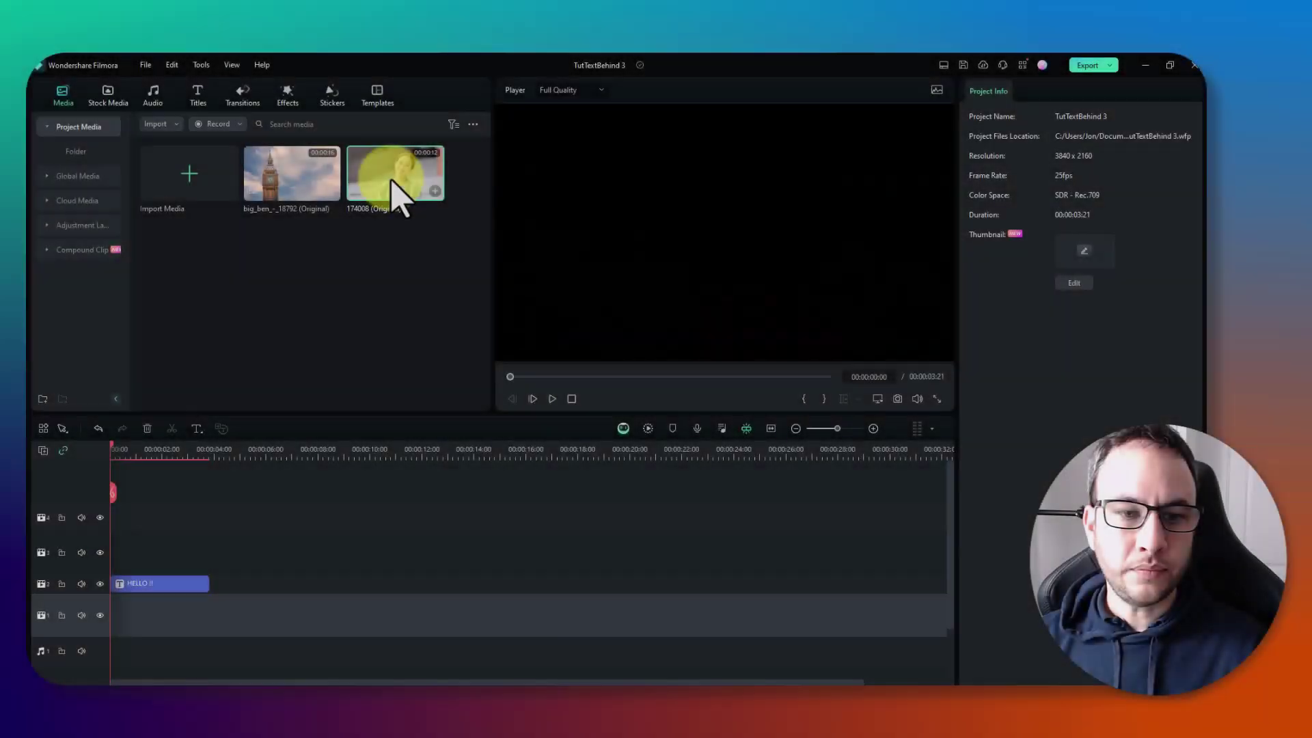
Place the 174008 clip on track 3, trimmed to 00:00:05:00, and start the HELLO !! title about half a second in
left_click_drag(389, 181, 107, 552)
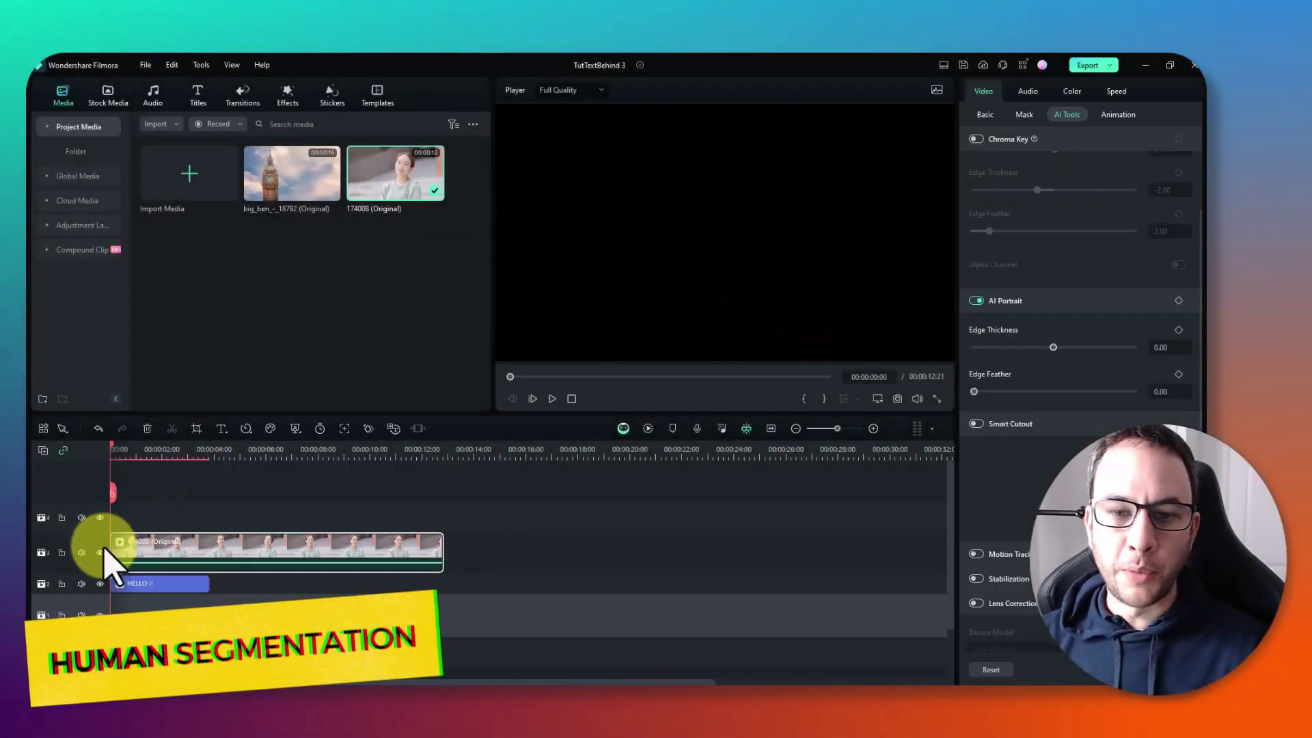
left_click_drag(442, 555, 255, 533)
left_click(130, 453)
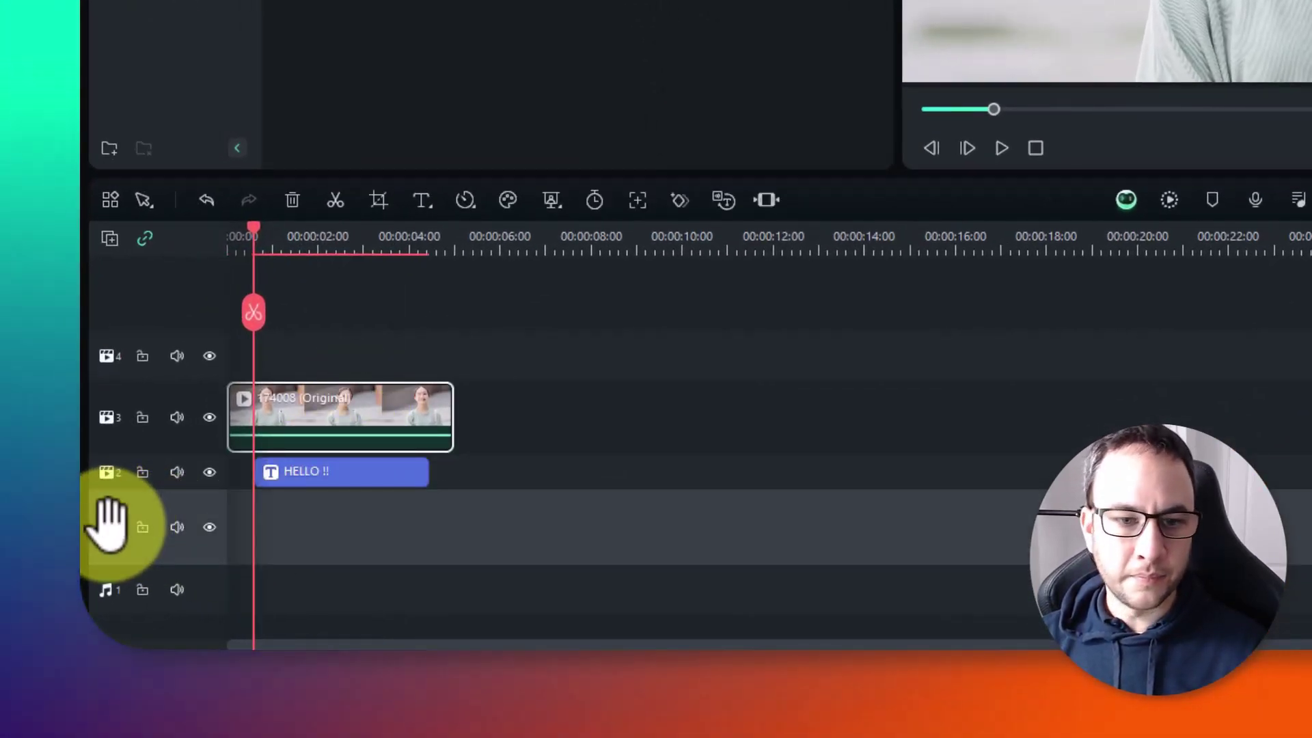
Duplicate the 174008 clip onto track 1 below the title and set the playhead to 00:00:02:11
key("ctrl+c")
key("ctrl+v")
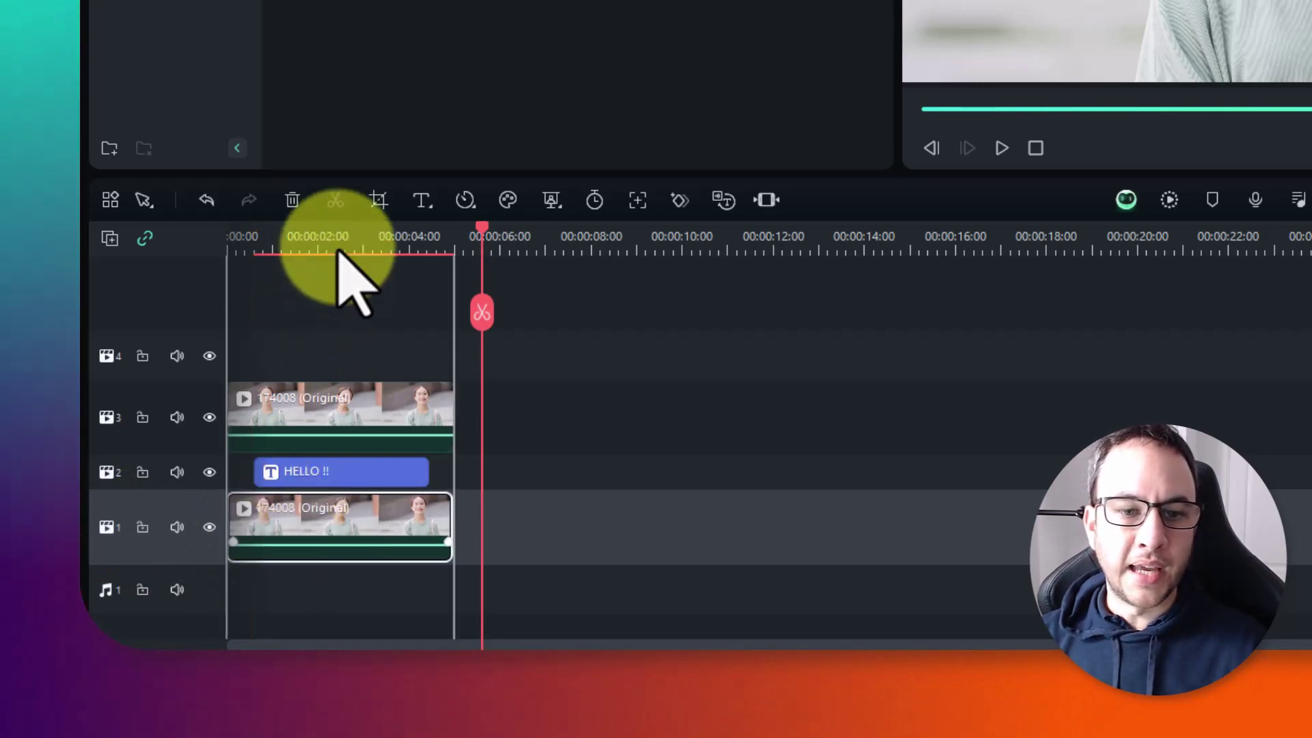
left_click(339, 252)
Apply the Human Segmentation effect from the favorite effects to the track 3 clip
left_click(371, 410)
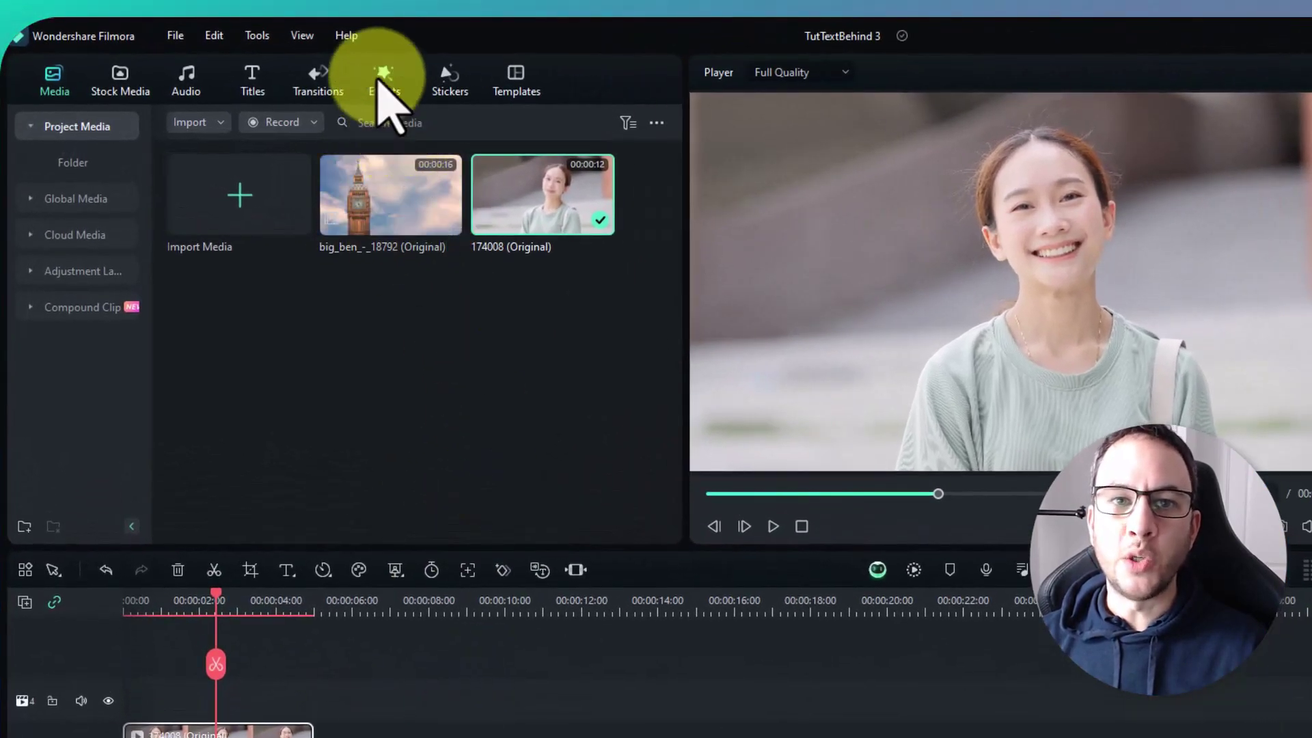
left_click(384, 83)
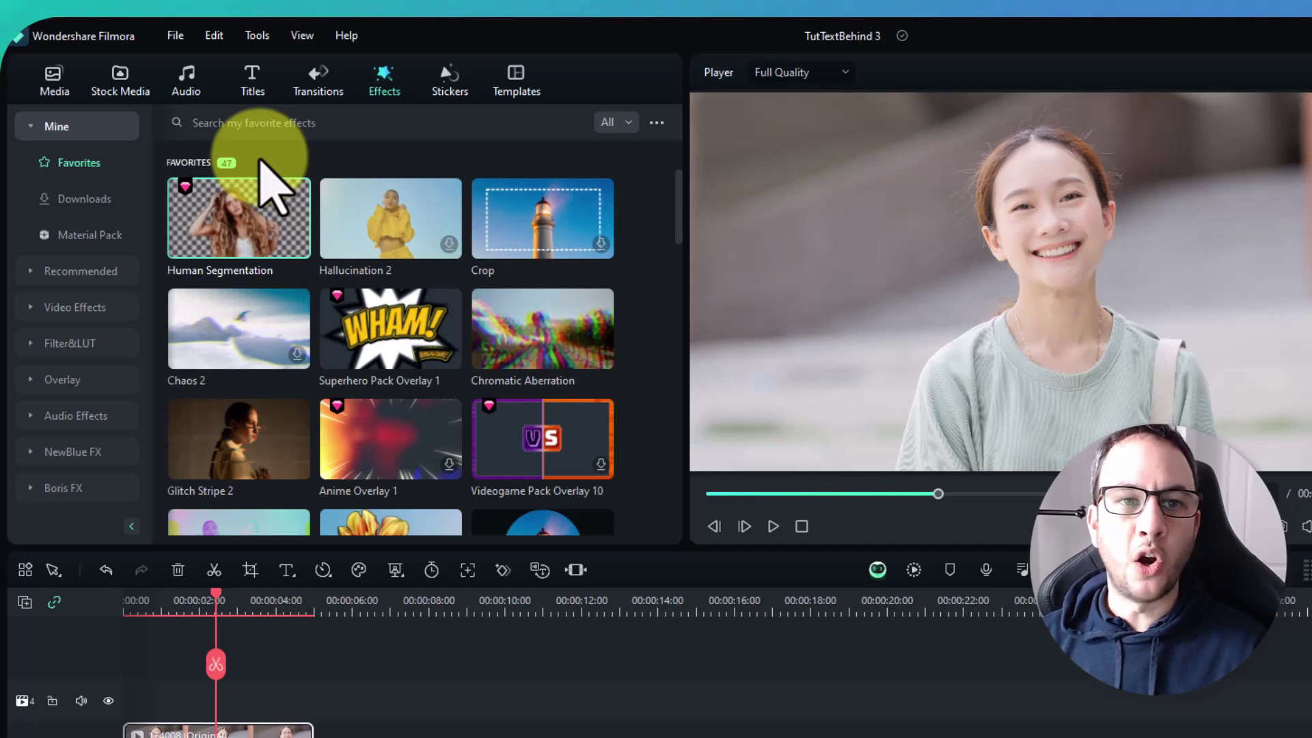
left_click_drag(240, 205, 258, 621)
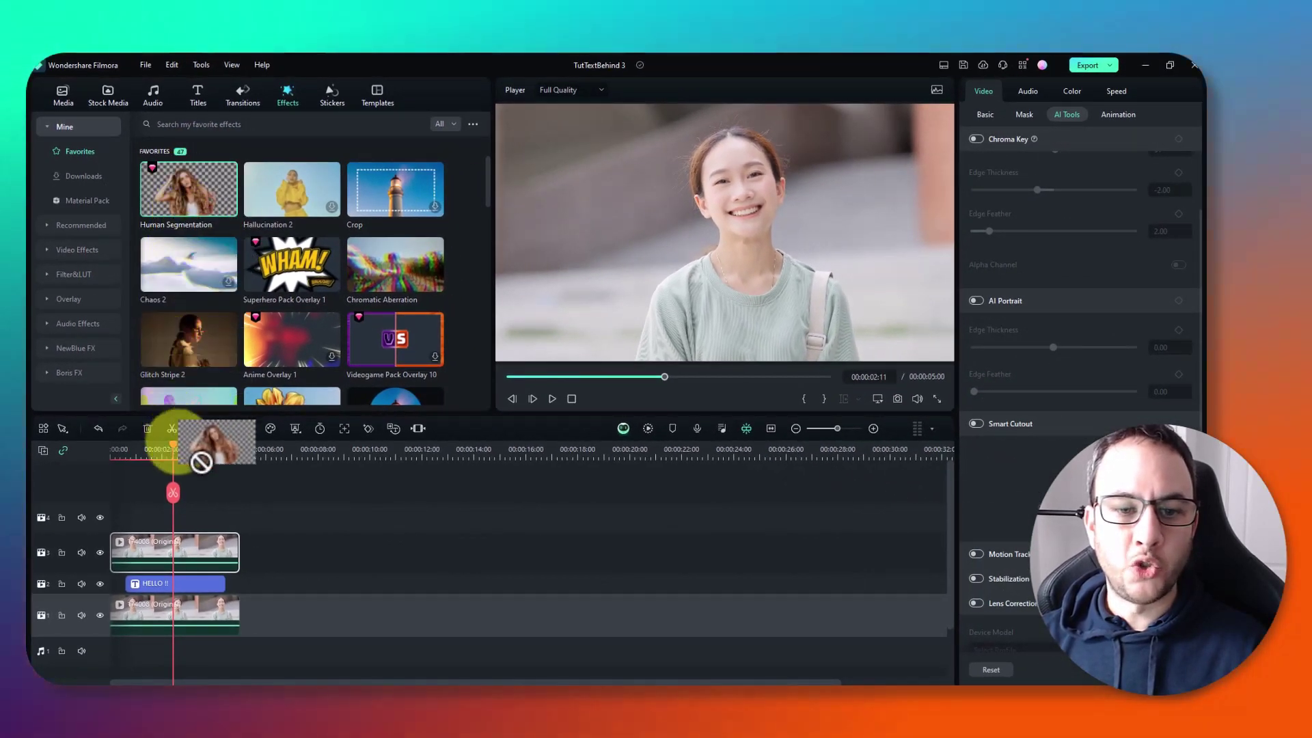
left_click_drag(179, 443, 190, 548)
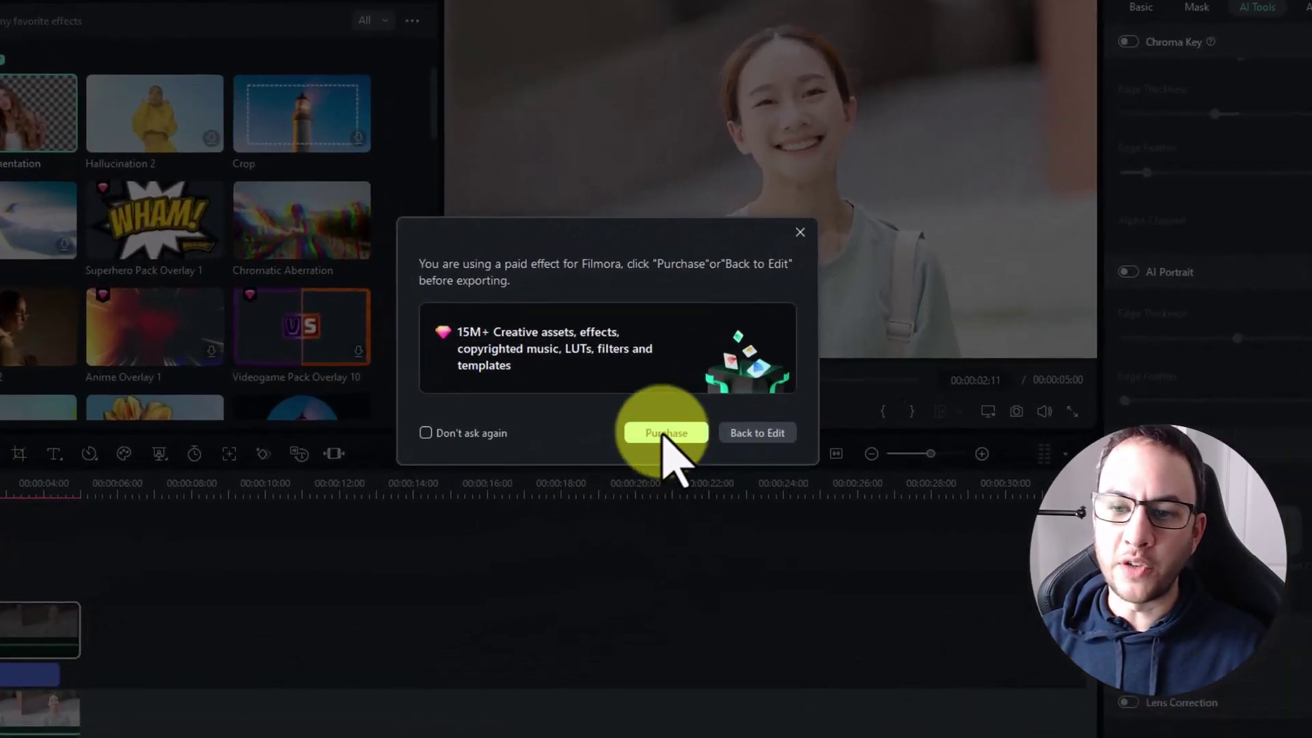
Open the Creative Assets purchase page, look over the subscription plans, and return to the Filmora timeline
left_click(664, 435)
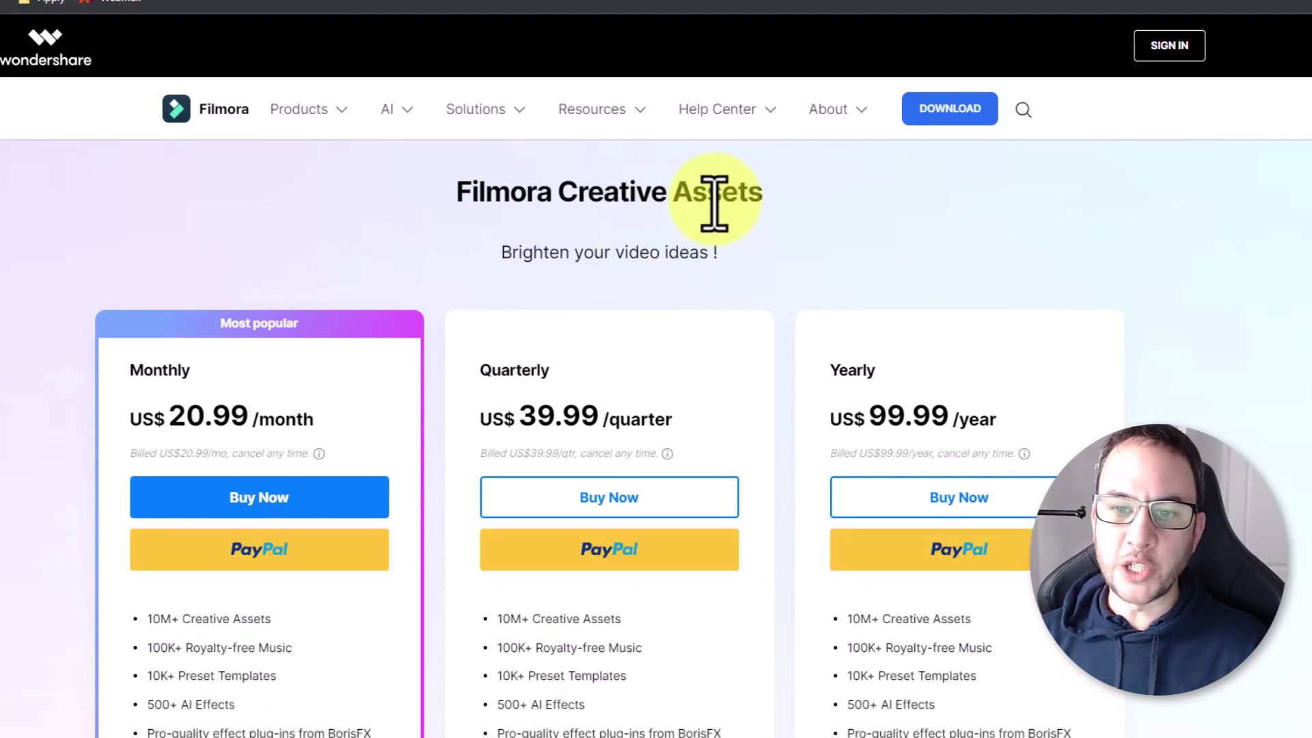
scroll(652, 354, "down", 1)
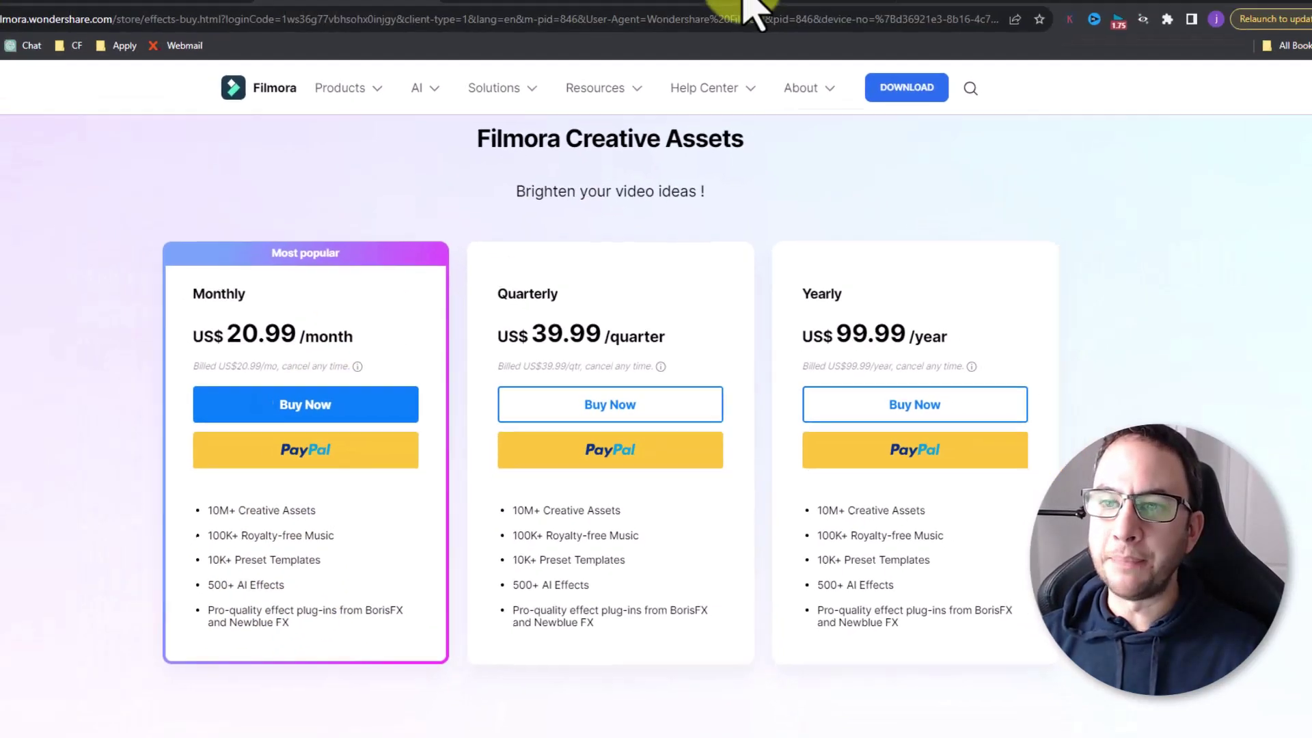
double_click(747, 9)
left_click(767, 177)
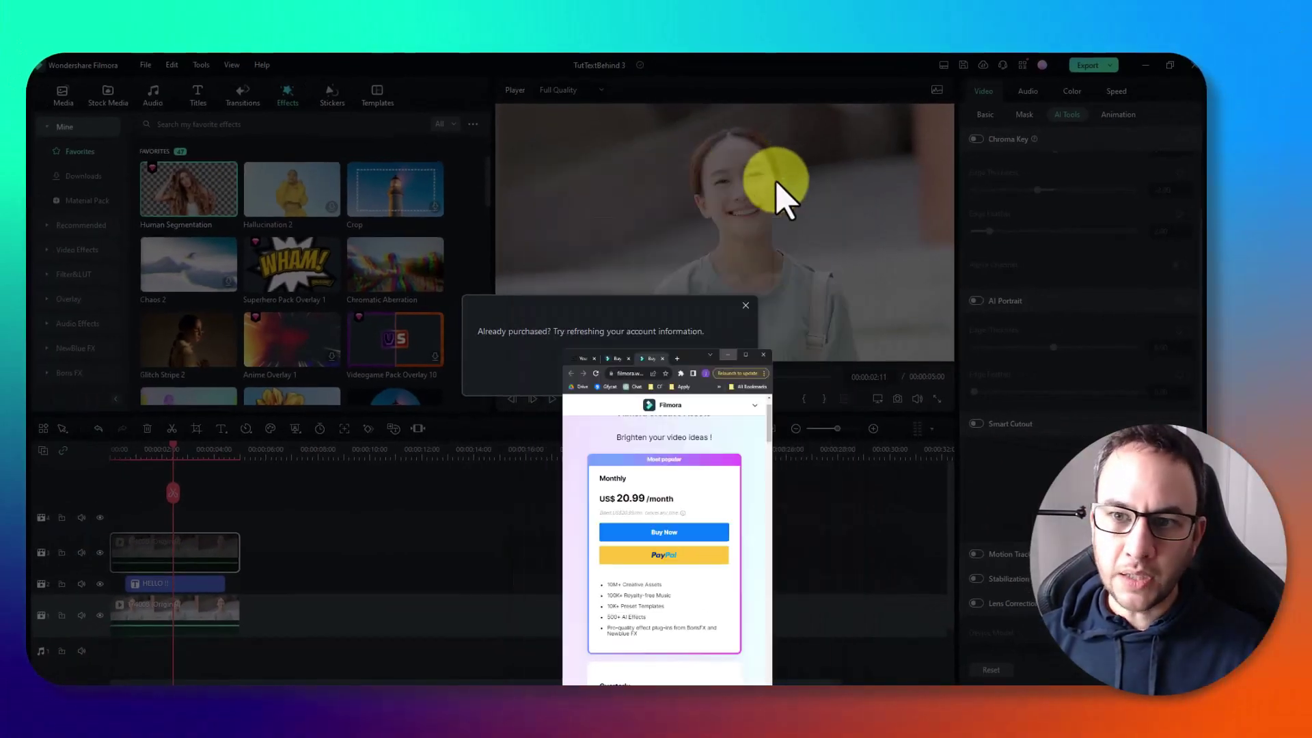
left_click(725, 374)
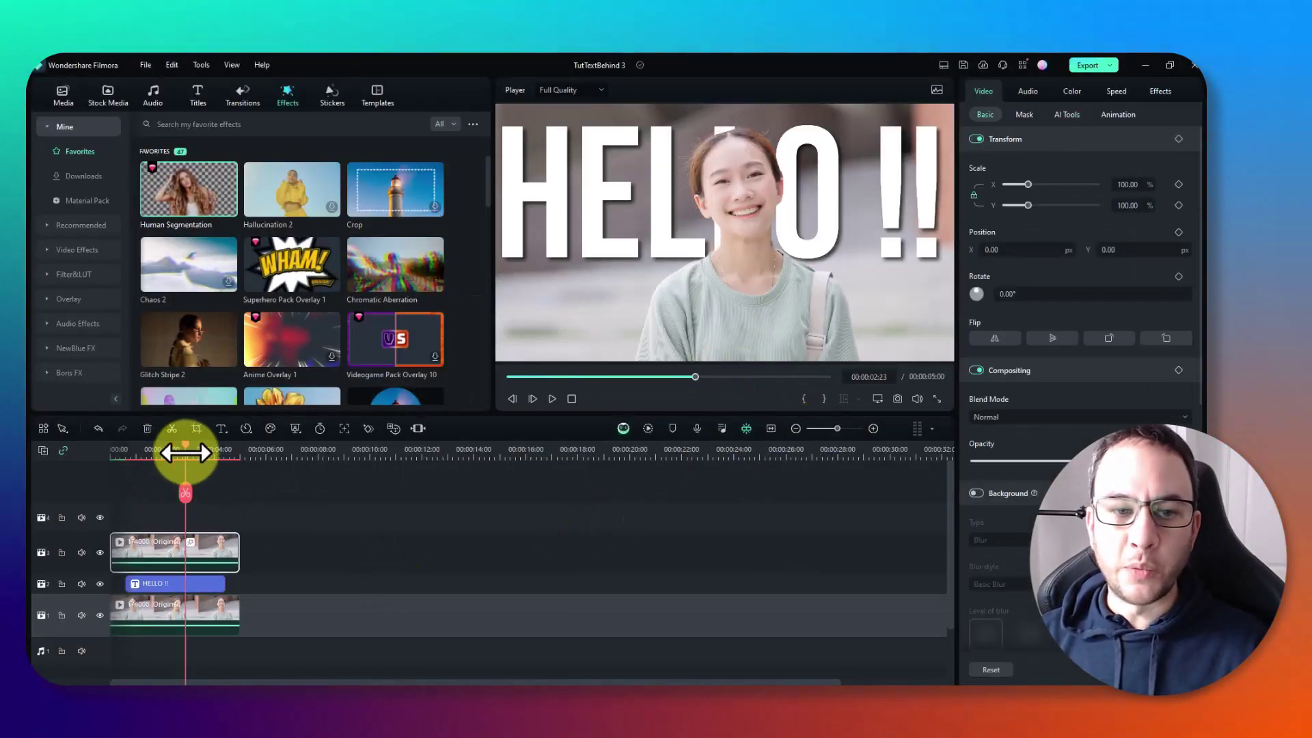
Scrub back to the timeline start, render the preview, and play the Human Segmentation result with the HELLO !! title
left_click_drag(184, 452, 138, 449)
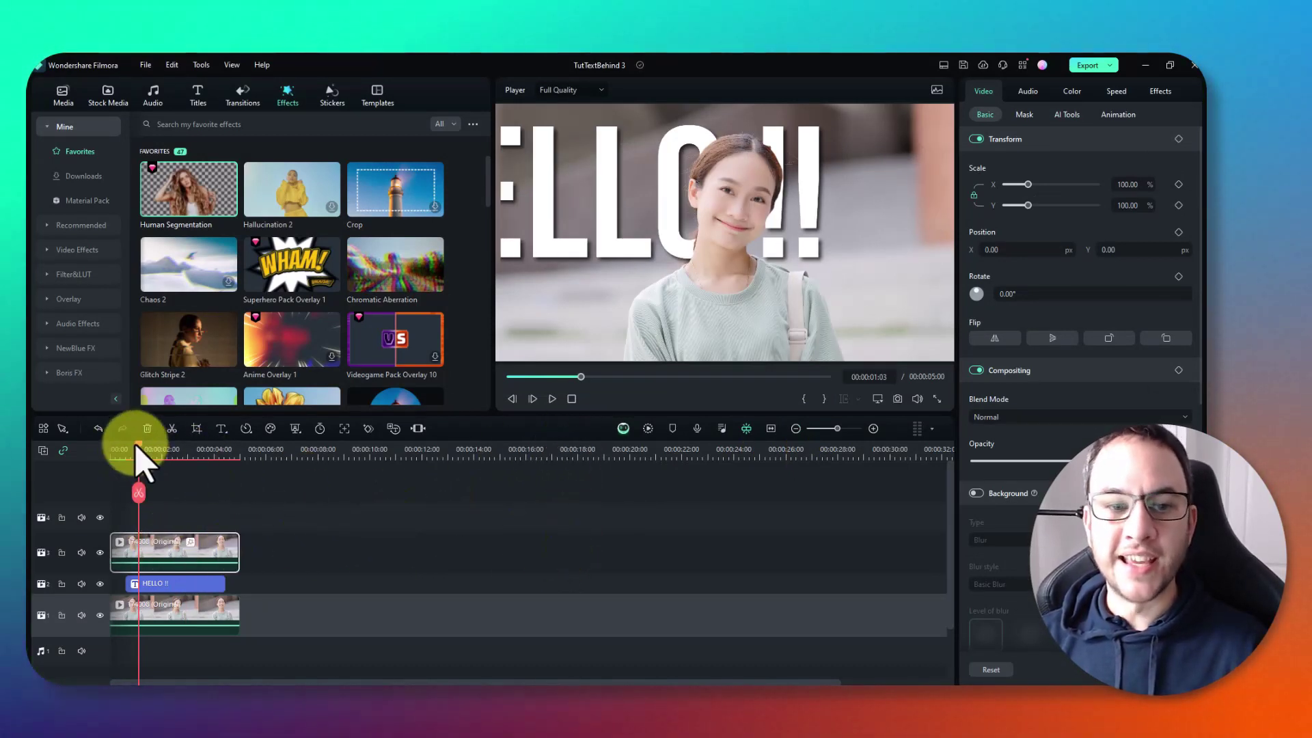
left_click_drag(138, 448, 109, 453)
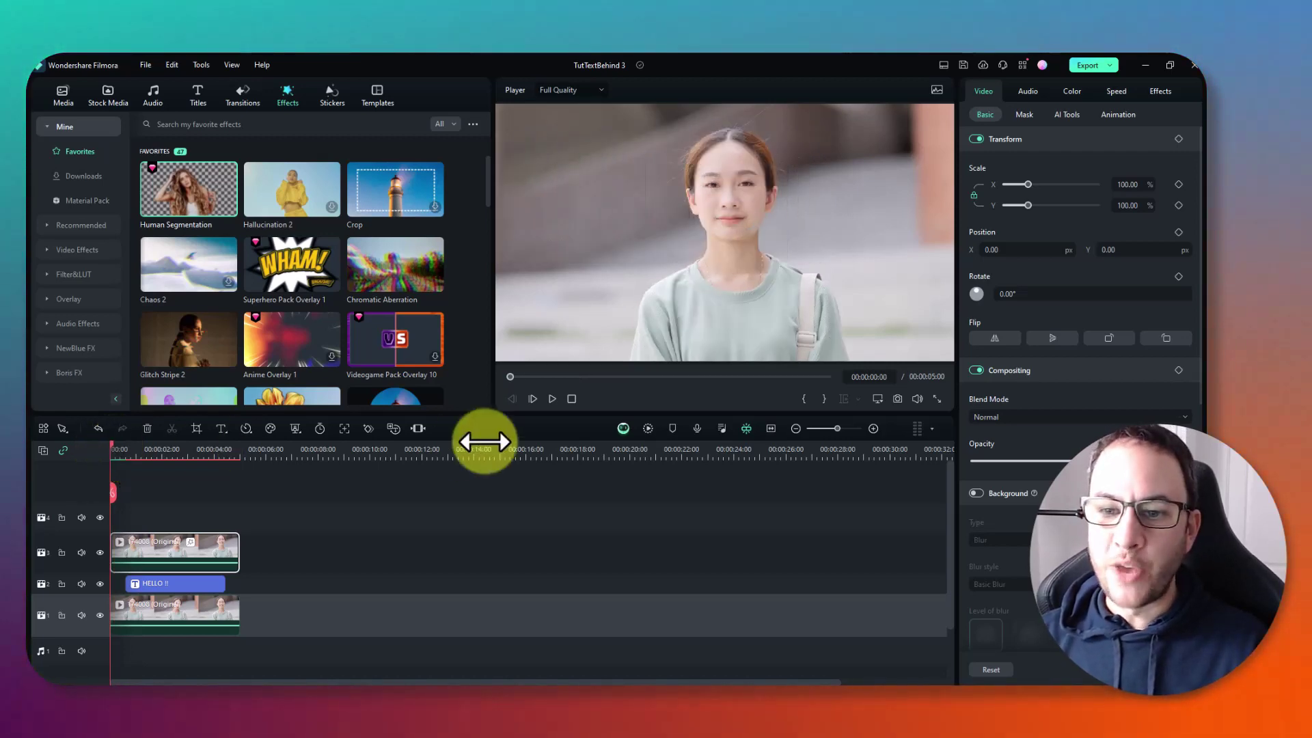
left_click(648, 429)
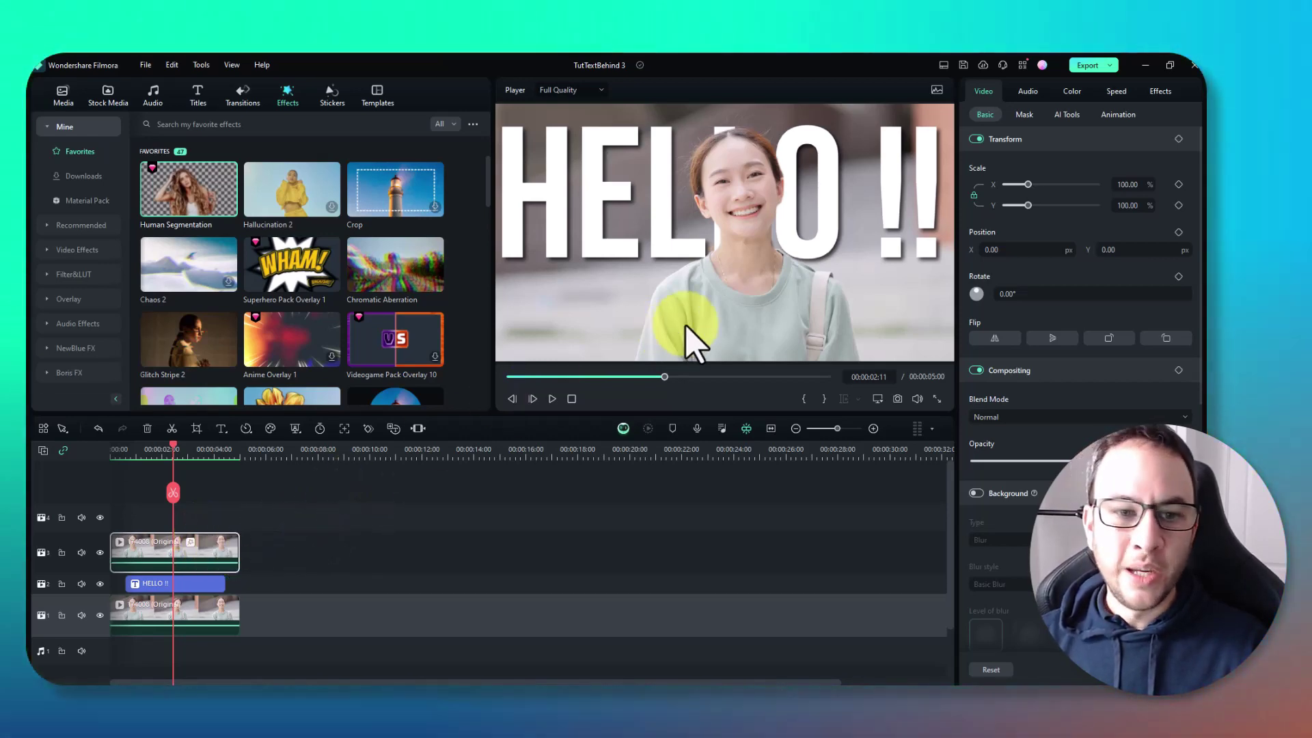
key("space")
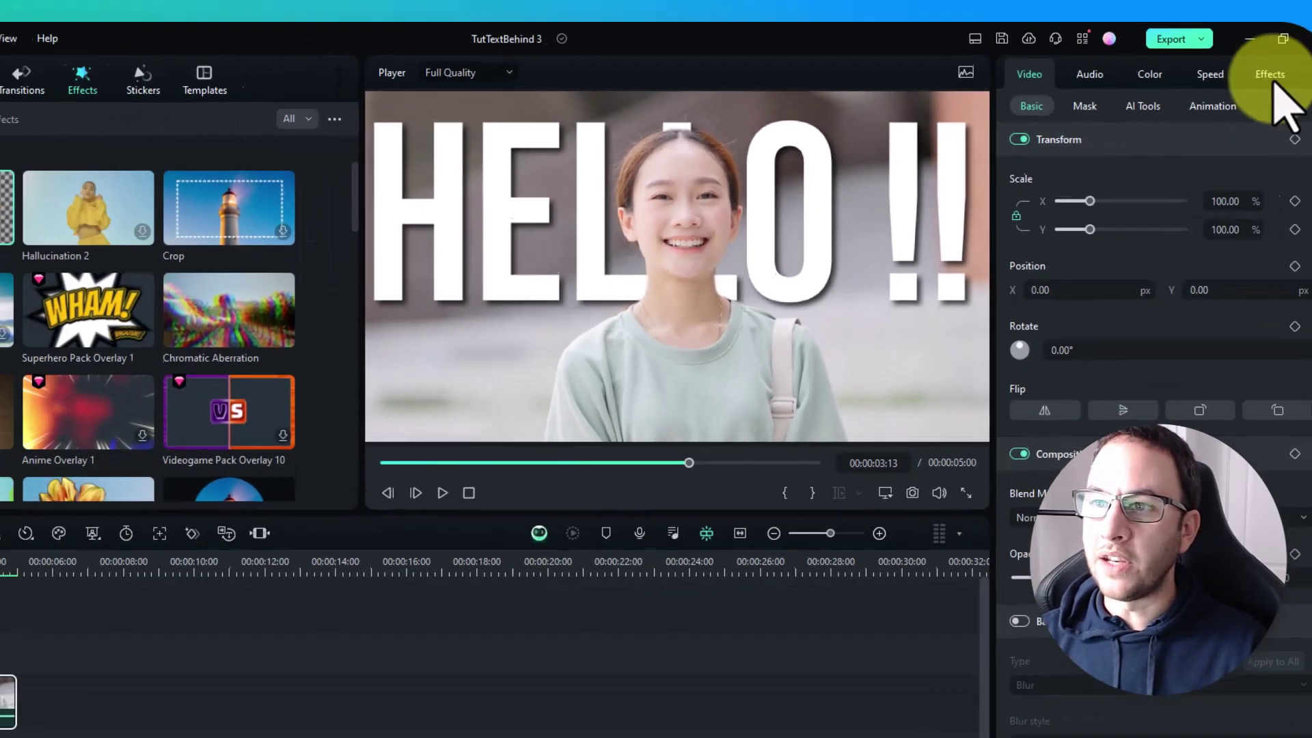
Open the Human Segmentation effect settings of the track 3 clip
left_click(1272, 76)
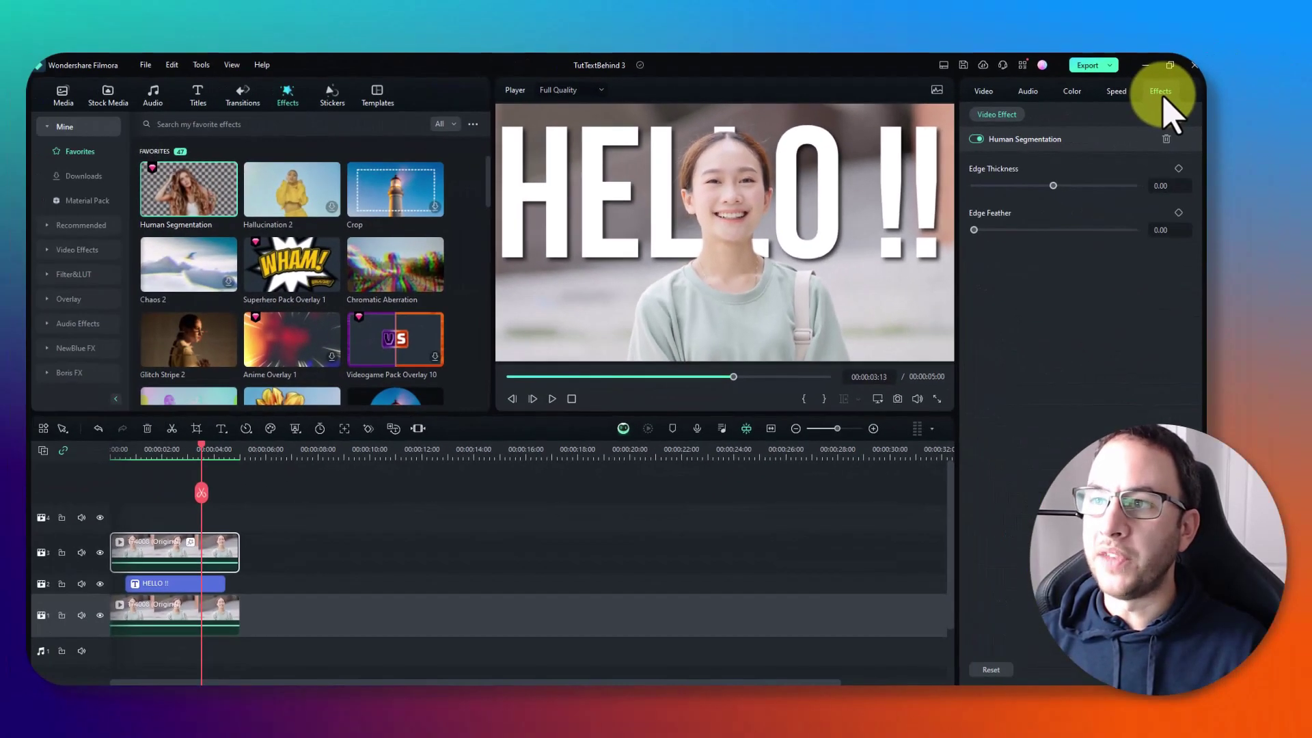